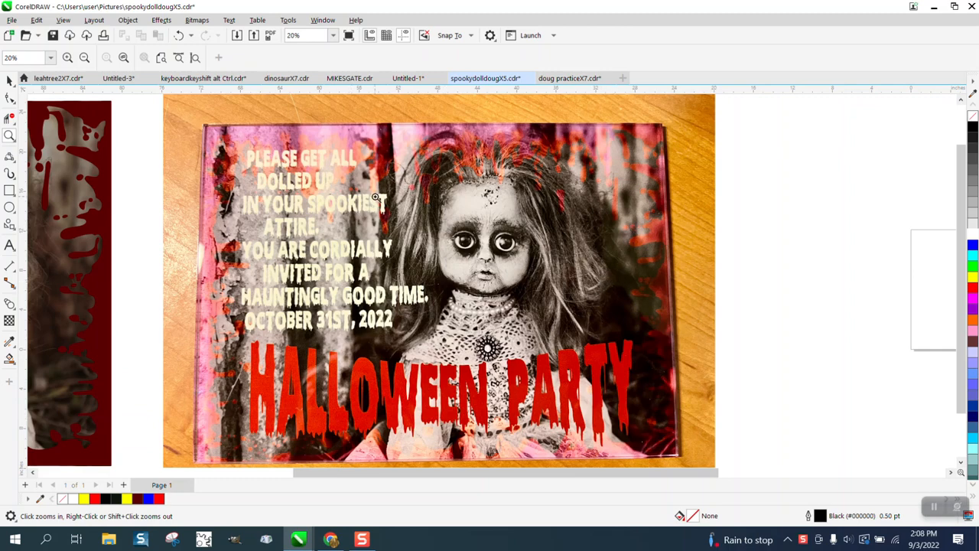
Select the dark red splatter frame group on the large doll photo and move it 10 inches straight down
scroll(544, 198, down, 2)
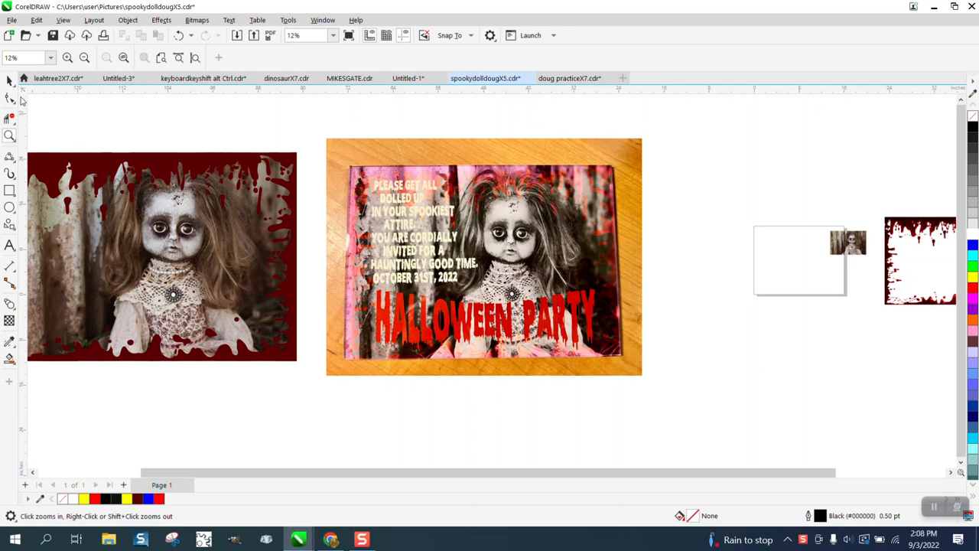
click(9, 80)
click(214, 163)
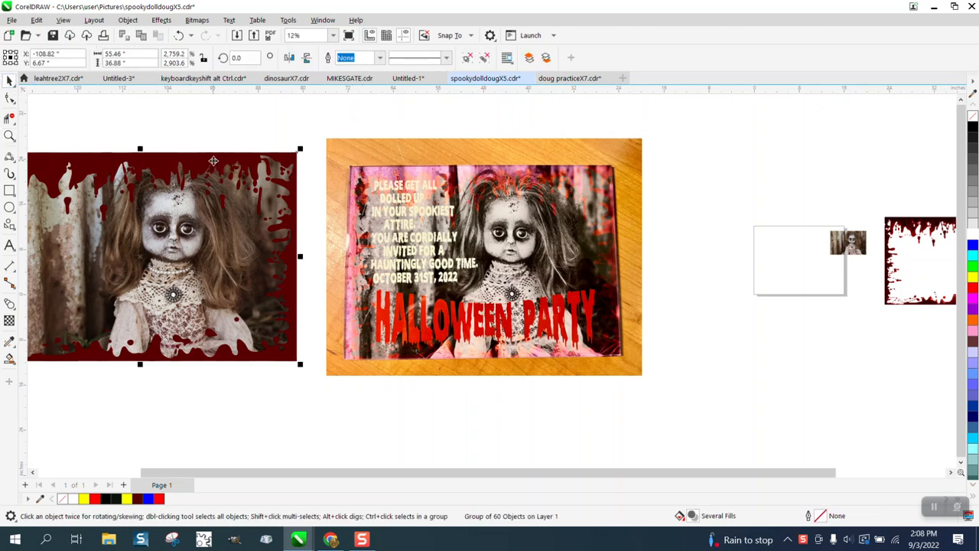
key(Down)
scroll(252, 174, down, 1)
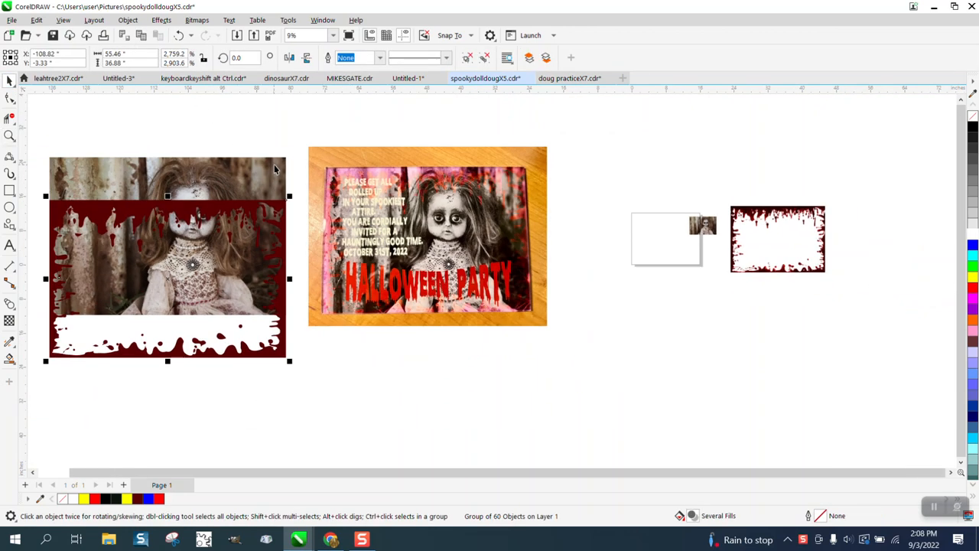
Apply uniform partial transparency to the dark red frame group and move it 10 inches back up over the doll photo
click(11, 322)
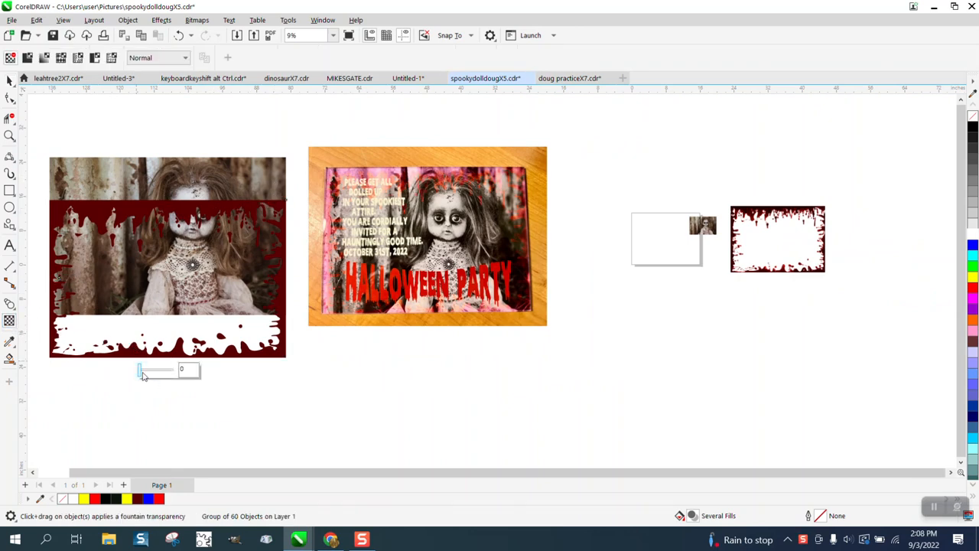
mouse_move(140, 374)
mouse_down()
mouse_move(162, 371)
mouse_move(153, 374)
mouse_up()
click(10, 80)
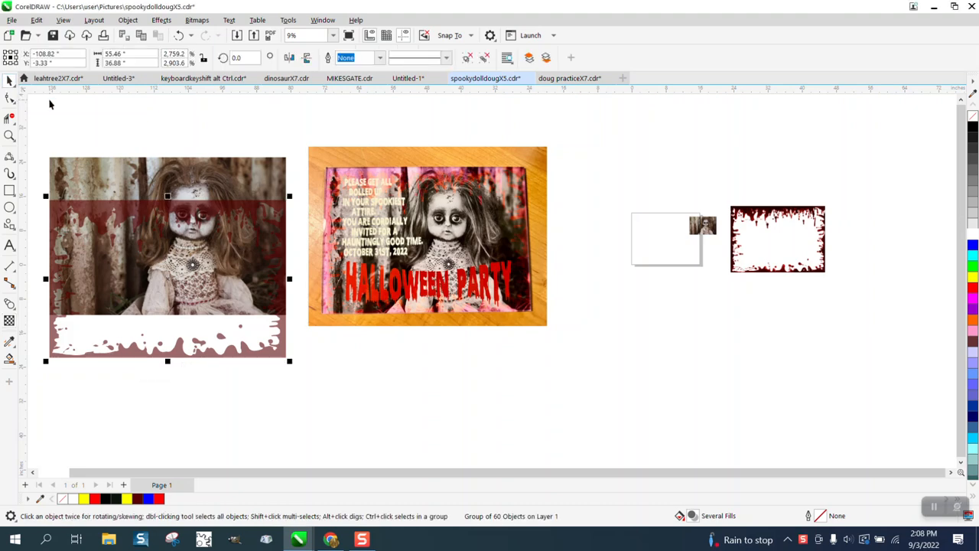
key(Up)
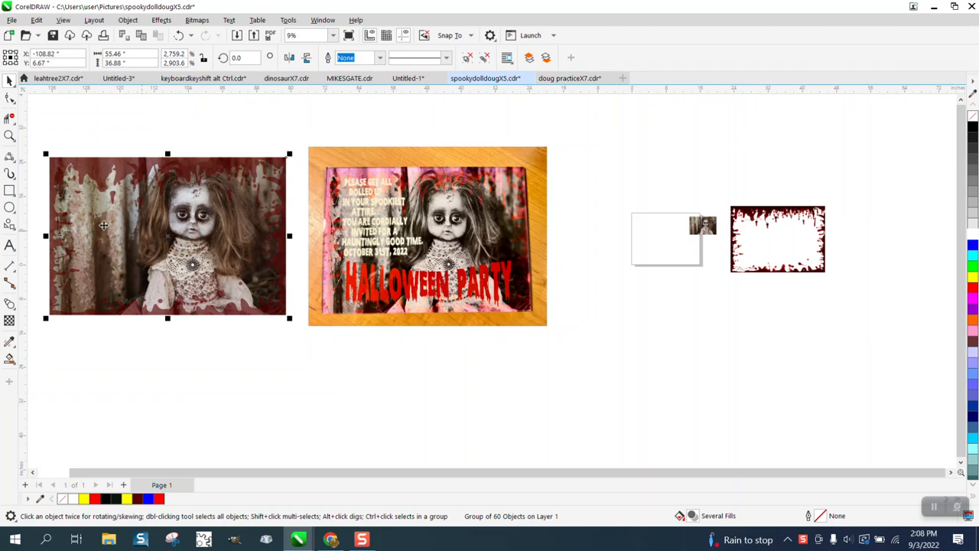
Resize the original blood-splatter border bitmap near the blank page to 20 inches wide and 15 inches high
click(9, 136)
drag(49, 148, 324, 322)
scroll(190, 257, down, 3)
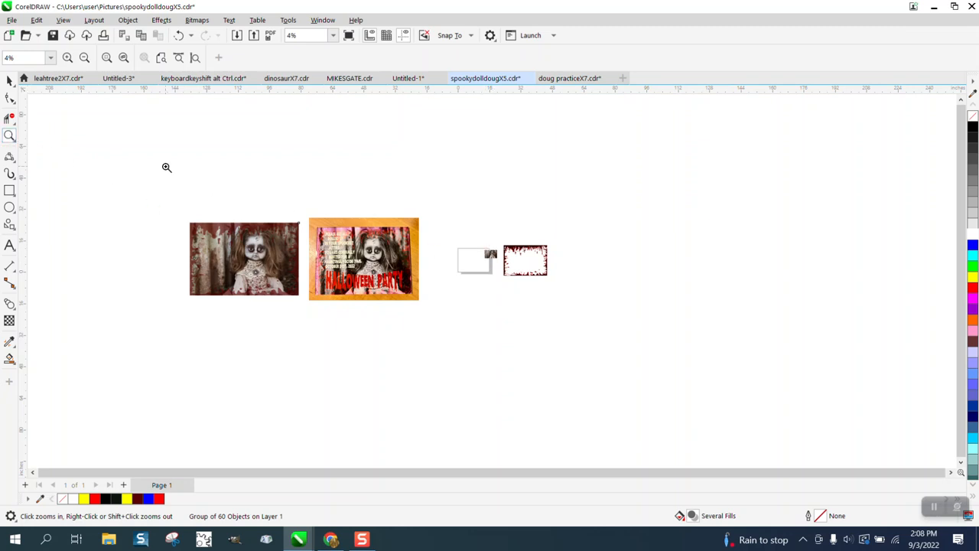
drag(454, 239, 612, 310)
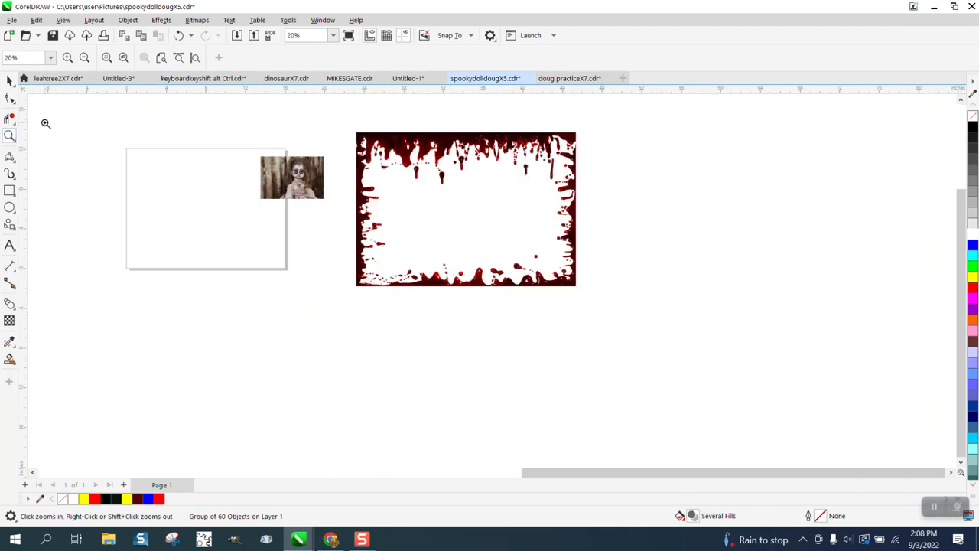
click(10, 80)
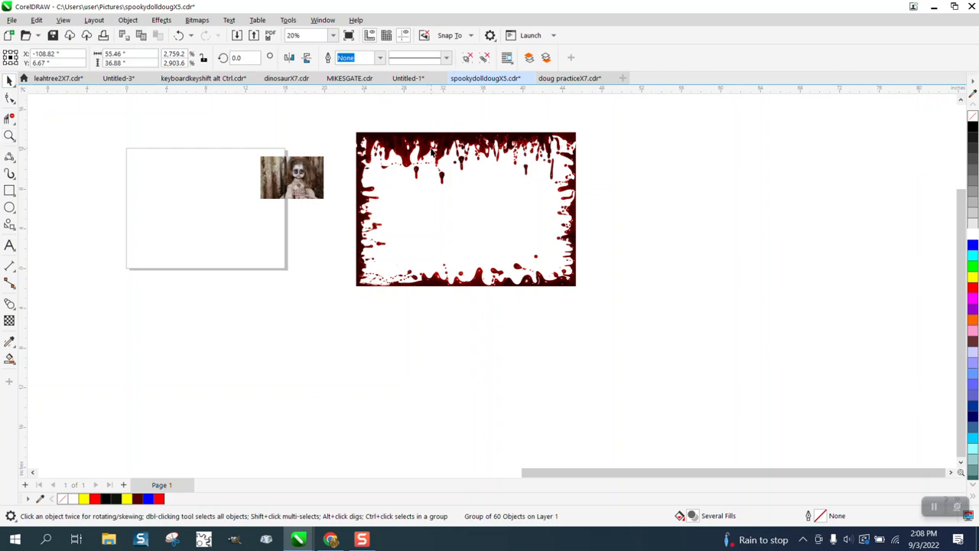
click(432, 153)
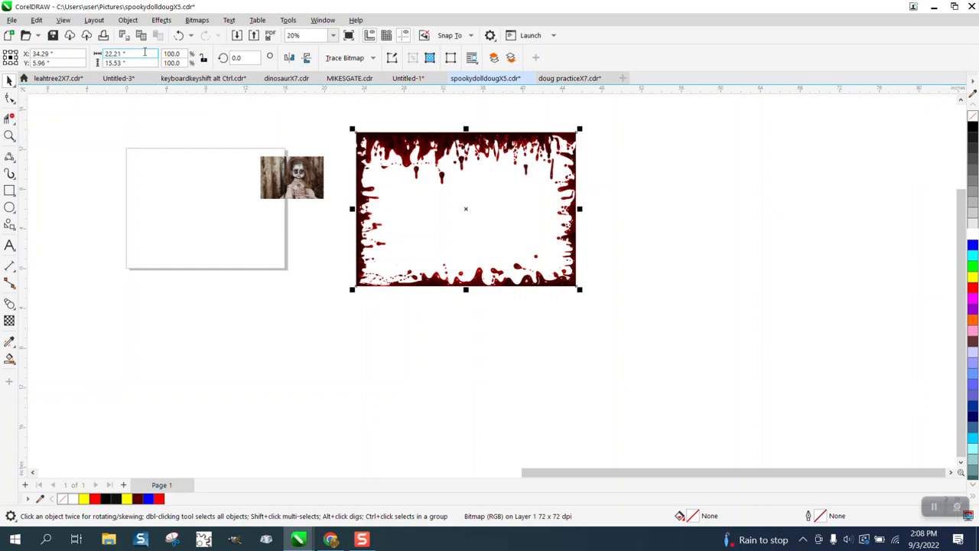
drag(145, 52, 85, 58)
text(2)
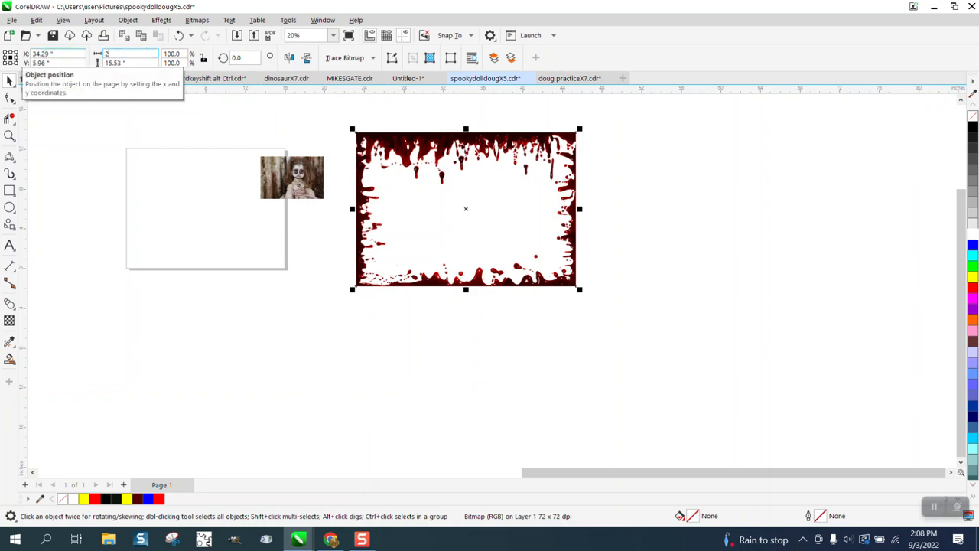
text(0)
key(Tab)
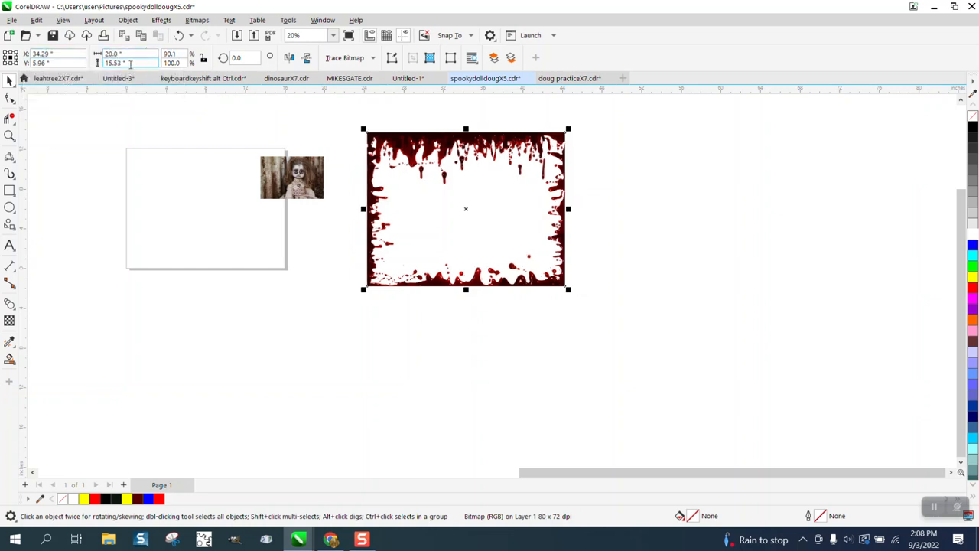
text(15)
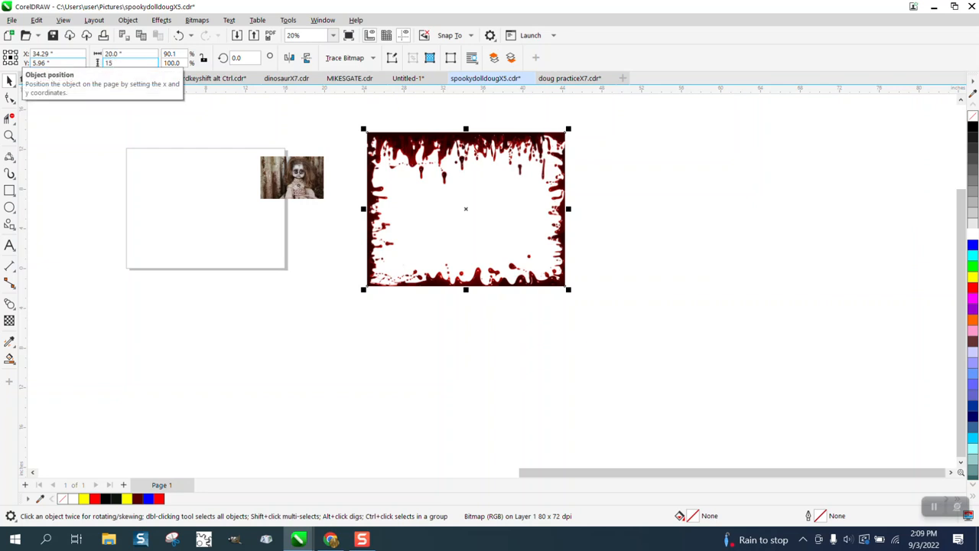
key(Return)
Resize the small doll photo to 20 by 15 inches and place it to the right of the blood-splatter border
click(292, 188)
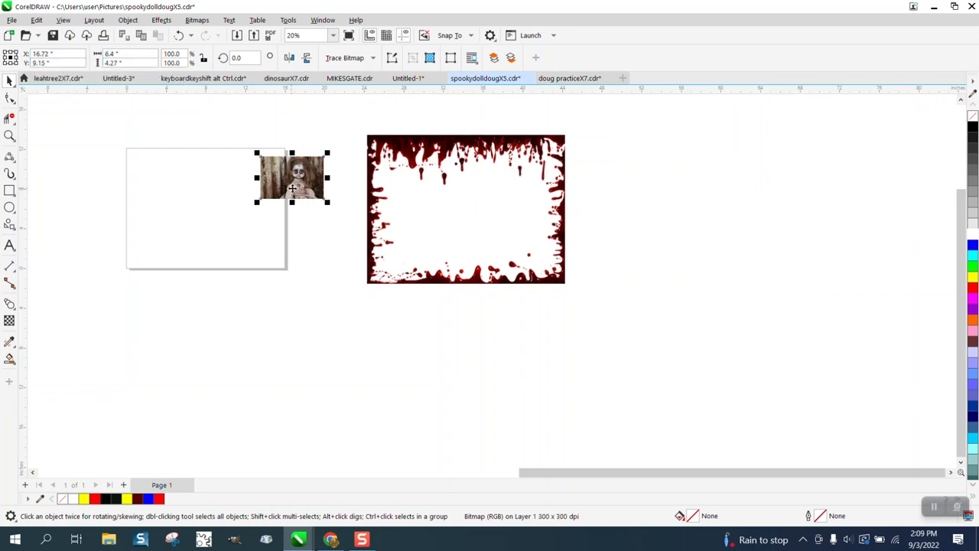
click(134, 53)
text(2)
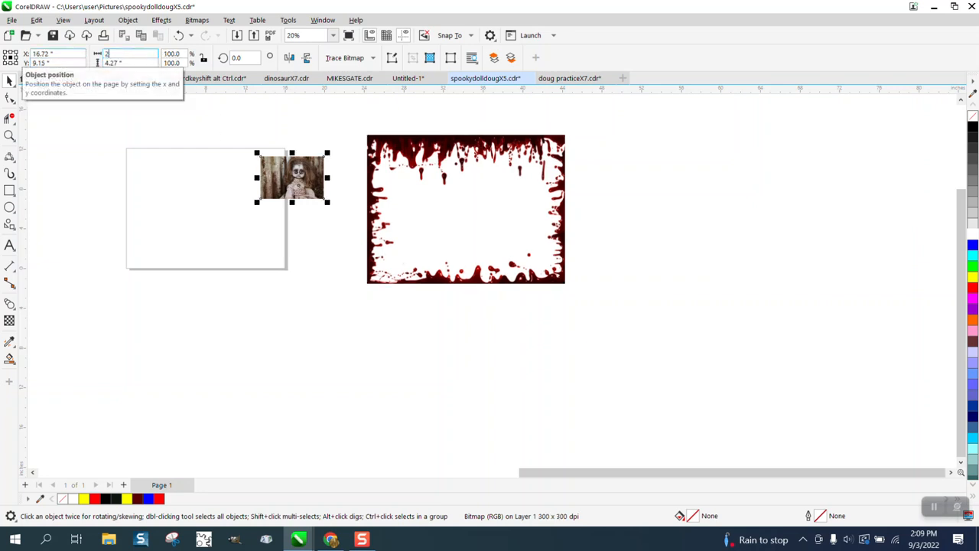
text(0)
key(Tab)
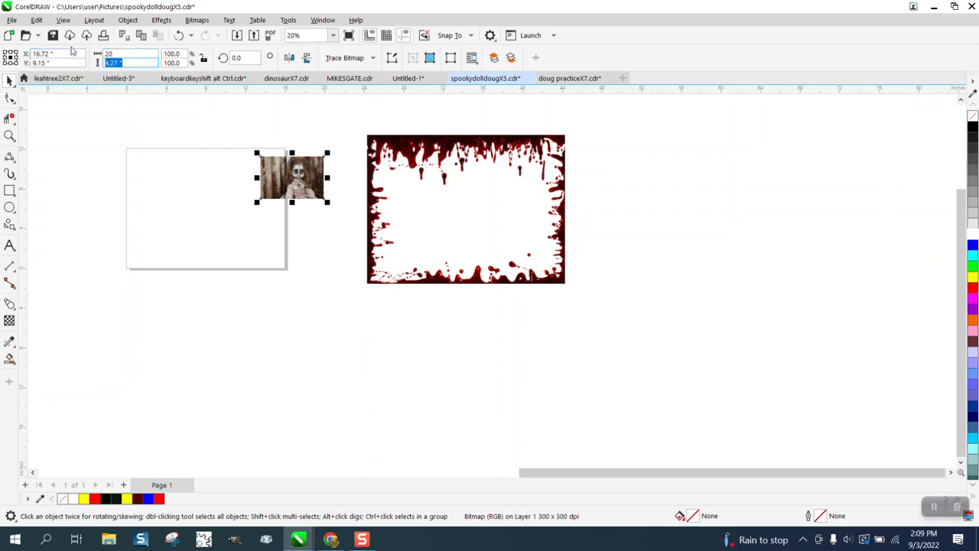
text(15)
key(Return)
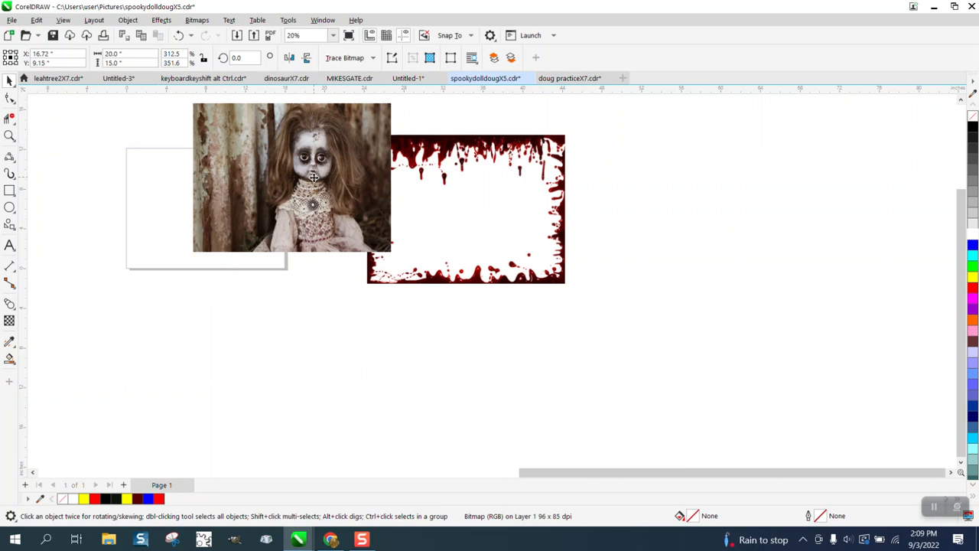
drag(316, 177, 703, 241)
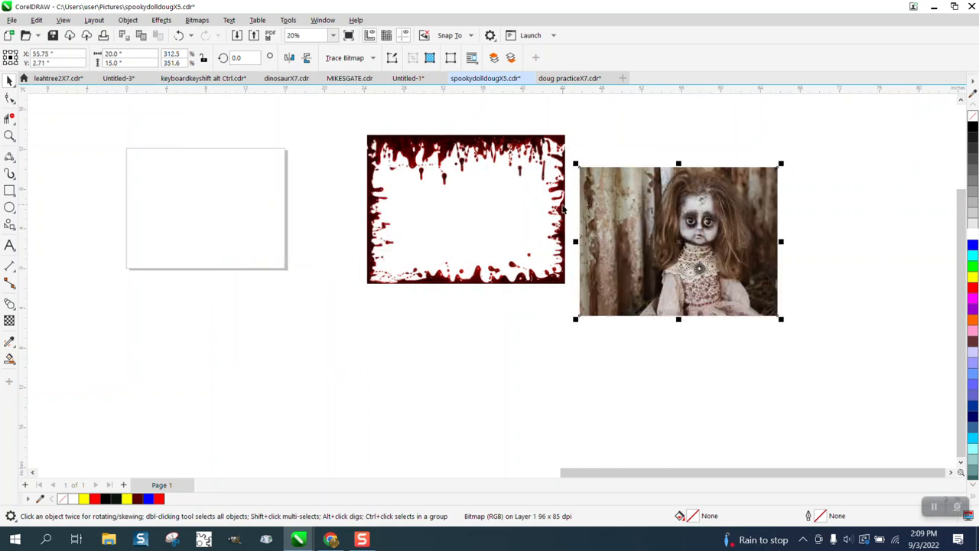
Send the doll photo to the back of the page while it overlaps the blood-splatter border, and move it clear to the right
click(564, 208)
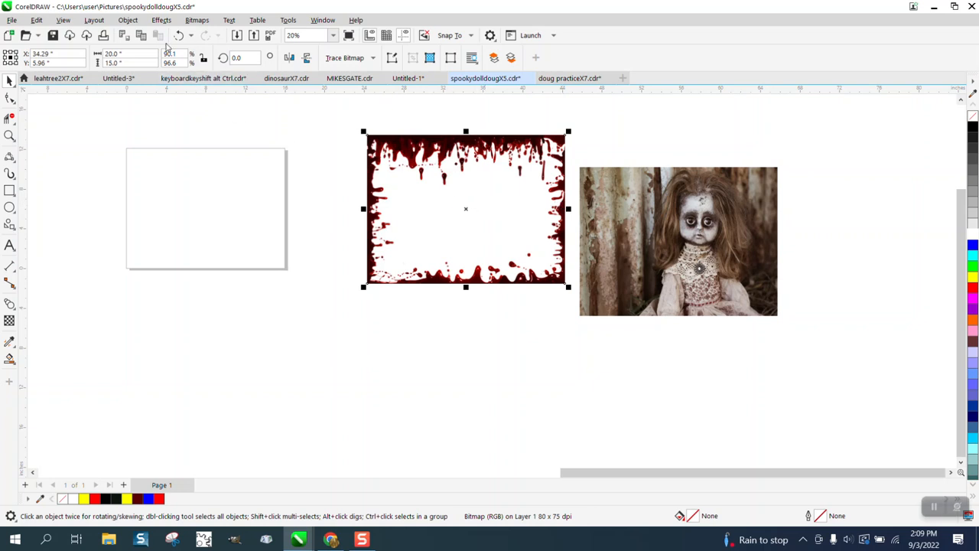
drag(600, 240, 486, 220)
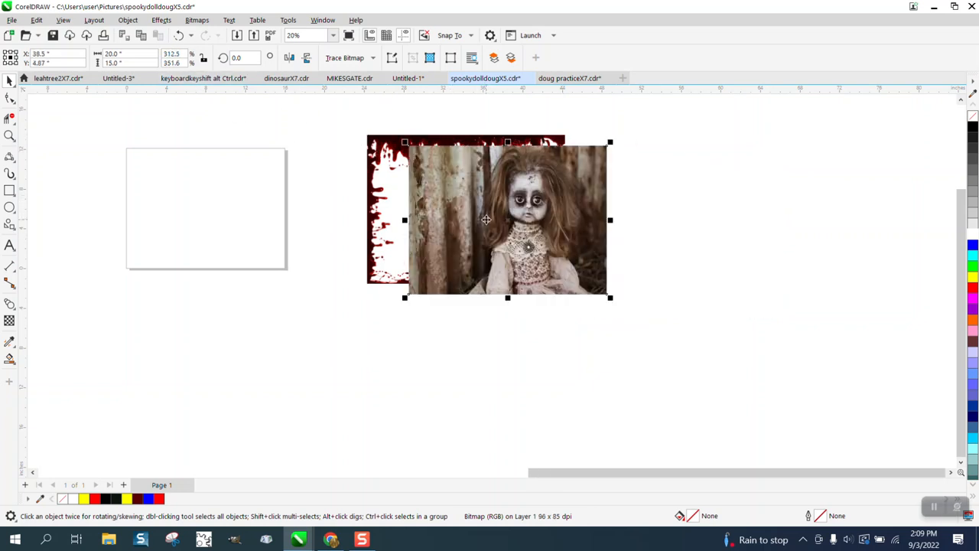
click(357, 122)
drag(593, 189, 596, 187)
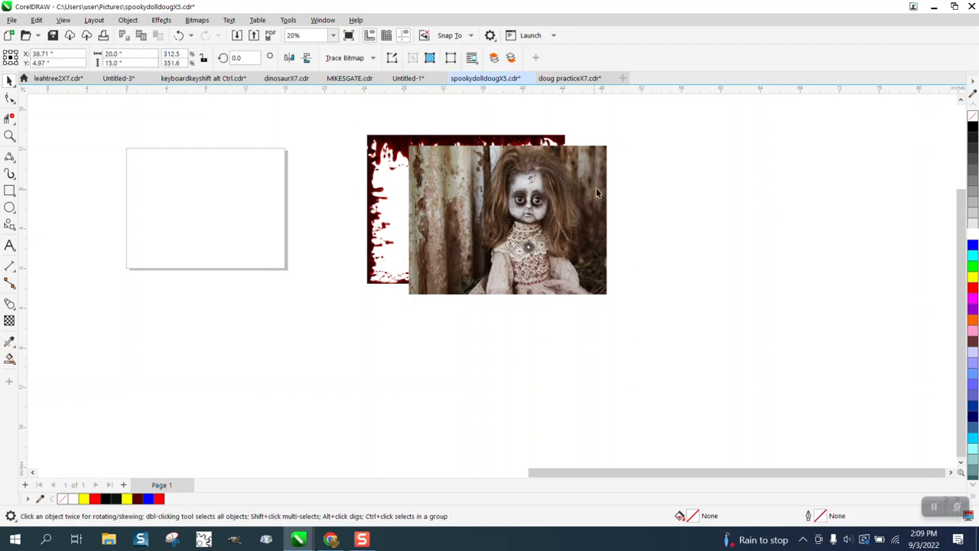
click(140, 21)
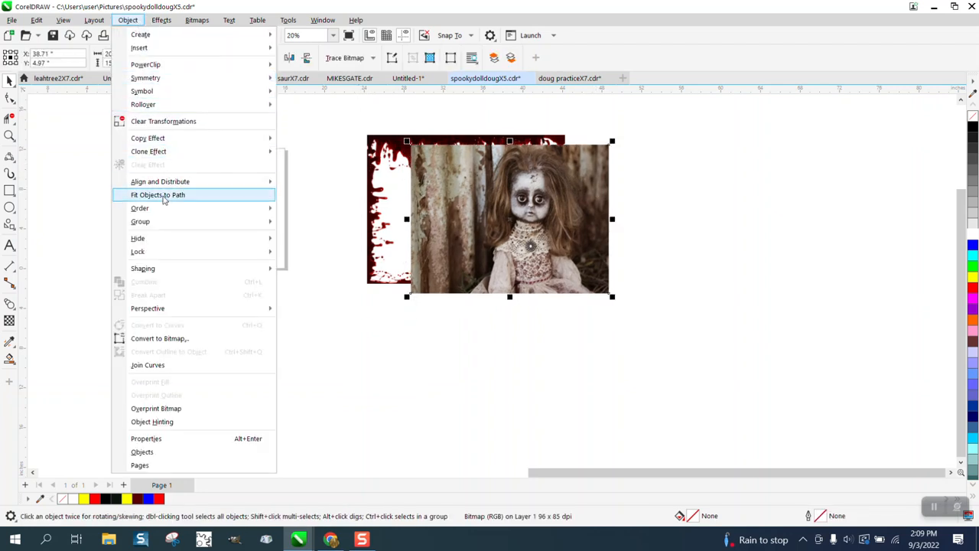
mouse_move(160, 210)
click(316, 223)
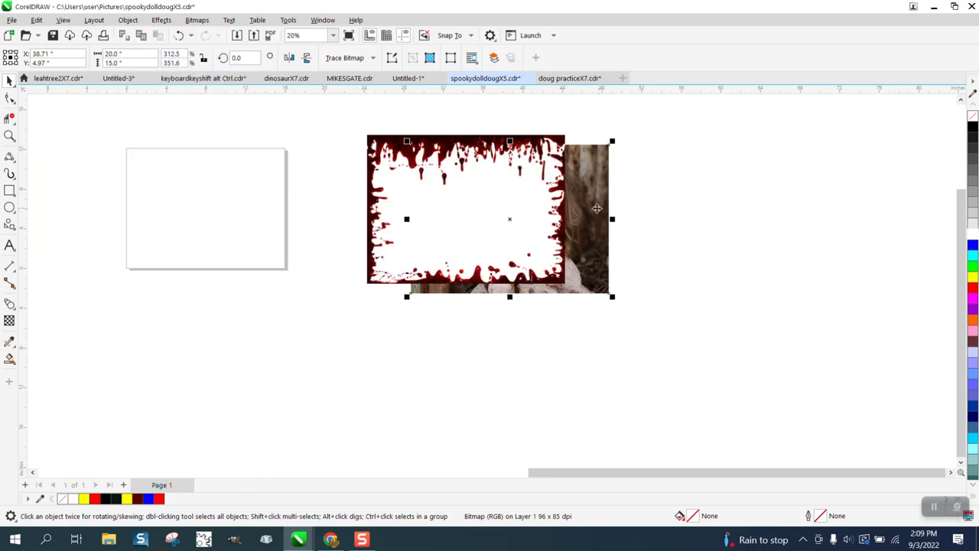
drag(596, 208, 833, 207)
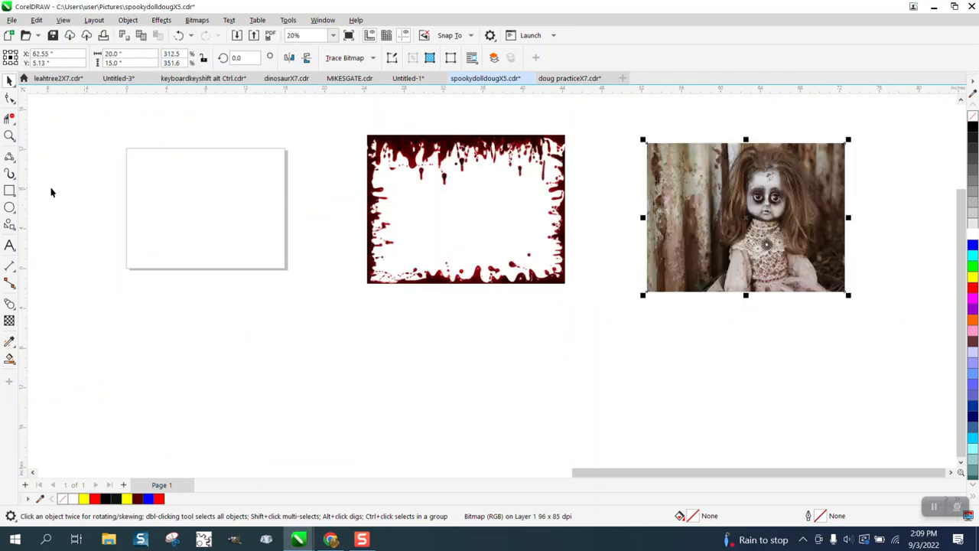
Draw a yellow-filled rectangle about 24 by 19 inches around the blood-splatter border and send it to the back of the page
click(9, 191)
drag(355, 130, 593, 317)
click(972, 277)
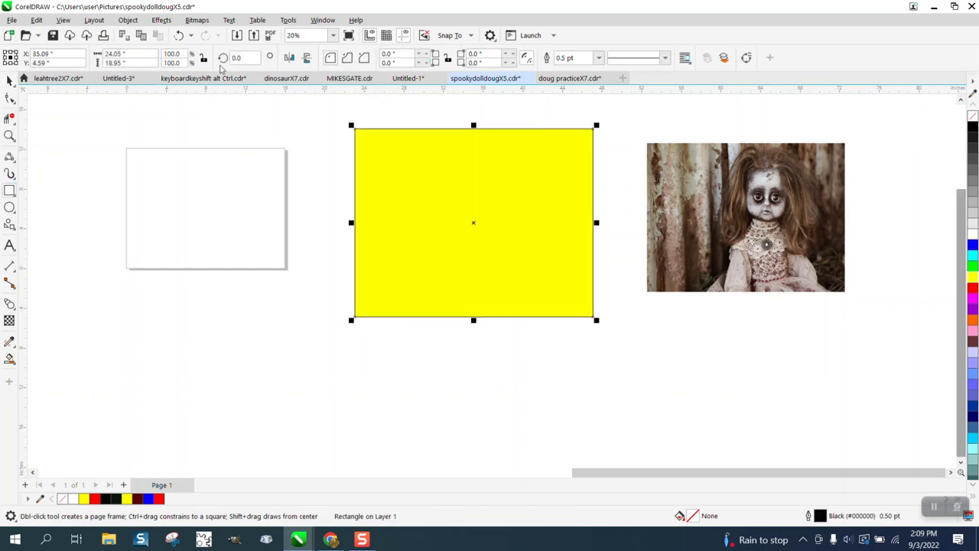
click(128, 20)
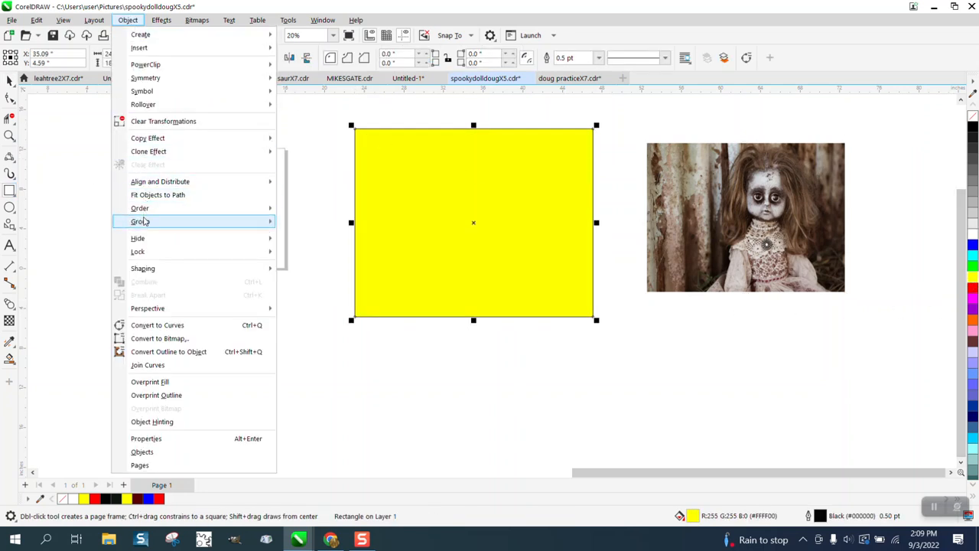
mouse_move(146, 208)
click(293, 222)
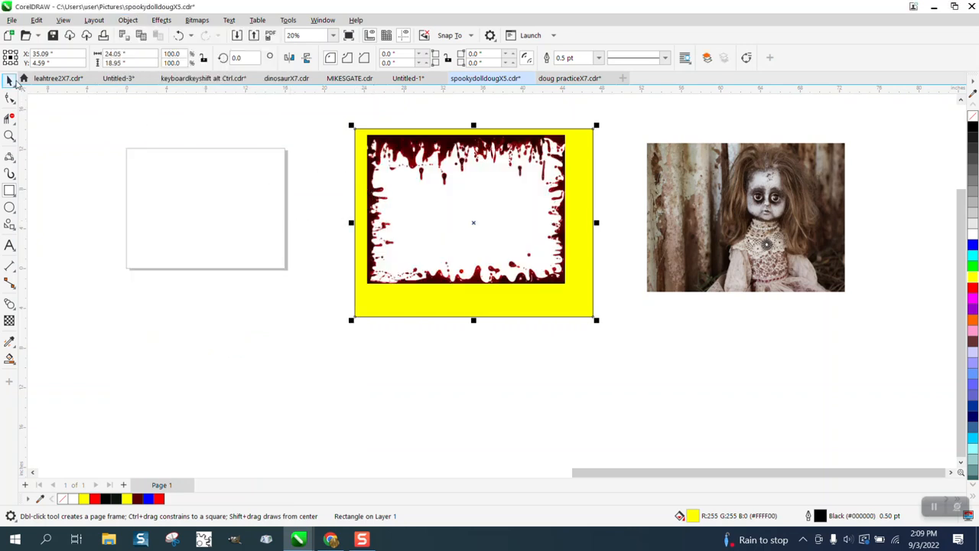
Delete the yellow rectangle behind the blood-splatter border
click(10, 80)
key(Delete)
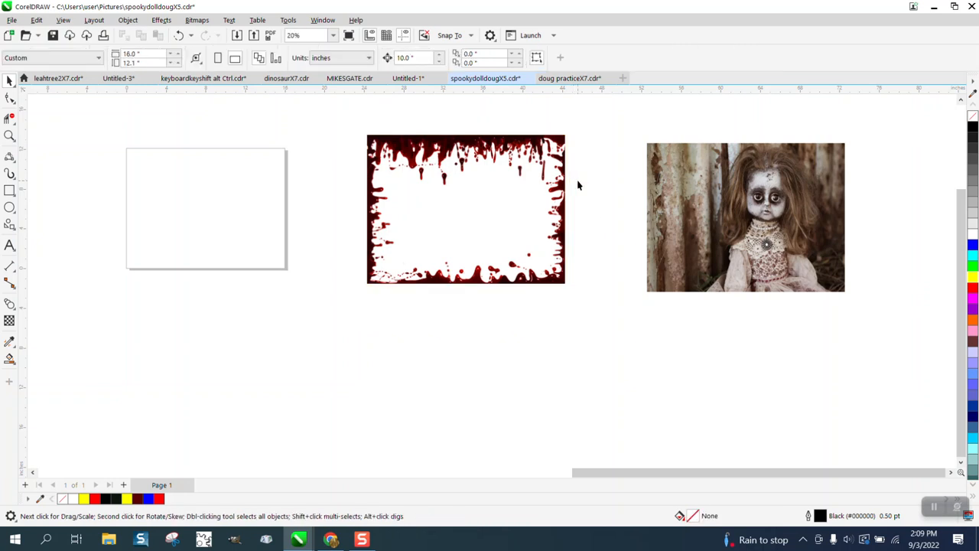
Move the doll photo over the blank page and convert the blood-splatter border bitmap to vectors with a Clipart outline trace
drag(678, 188, 114, 188)
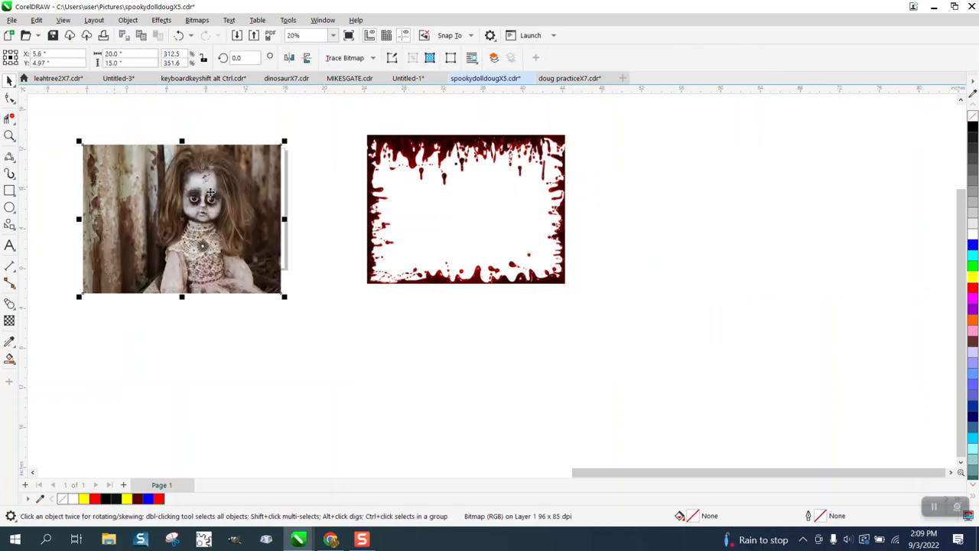
click(437, 231)
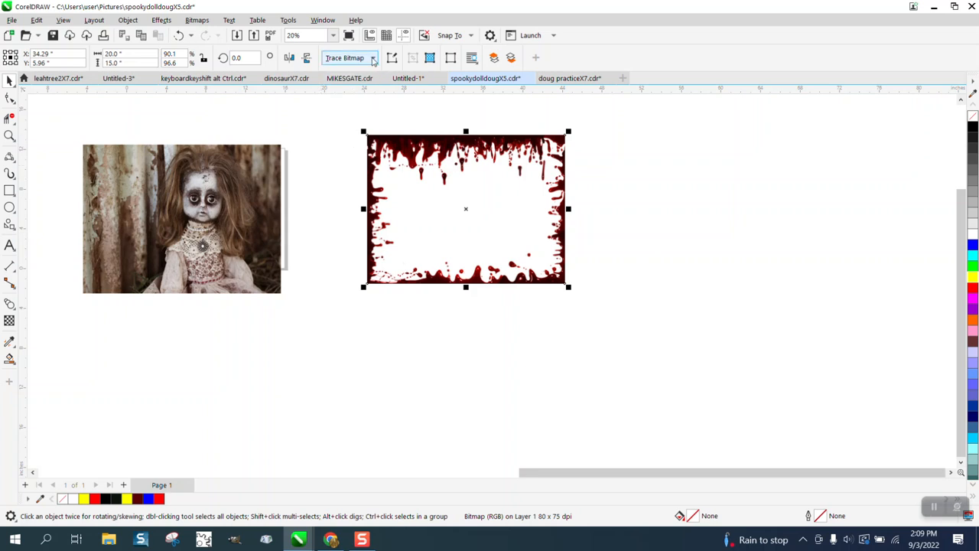
click(372, 58)
mouse_move(370, 103)
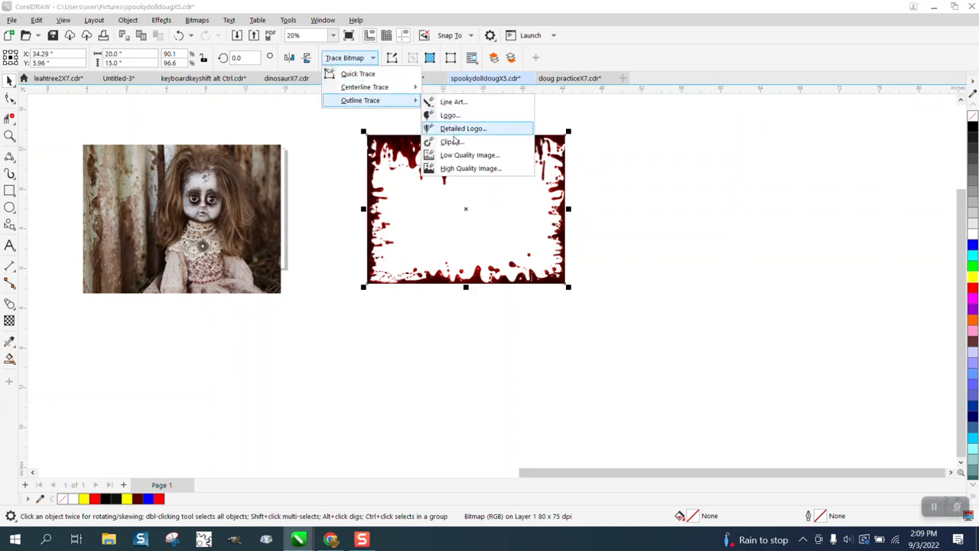
click(452, 143)
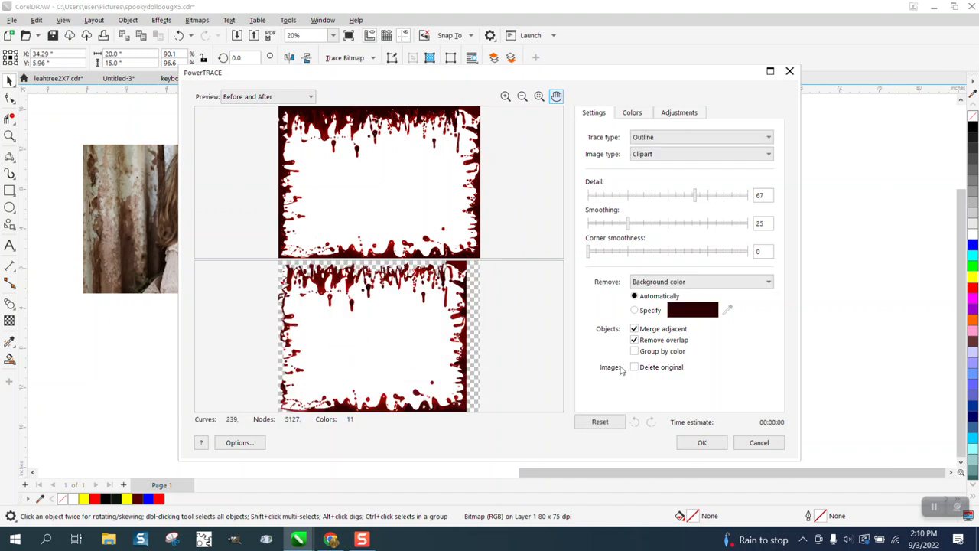
click(698, 442)
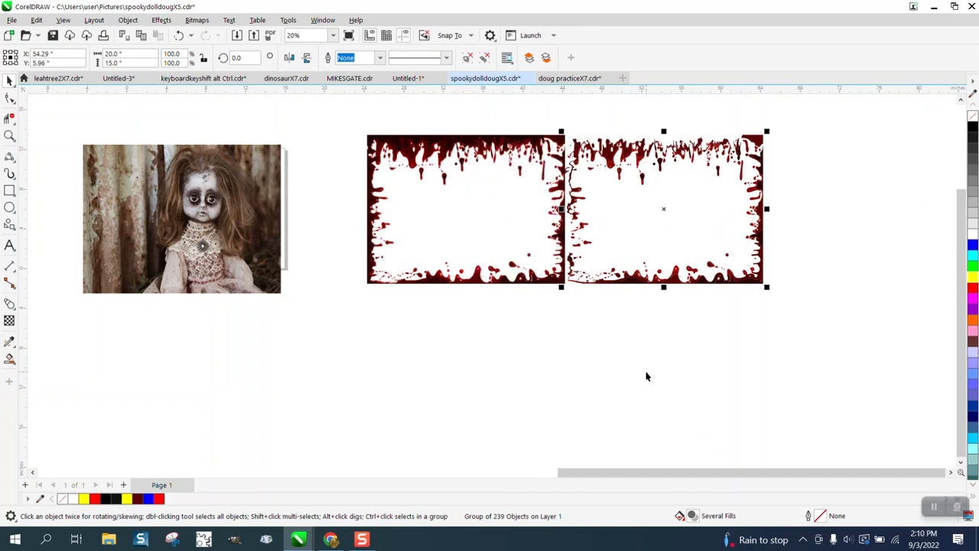
Move the traced border 10 inches right, clear of the original, then ungroup it and delete its white background curve
key(Right)
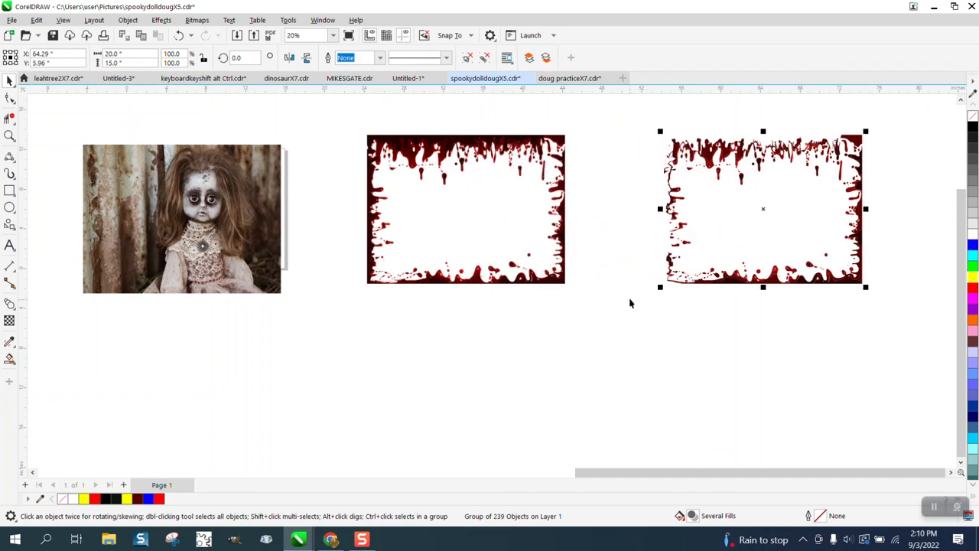
click(127, 20)
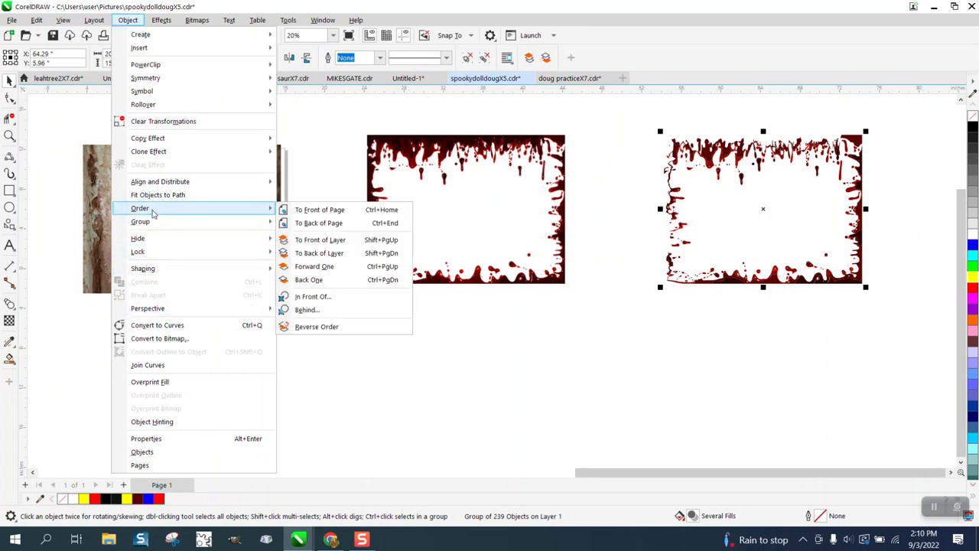
mouse_move(152, 223)
click(308, 235)
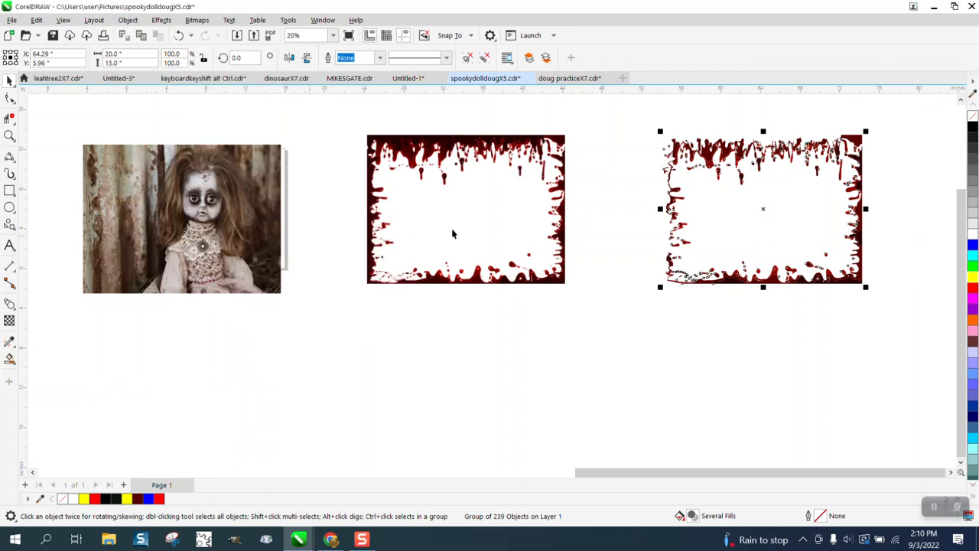
click(732, 227)
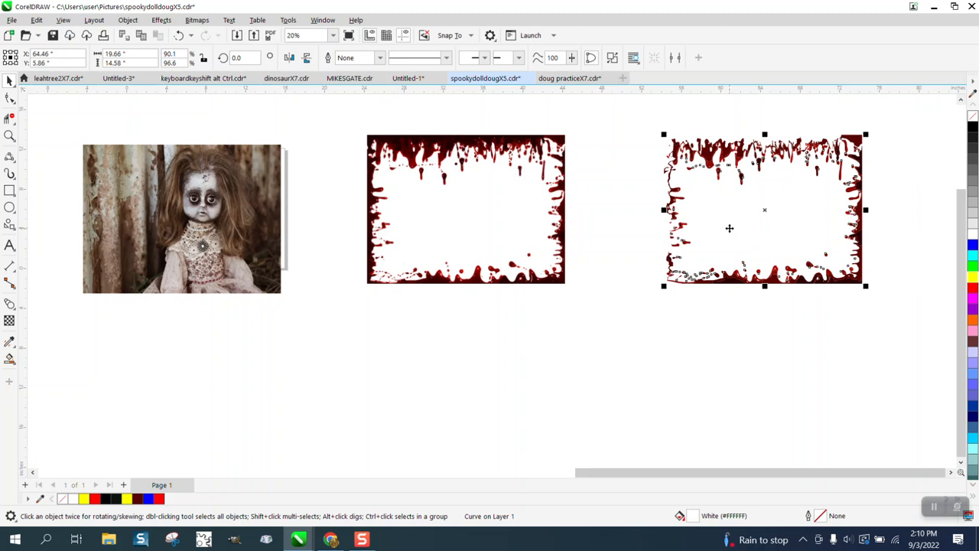
key(Delete)
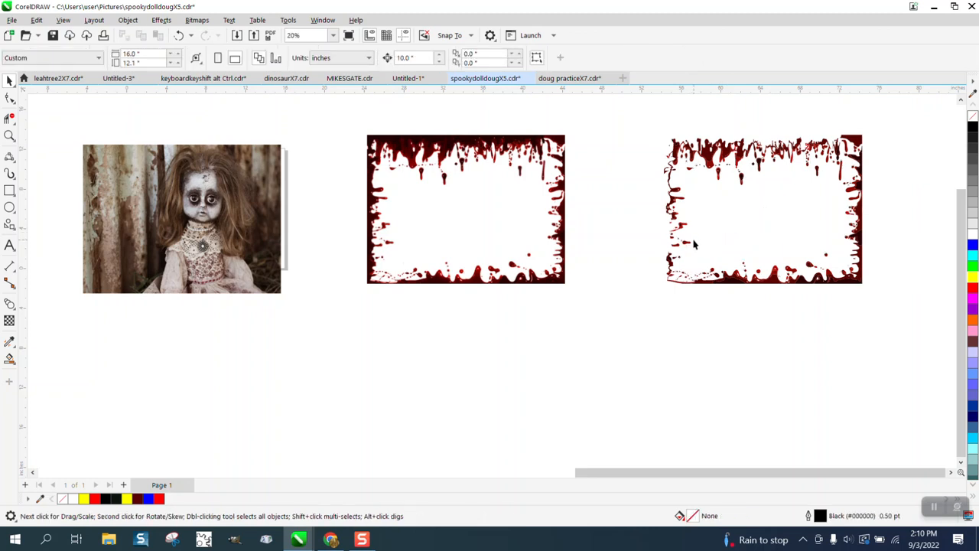
Draw a 20 by 15 inch rectangle matching the original border bitmap and shift it 30 inches right onto the traced border
click(9, 190)
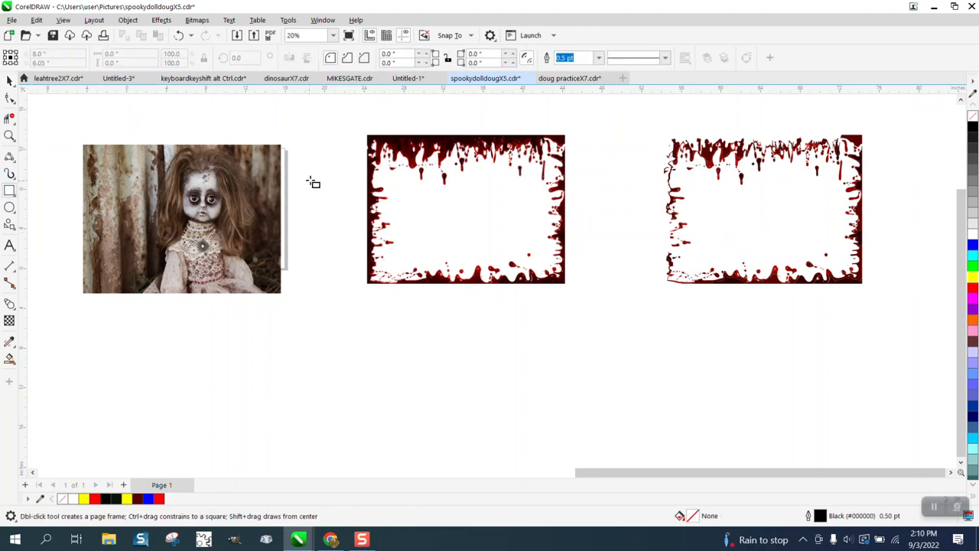
mouse_move(368, 134)
mouse_down()
mouse_move(376, 221)
mouse_move(416, 284)
mouse_move(565, 283)
mouse_up()
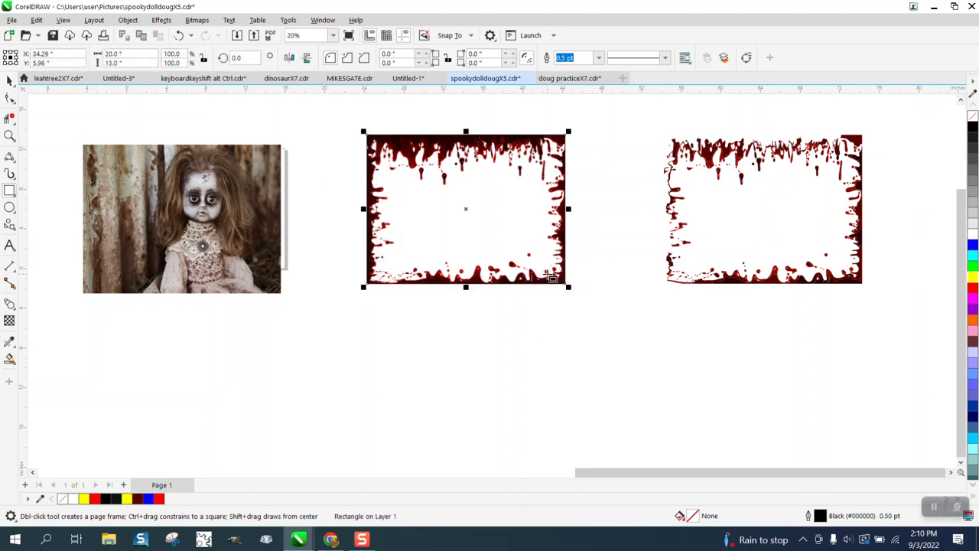
key(Right)
key(Right)
key(Right)
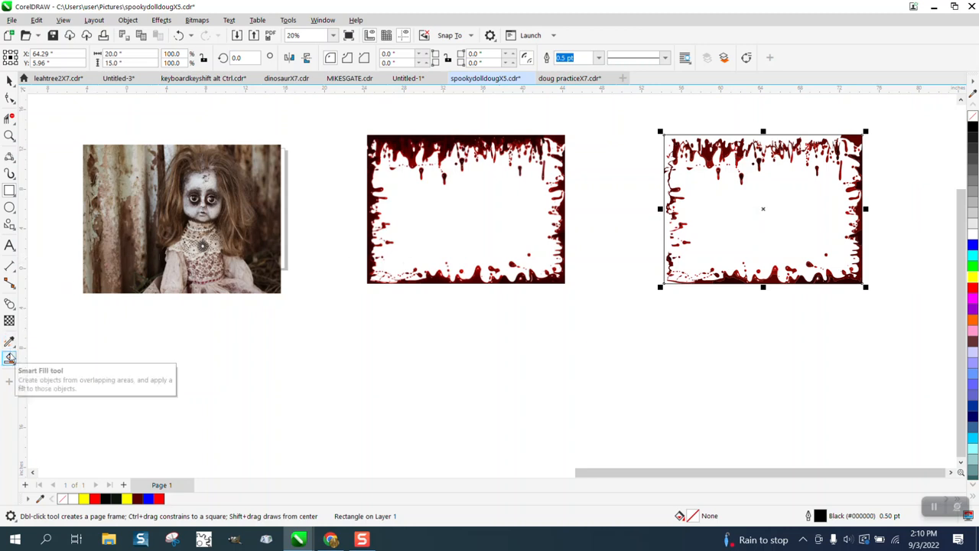
Try to Smart Fill the gap between the rectangle and the traced drips with dark red #360302 sampled from the original border
click(9, 136)
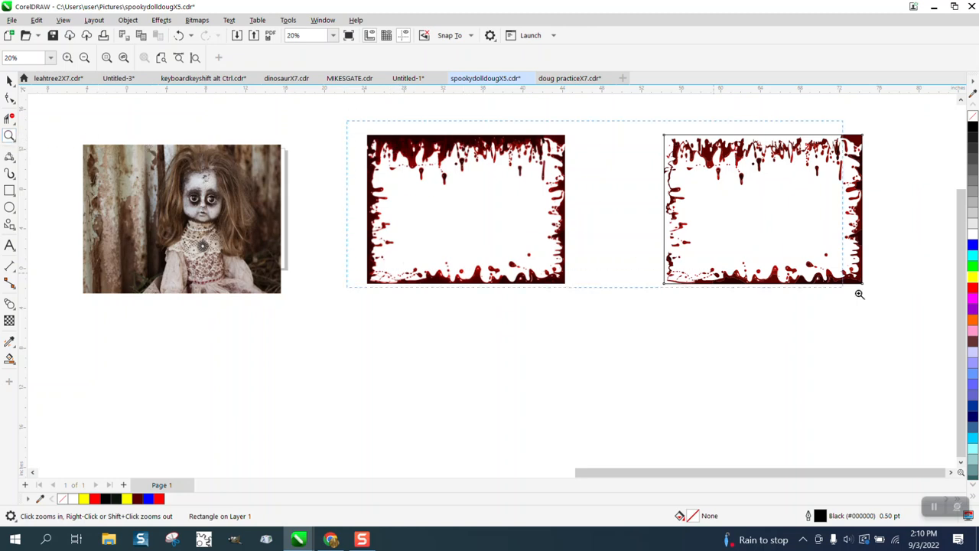
drag(860, 293, 957, 327)
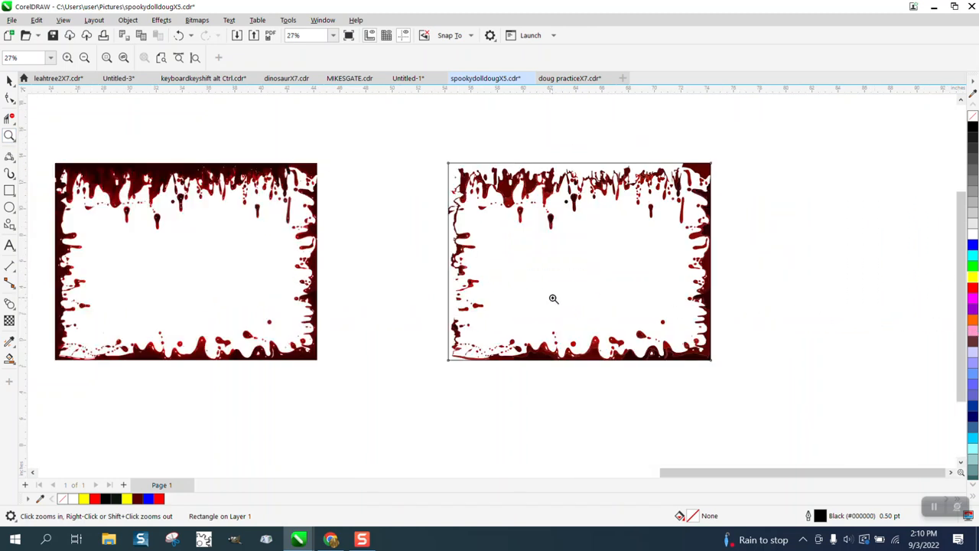
click(10, 360)
click(137, 57)
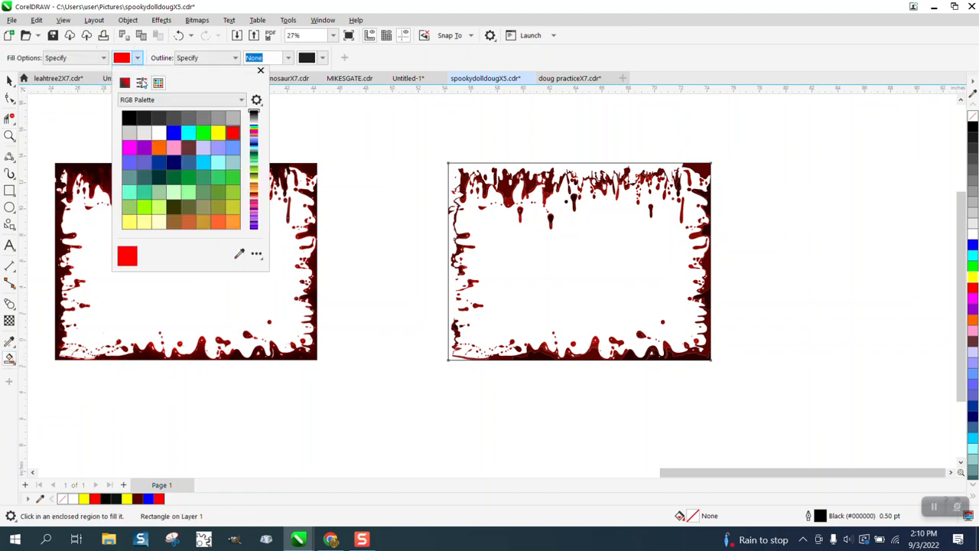
click(240, 254)
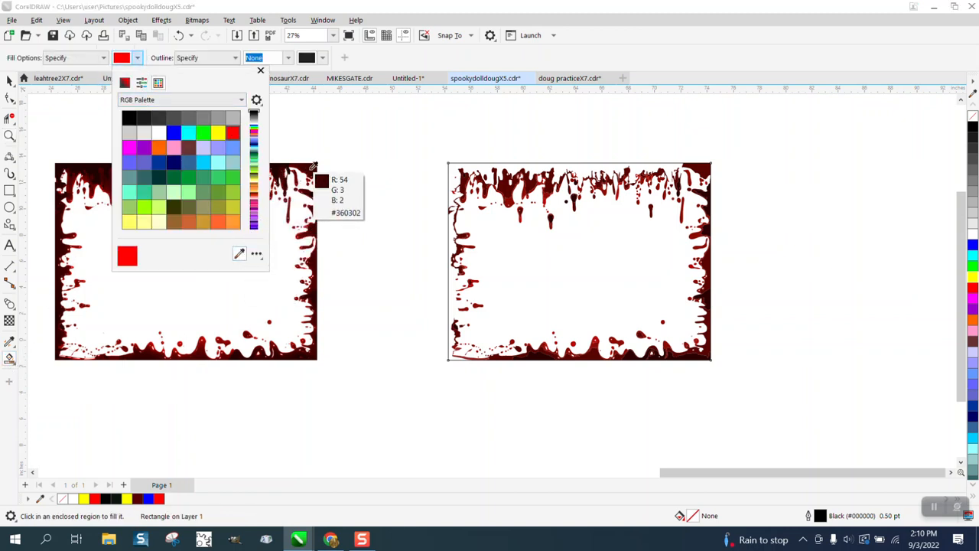
click(298, 171)
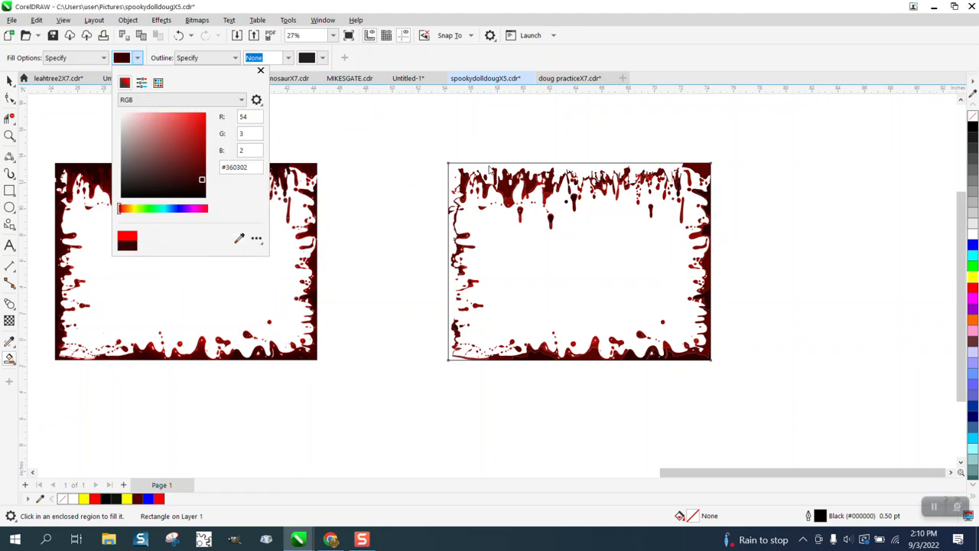
click(489, 169)
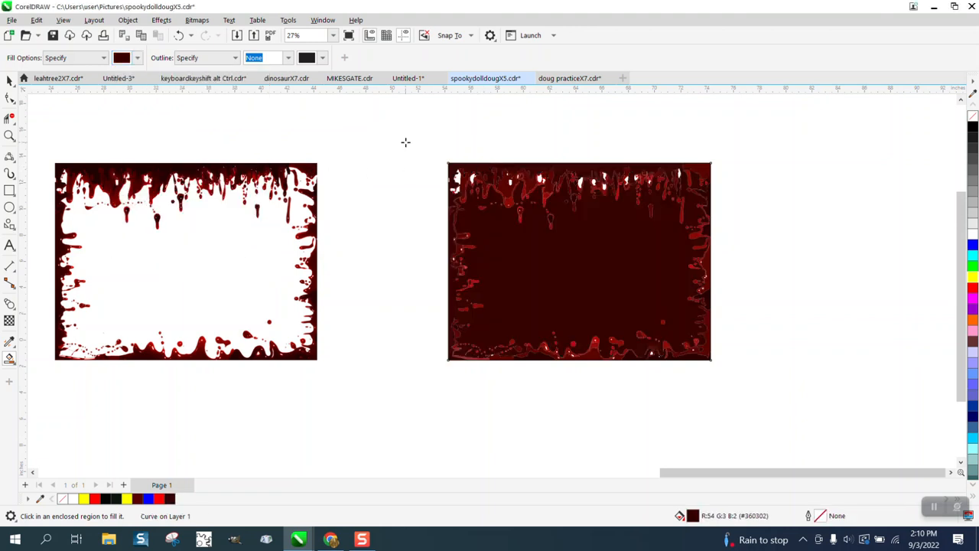
Undo the Smart Fill and delete the traced border pieces together with their surrounding rectangle
key(ctrl+z)
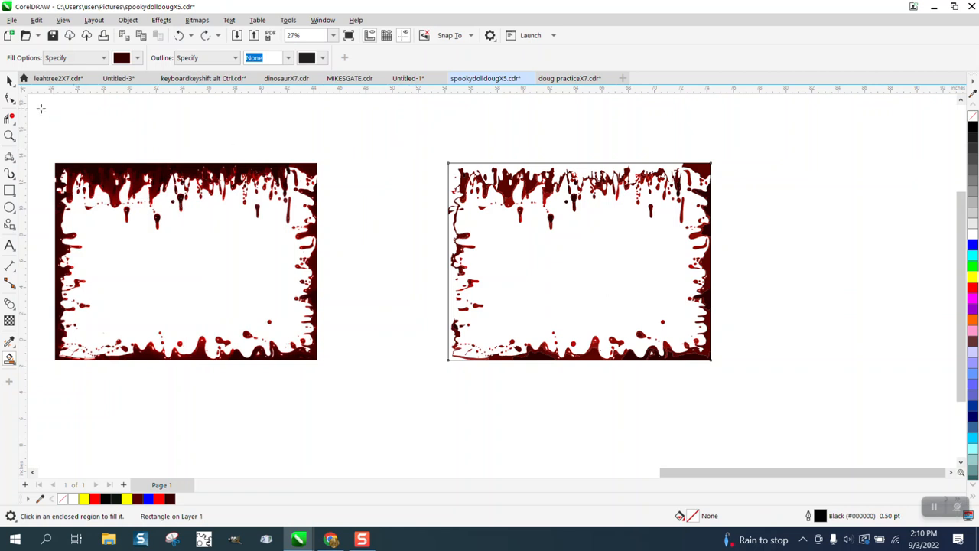
click(10, 80)
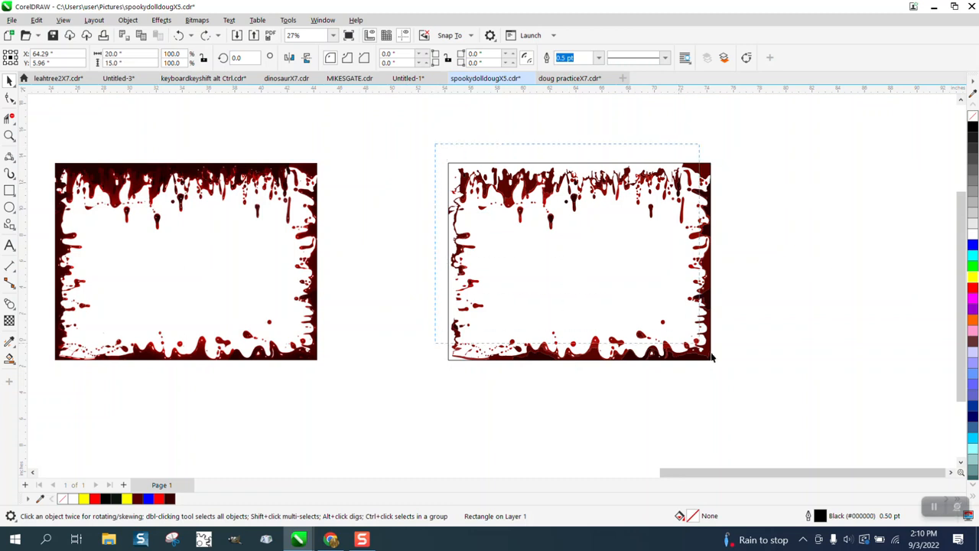
key(Delete)
Scale the original border bitmap down proportionally to about 4.16 by 3.12 inches
click(314, 231)
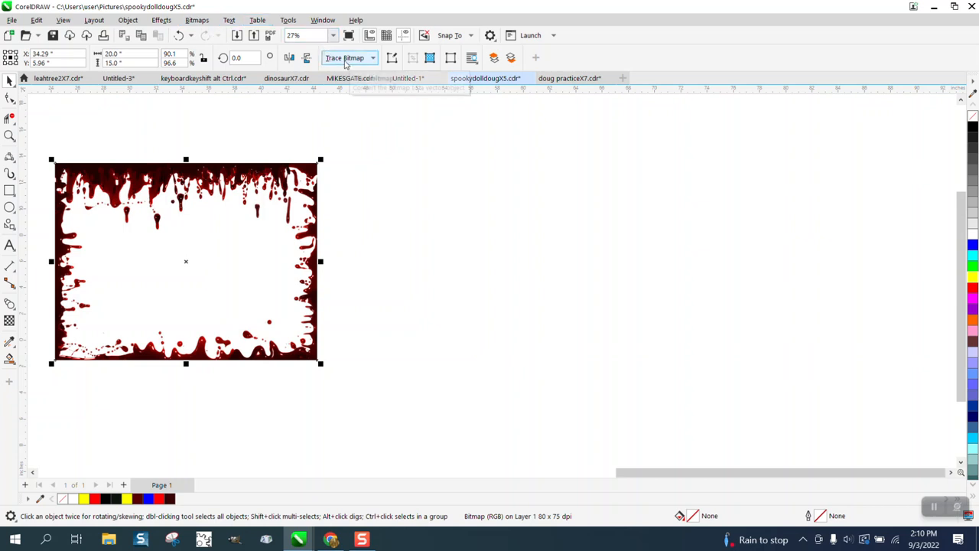
drag(318, 162, 136, 285)
click(155, 275)
drag(317, 360, 153, 235)
click(154, 235)
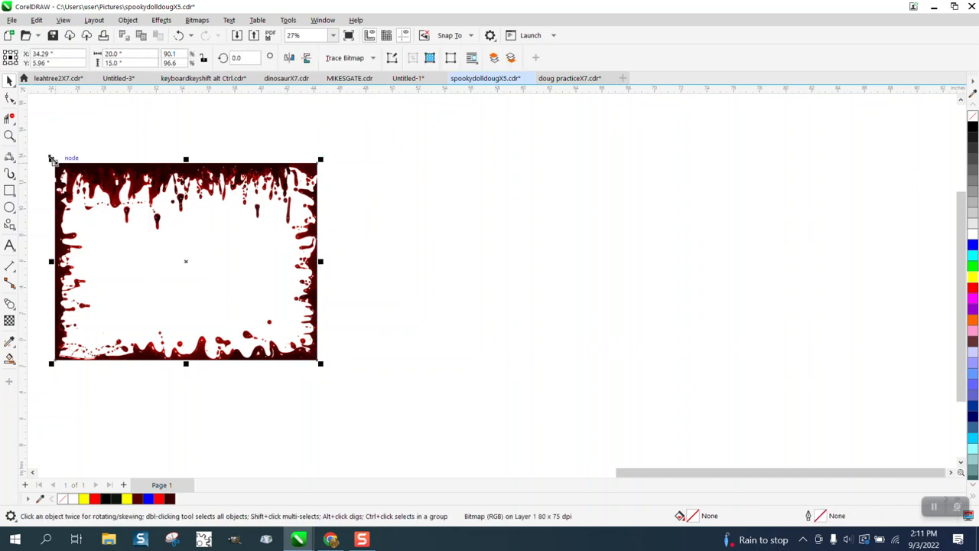
mouse_move(51, 159)
mouse_down()
mouse_move(258, 278)
mouse_move(262, 320)
mouse_move(352, 213)
mouse_up()
Trace the reduced border bitmap into vectors with a Clipart outline trace, raising Detail to 100
click(372, 58)
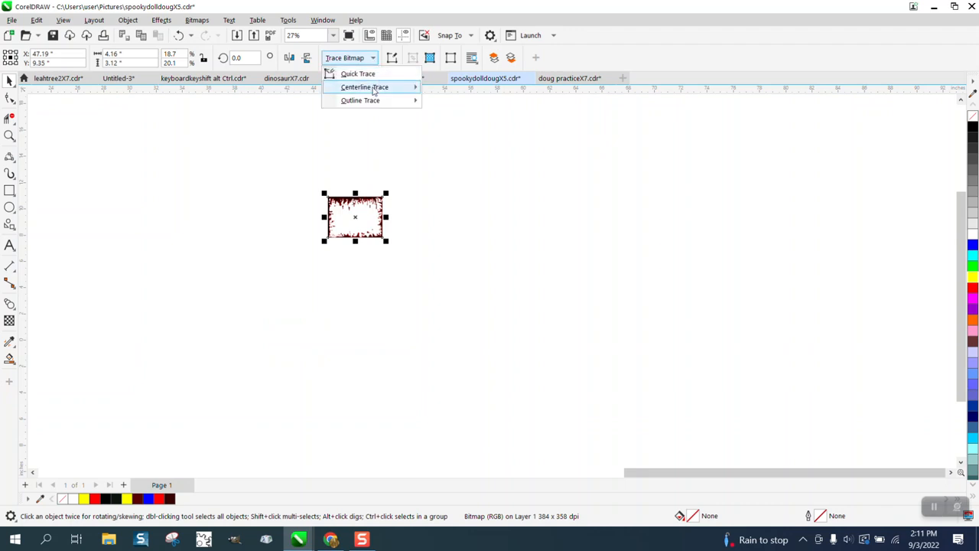
mouse_move(372, 100)
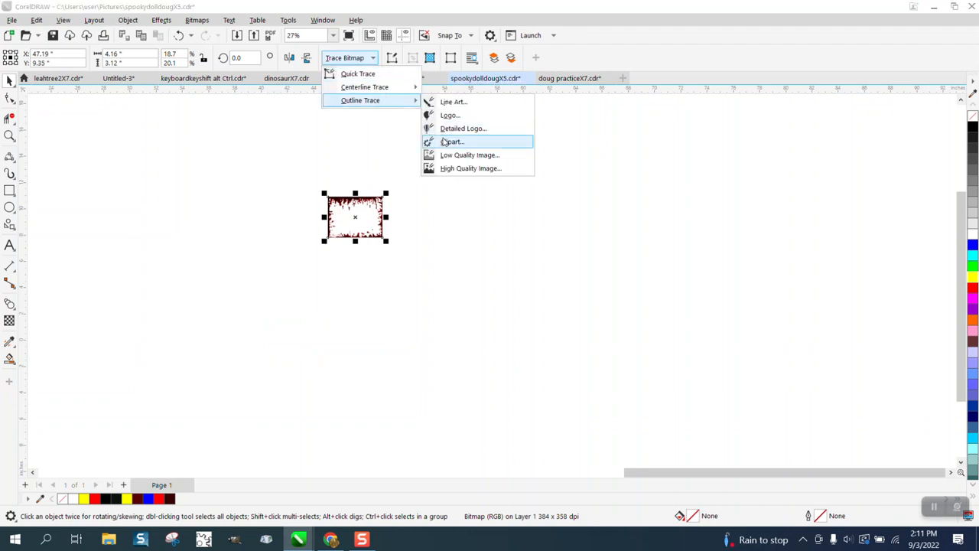
click(444, 143)
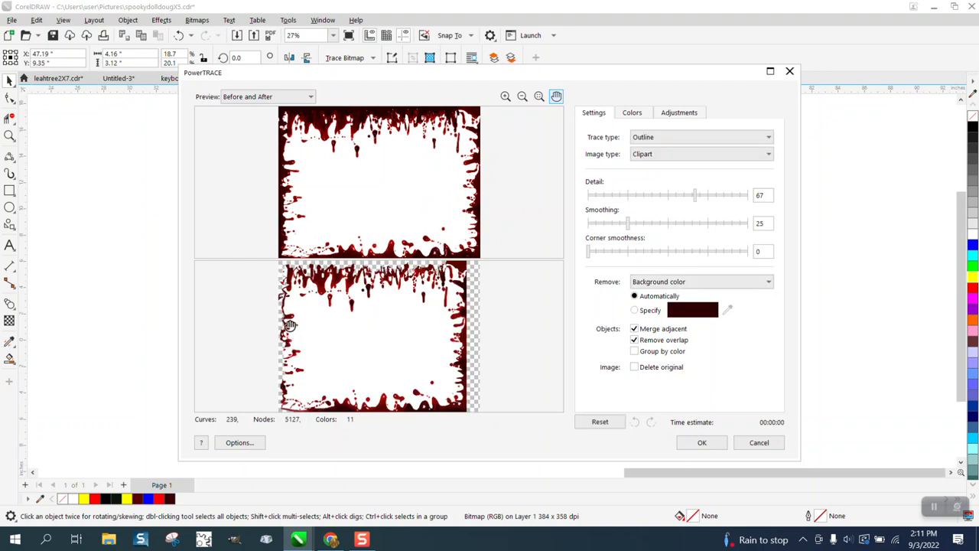
drag(696, 197, 749, 198)
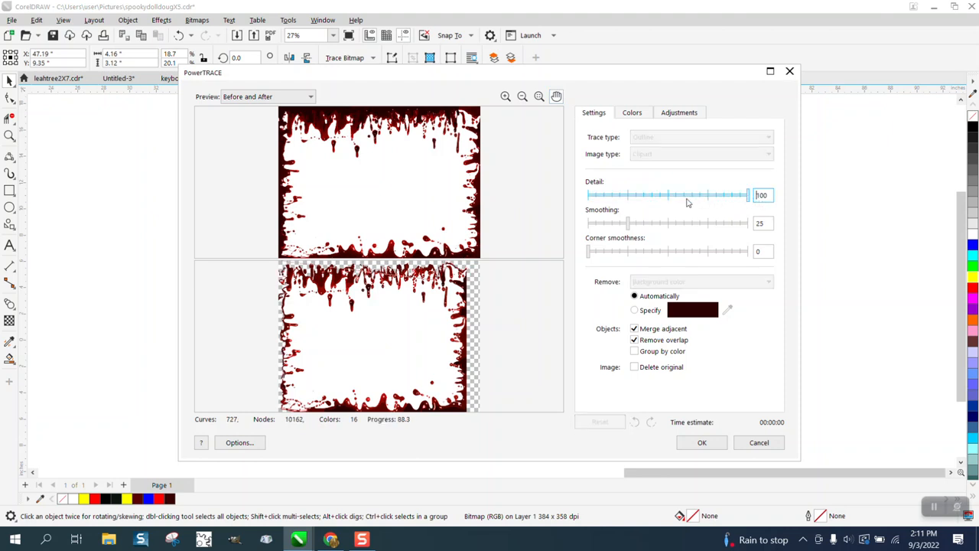
click(696, 442)
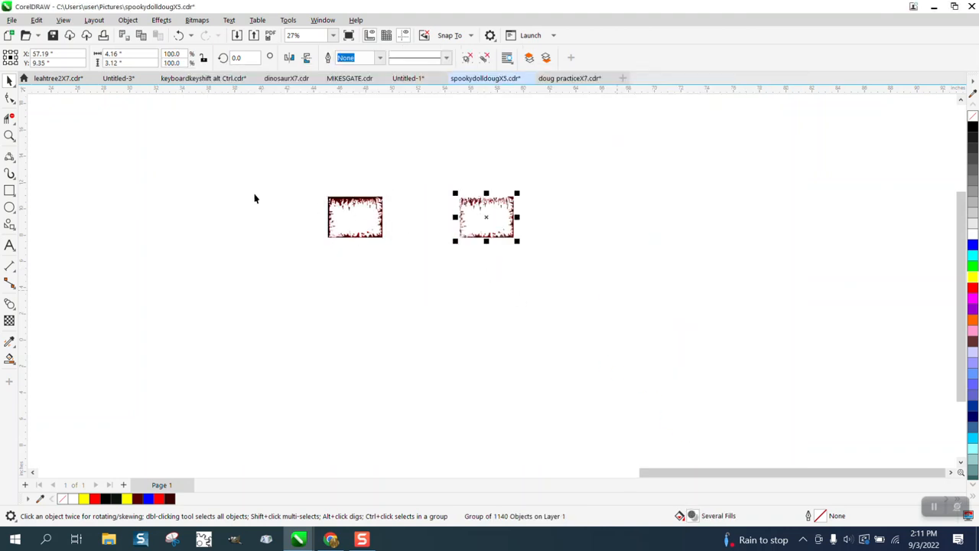
Examine the new vector border up close, especially the gaps along its left edge and lower corner
click(9, 135)
drag(450, 204, 519, 246)
scroll(369, 217, down, 1)
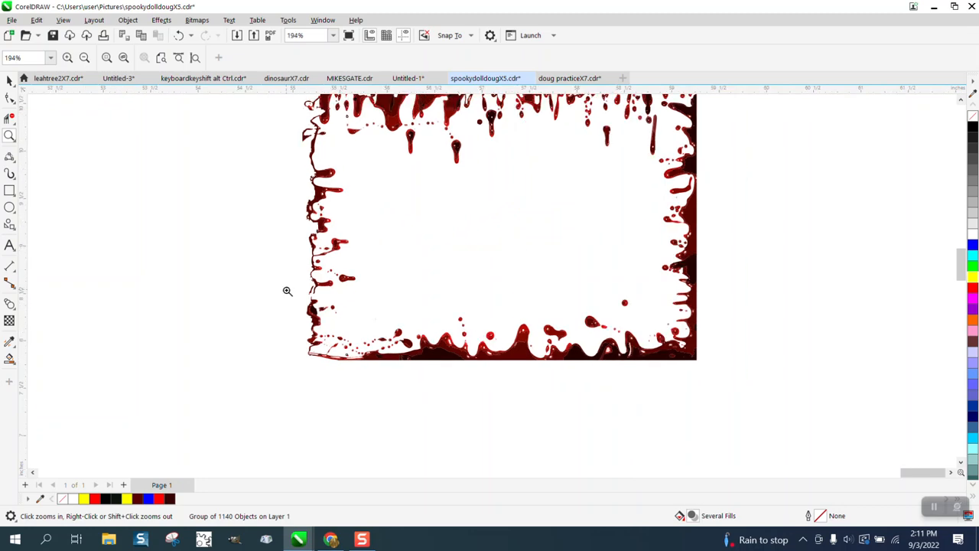
drag(303, 276, 386, 319)
scroll(322, 266, down, 5)
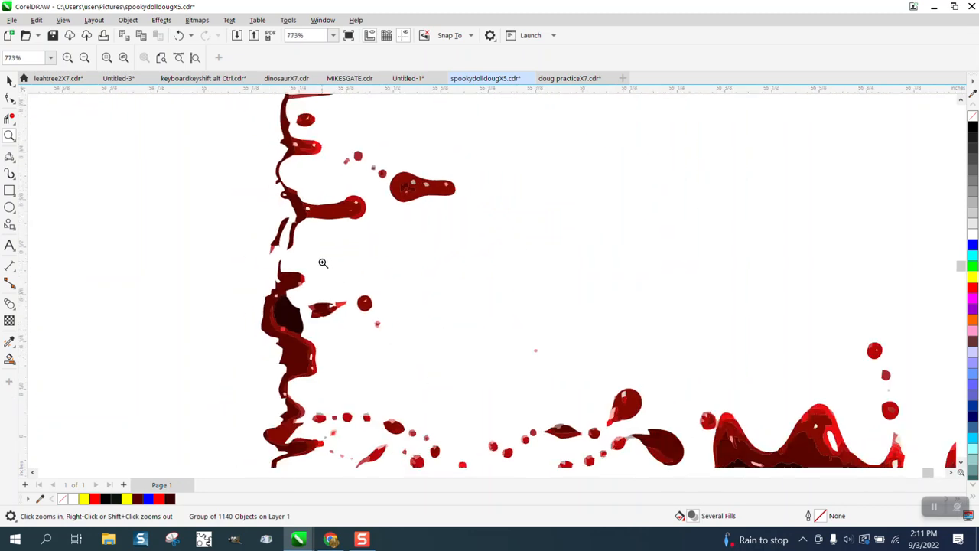
scroll(323, 262, down, 3)
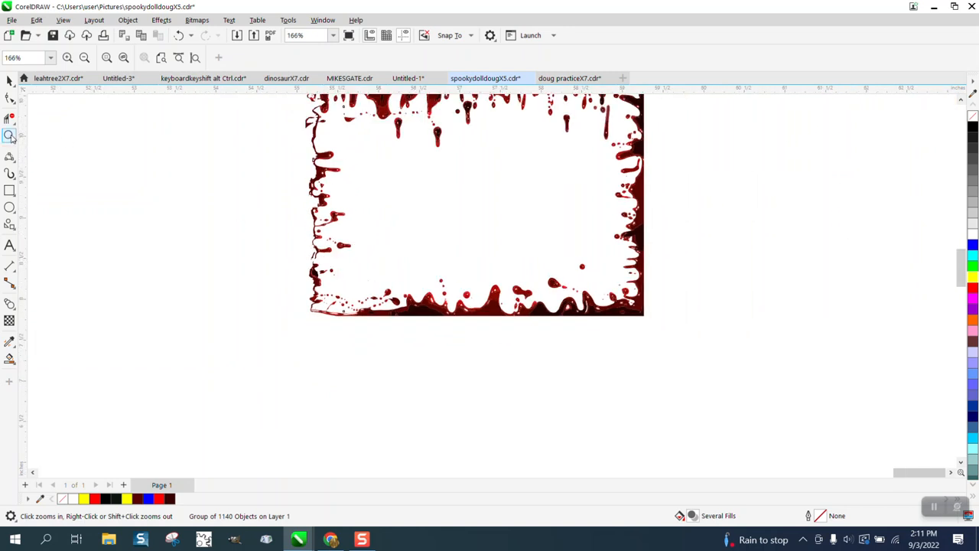
scroll(43, 148, down, 1)
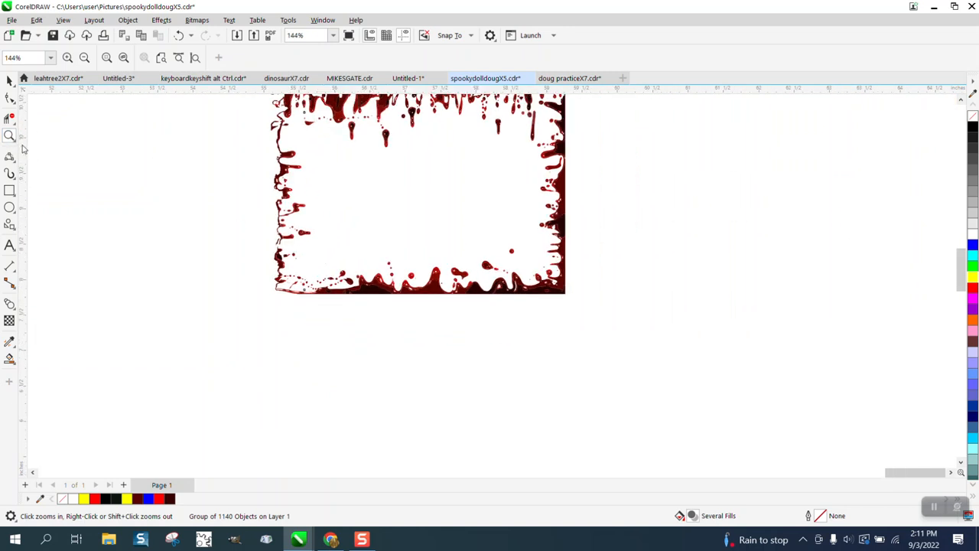
scroll(222, 227, down, 2)
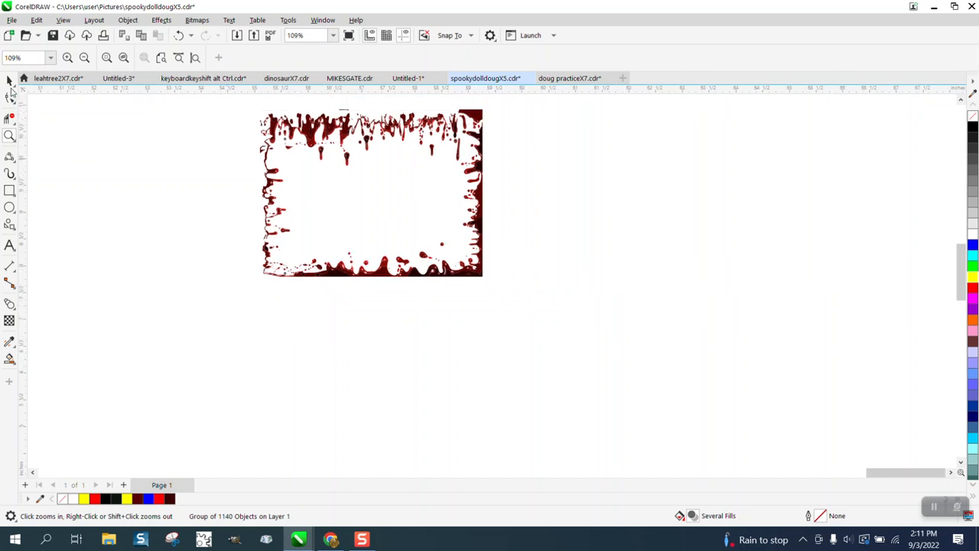
Ungroup the new traced border and delete the white background shape in its centre
click(9, 80)
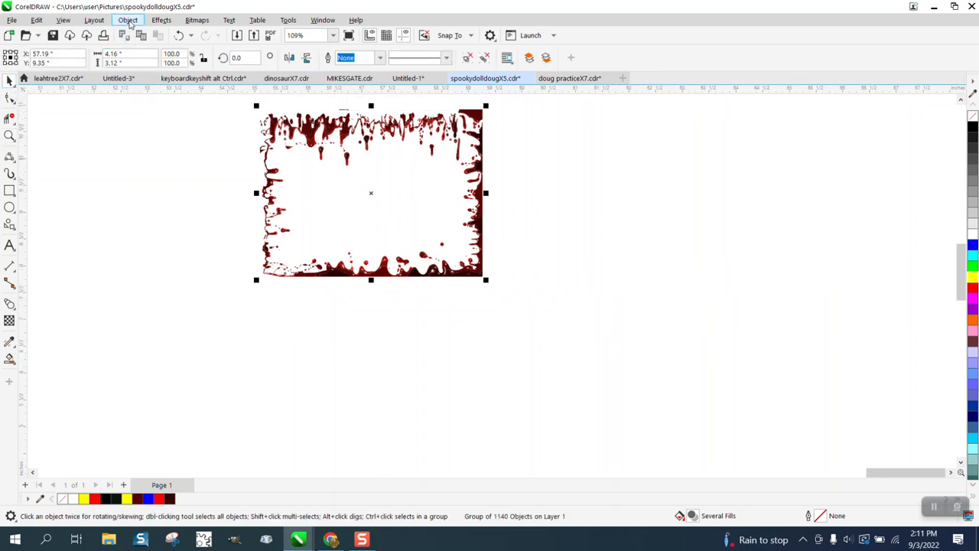
click(127, 20)
mouse_move(150, 222)
click(303, 237)
click(210, 199)
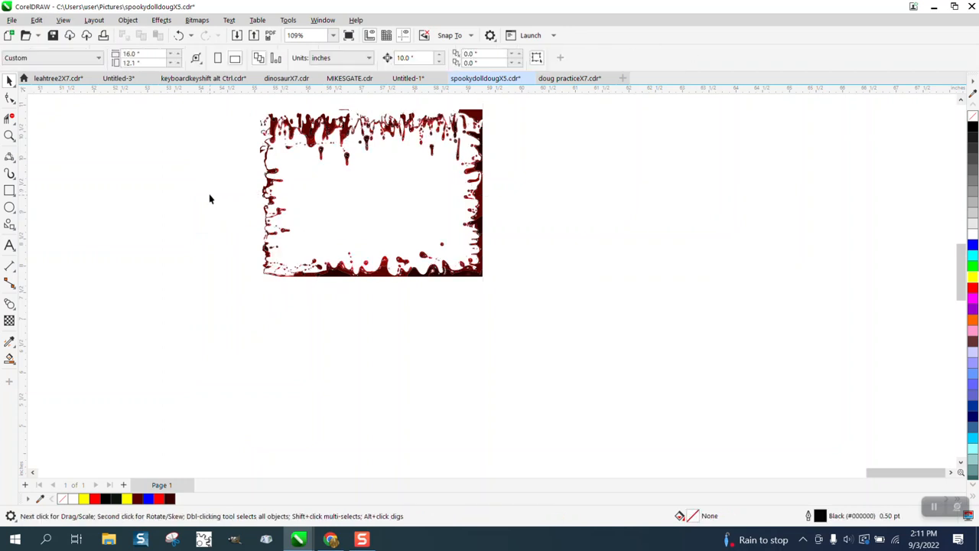
click(349, 191)
key(Delete)
Reshape the dark red curve on the border's left edge, extending its lower end down to bridge the gap to the blob below
click(9, 136)
drag(242, 201, 321, 267)
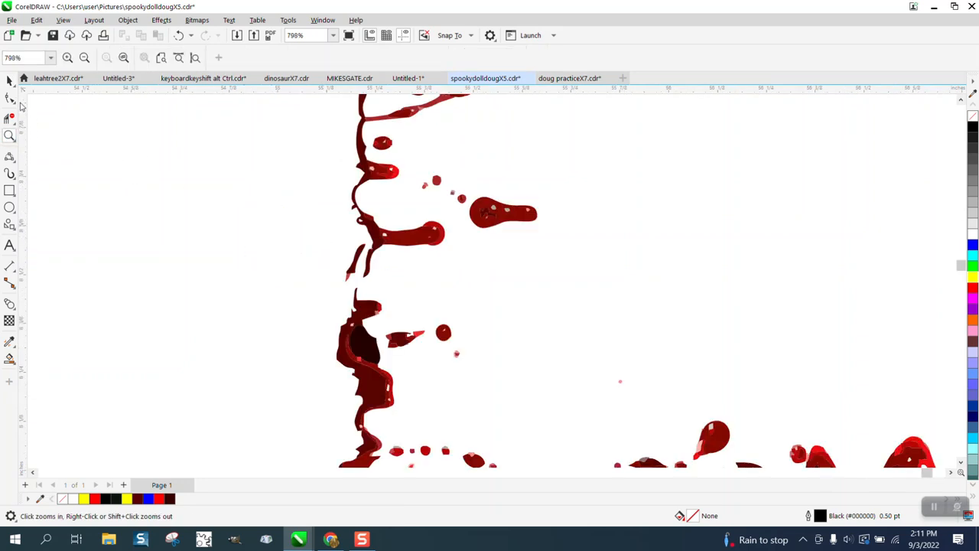
click(365, 272)
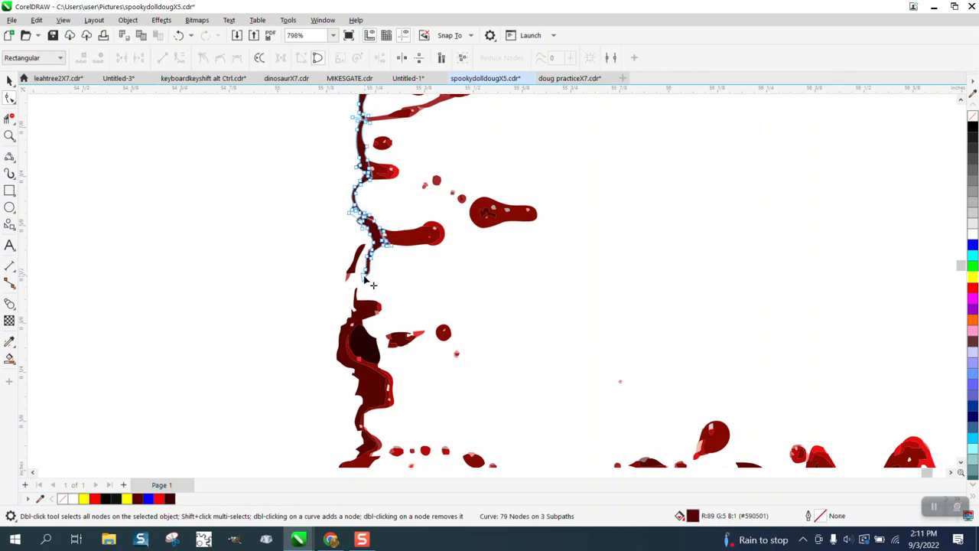
click(367, 302)
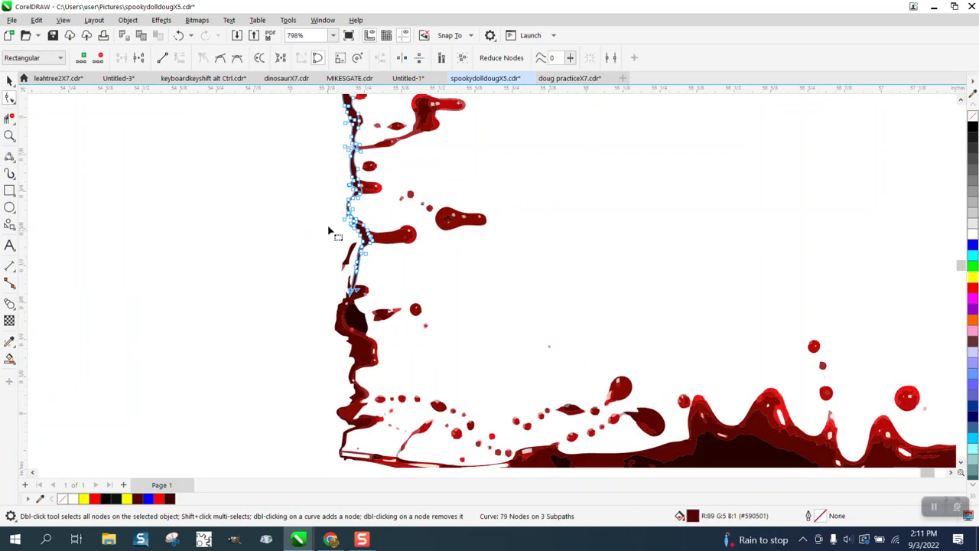
scroll(370, 306, down, 1)
scroll(336, 283, down, 3)
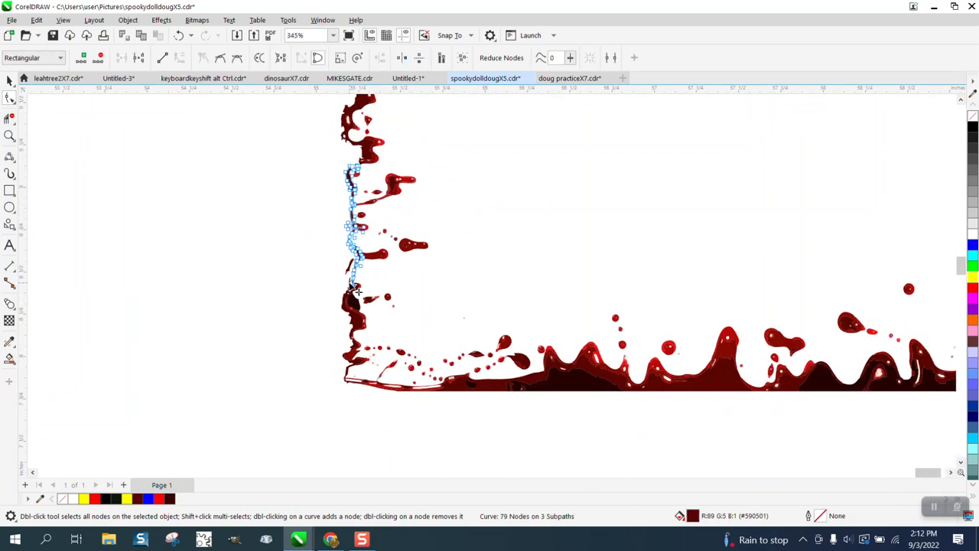
click(9, 135)
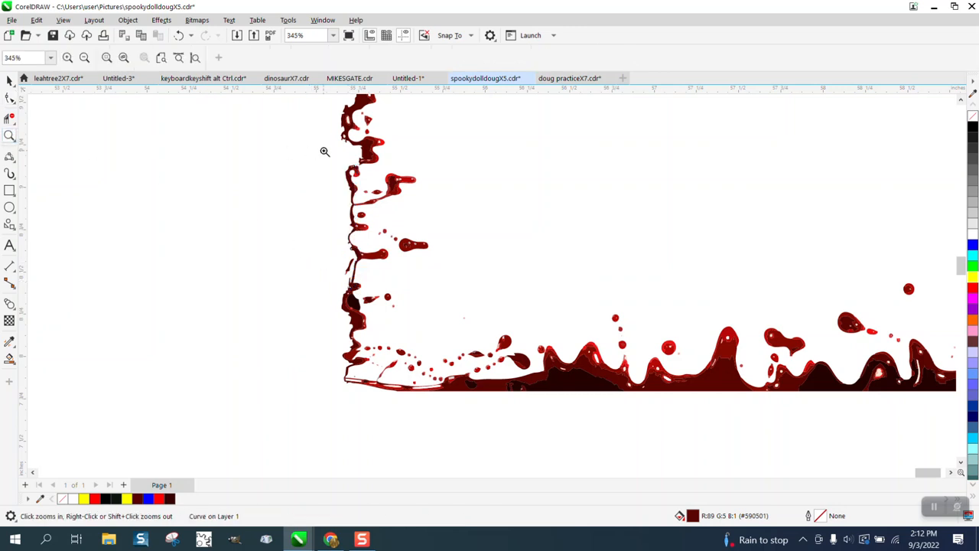
Reshape the dark red curve on the border's left edge, extending its upper tip to bridge the gap to the blob above
drag(321, 151, 387, 187)
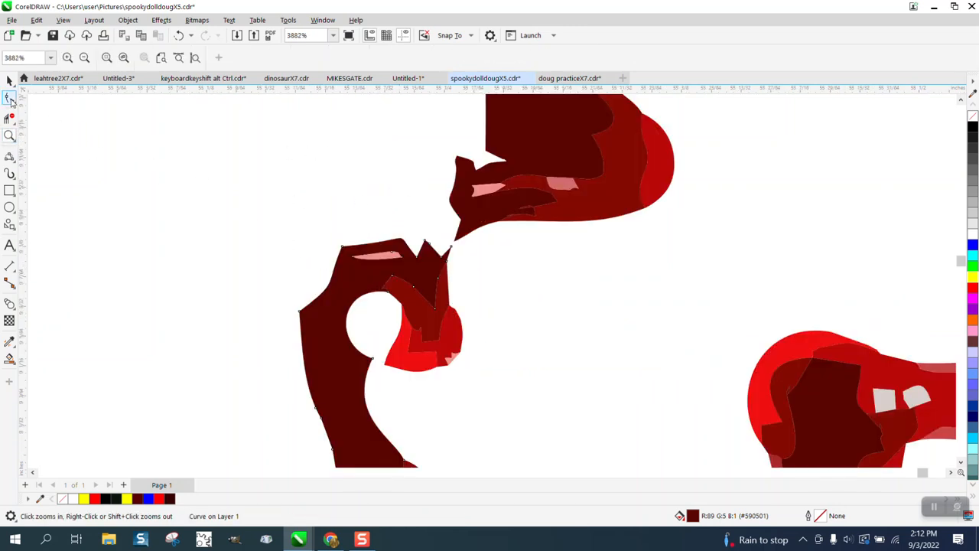
click(10, 98)
drag(449, 247, 470, 223)
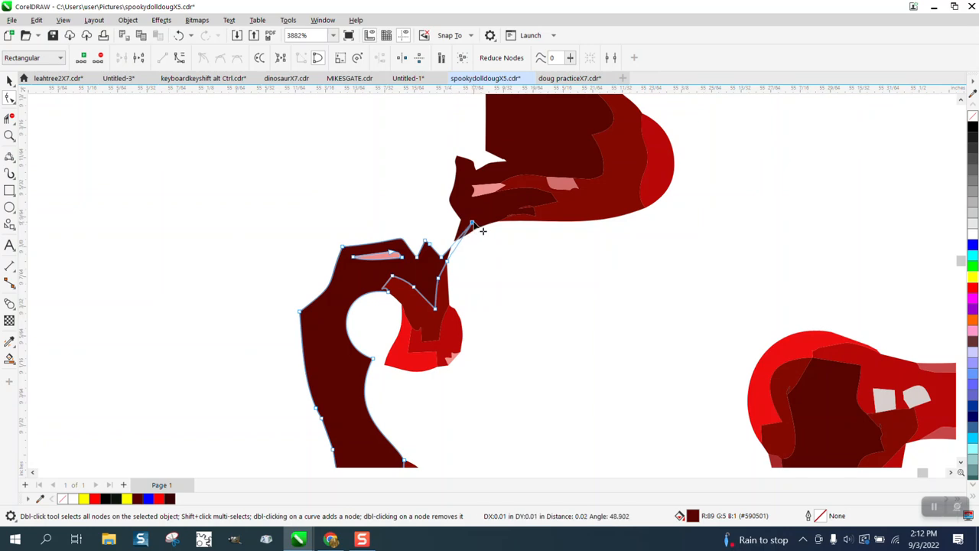
scroll(299, 250, down, 5)
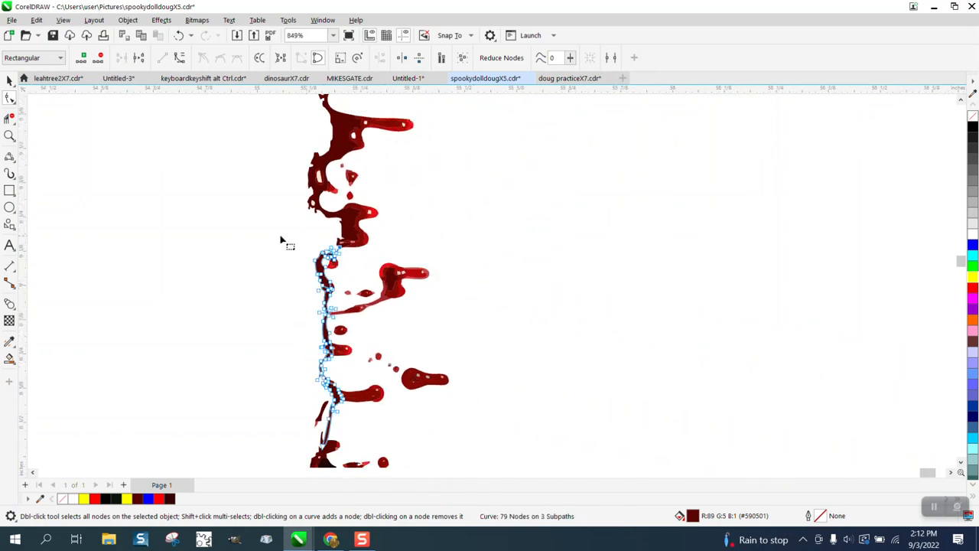
scroll(257, 220, down, 4)
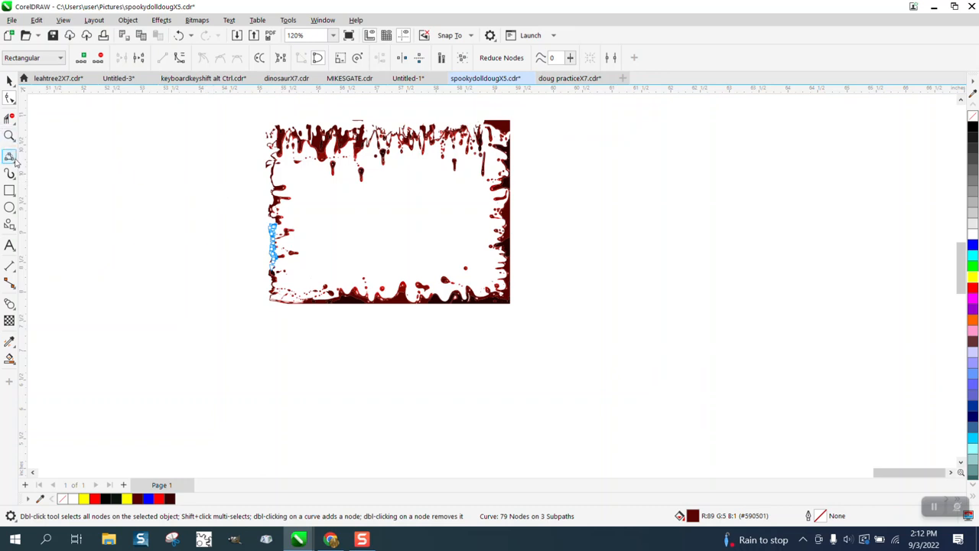
Draw a rectangle about 6.24 by 3.87 inches around the border and set the Smart Fill colour to yellow
click(9, 190)
drag(223, 105, 591, 335)
click(10, 358)
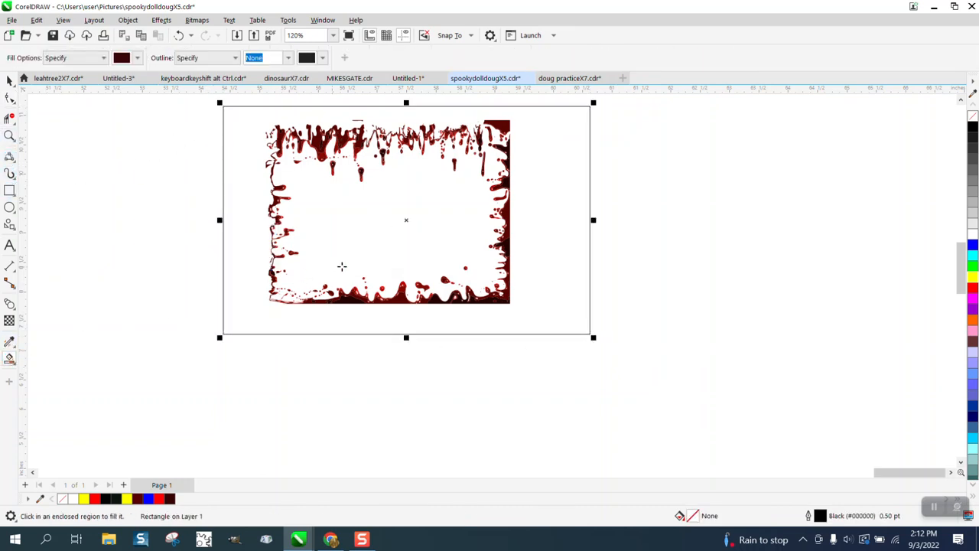
click(137, 58)
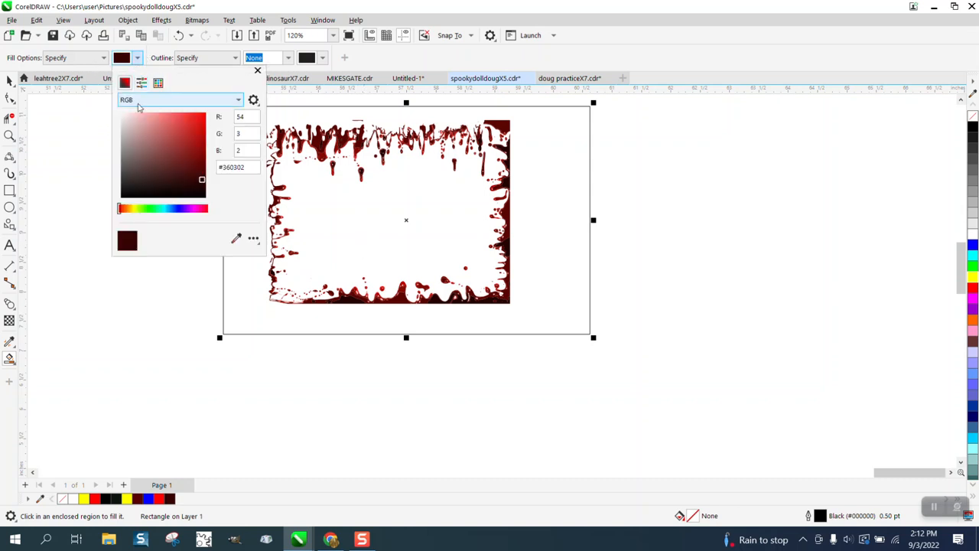
click(157, 83)
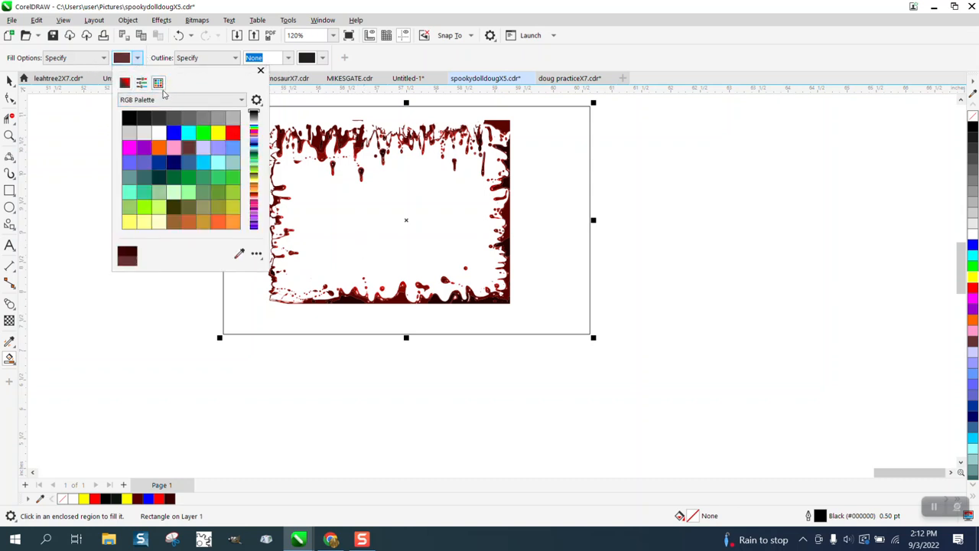
click(218, 133)
Try a yellow Smart Fill on the whole interior of the border, and undo it
click(407, 216)
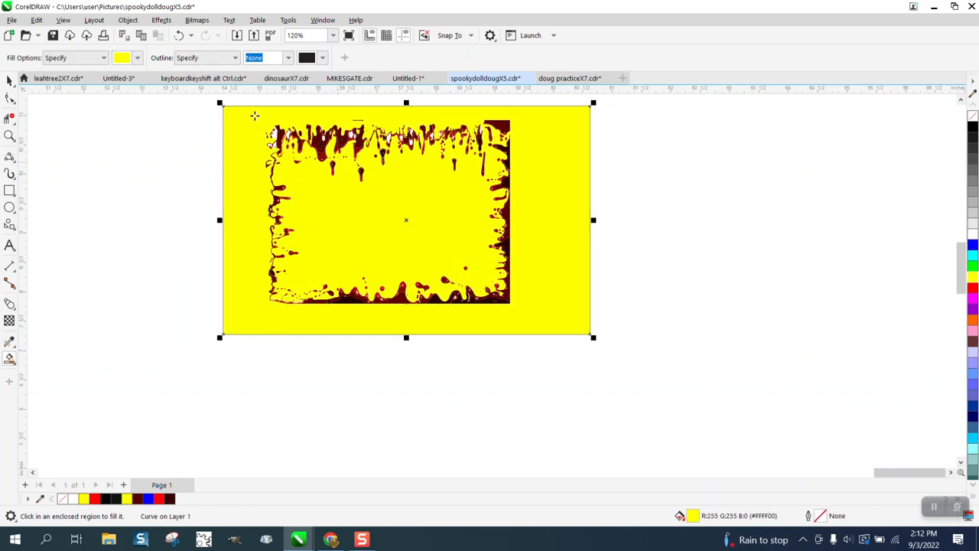
click(178, 35)
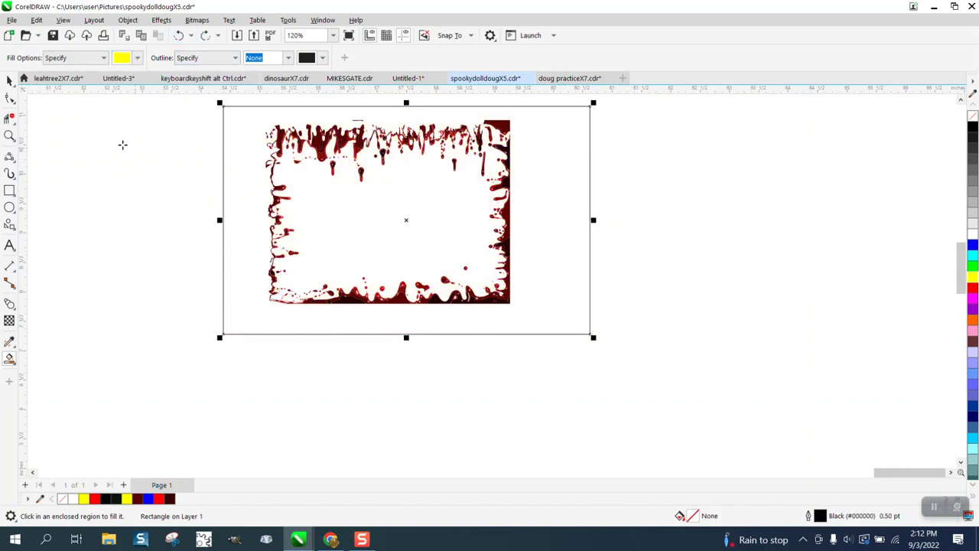
click(10, 80)
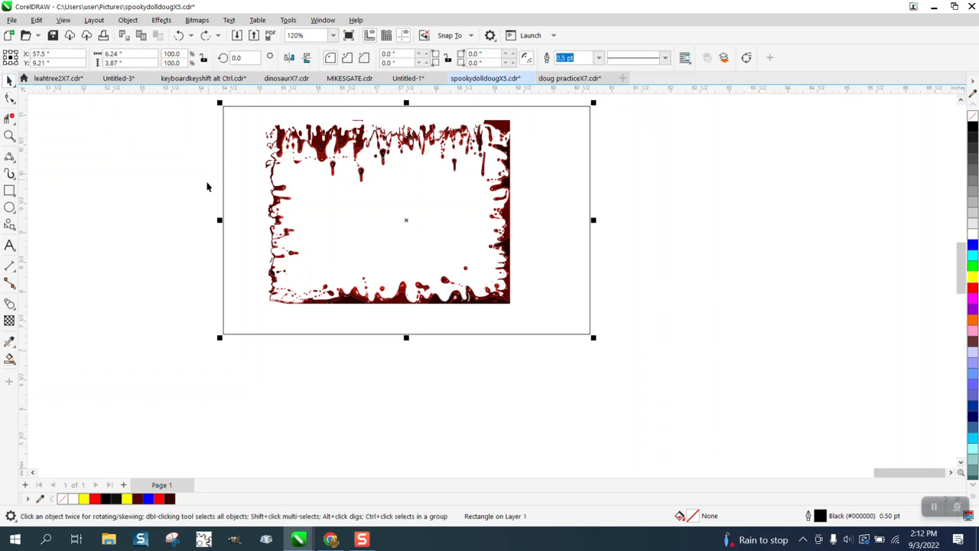
Divide the border's interior with a roughly horizontal 2-point line about 5.13 inches long and a vertical one about 3.58 inches long
click(14, 176)
click(47, 169)
drag(238, 172, 546, 184)
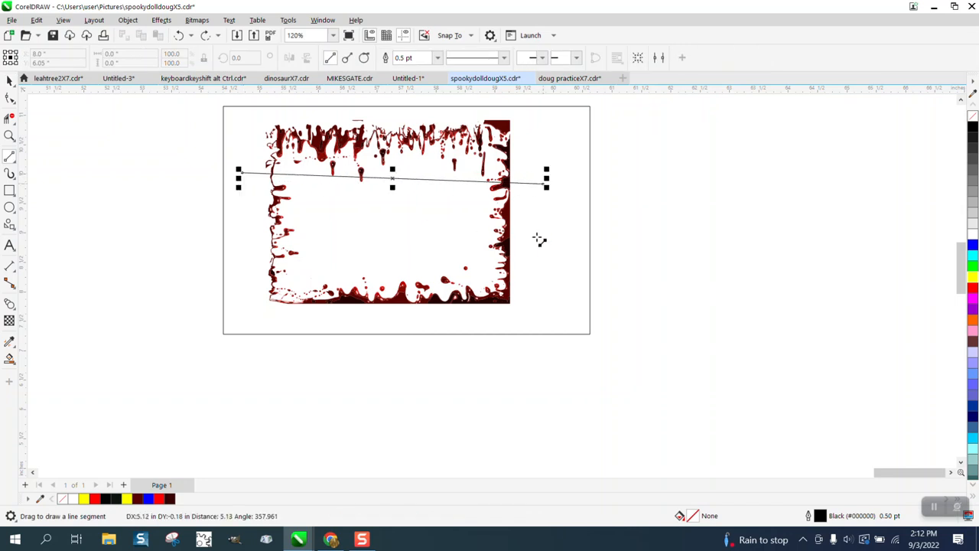
drag(392, 100, 391, 312)
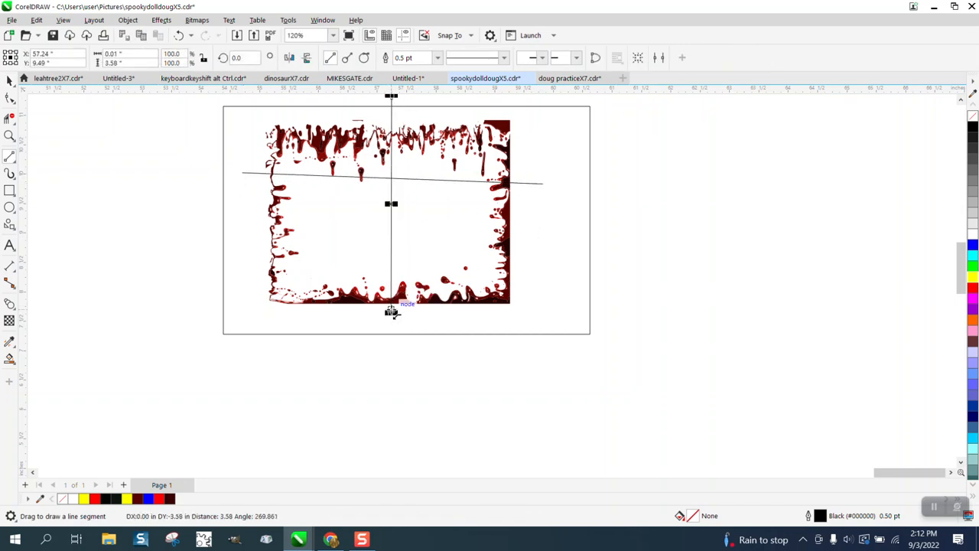
Smart Fill the two lower interior sections, on either side of the vertical line, with yellow
click(9, 359)
click(343, 253)
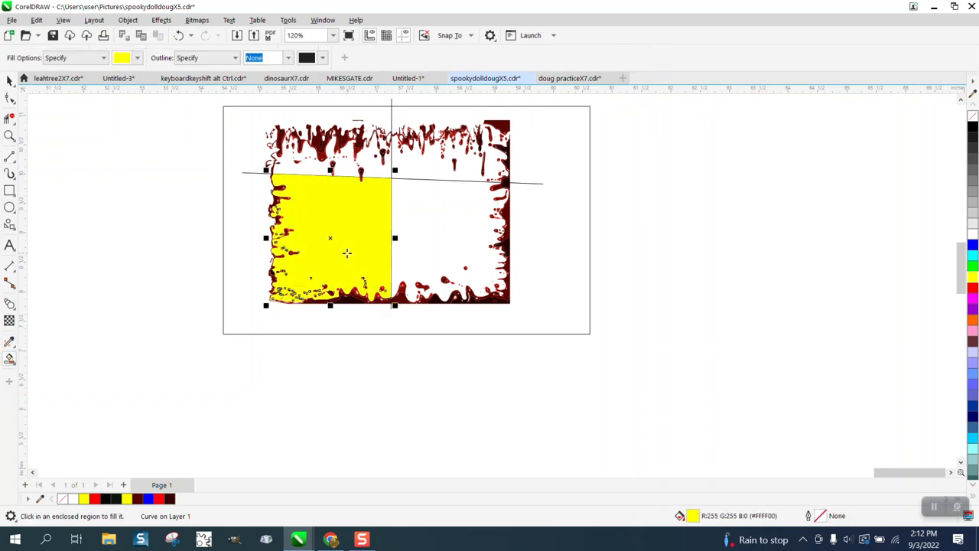
click(440, 257)
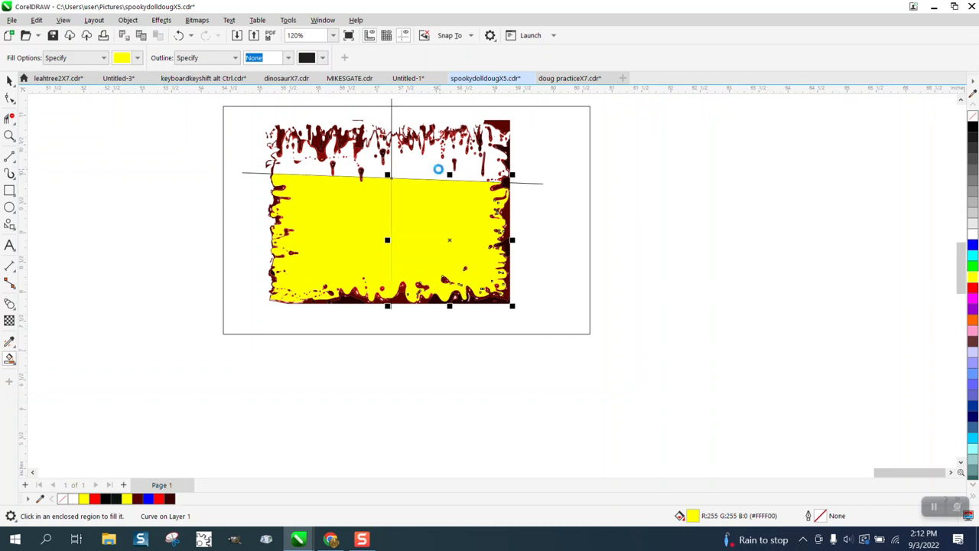
Try to Smart Fill the two upper interior sections with yellow, undoing each fill
click(438, 169)
key(ctrl+z)
click(342, 161)
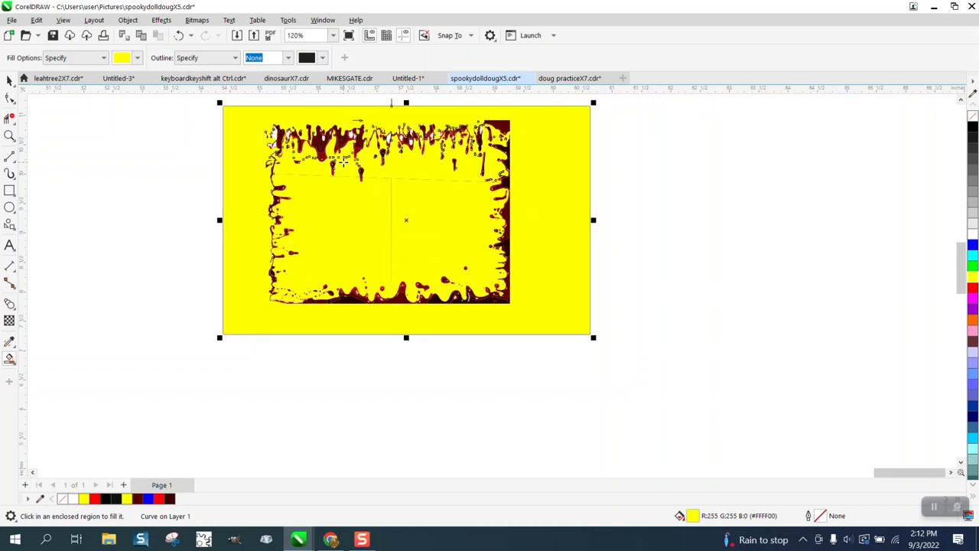
click(176, 35)
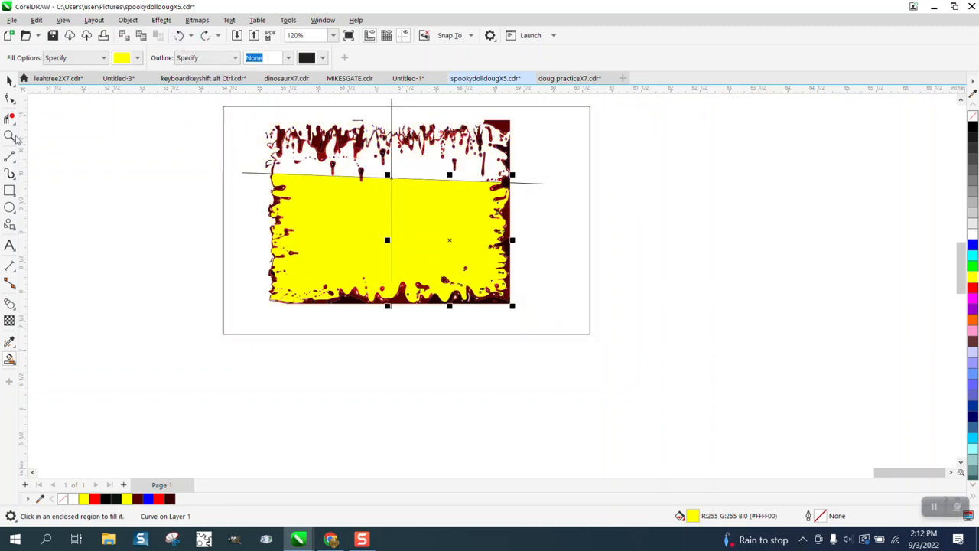
Extend the small dark red curve just left of the vertical line in the upper drips down to bridge the gap below it
click(10, 136)
drag(276, 140, 329, 193)
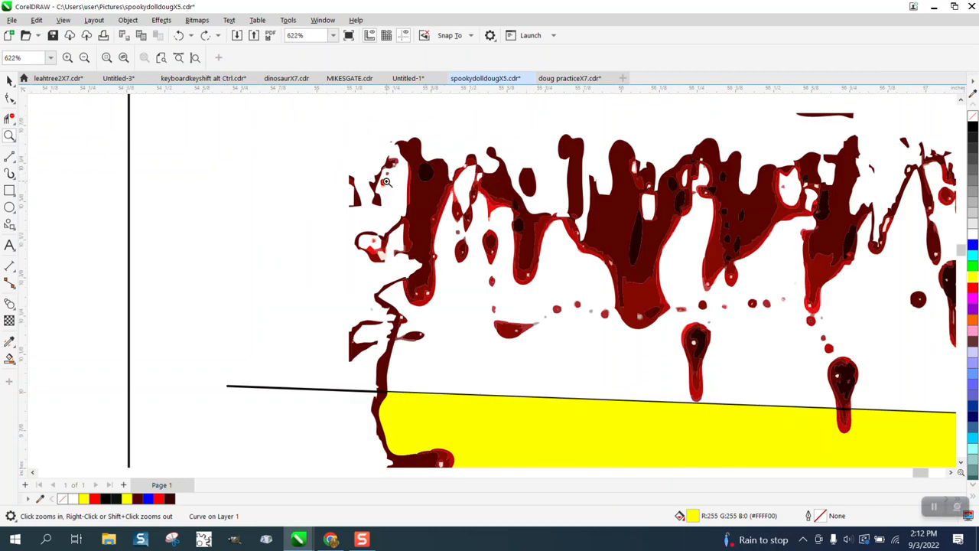
scroll(386, 182, down, 1)
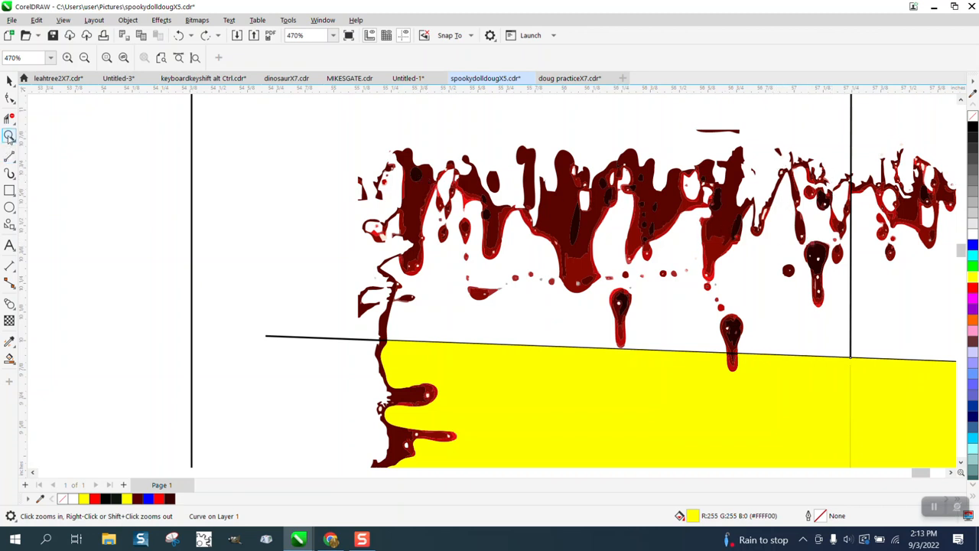
drag(795, 143, 874, 240)
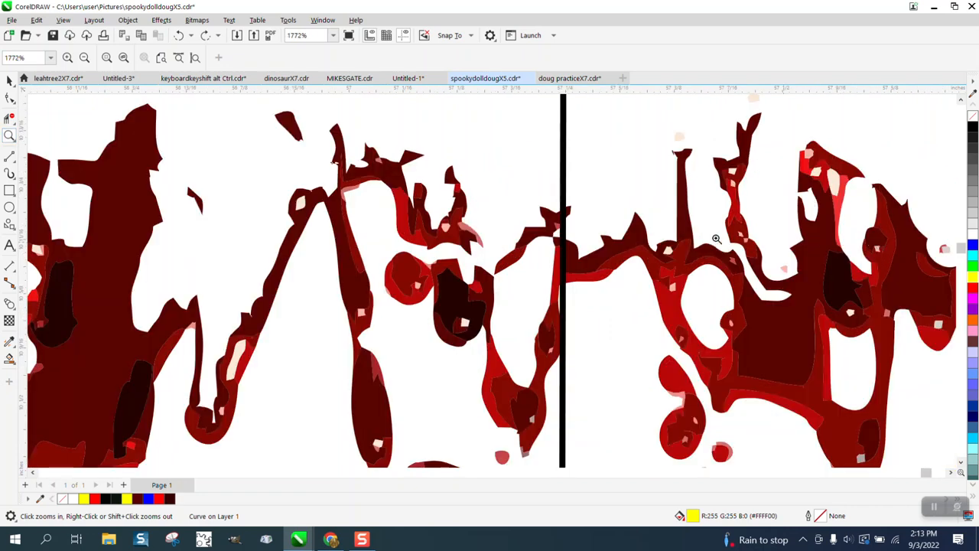
click(9, 98)
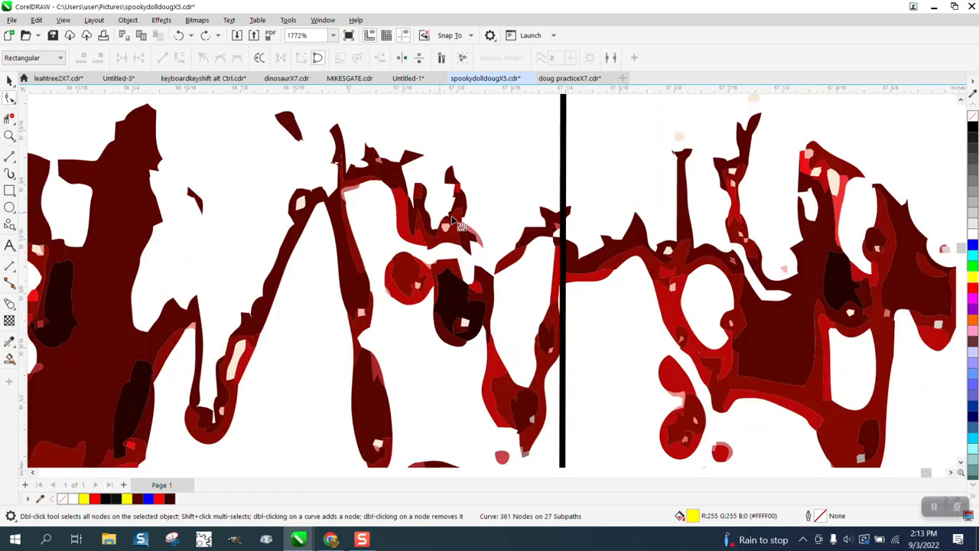
click(471, 258)
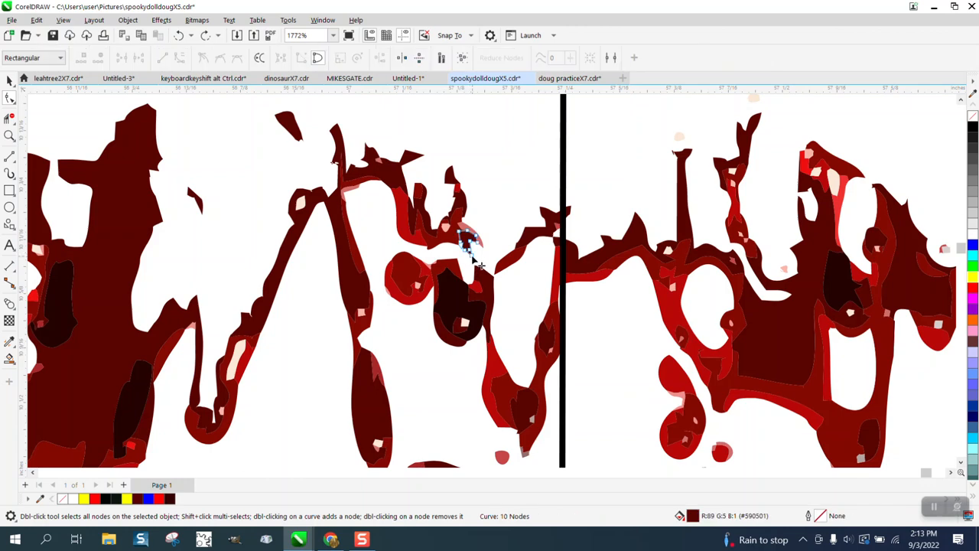
scroll(379, 237, down, 5)
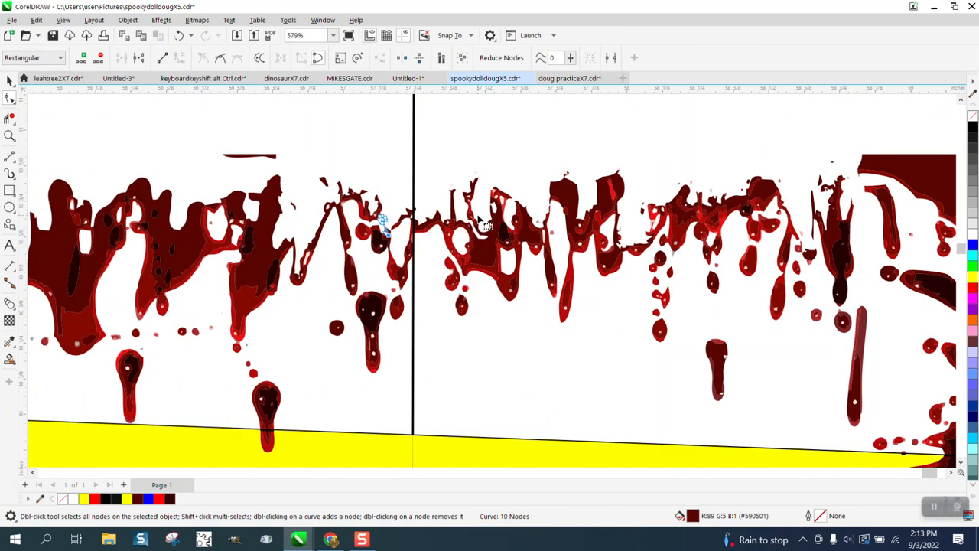
Extend the left tip of the red curve under the border's upper-right corner to meet the neighbouring dark drip
click(9, 135)
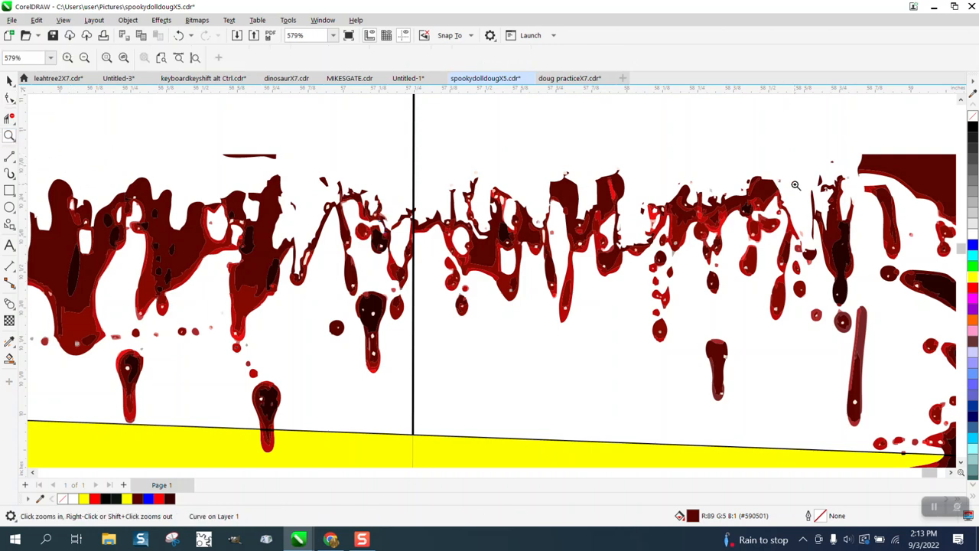
click(785, 162)
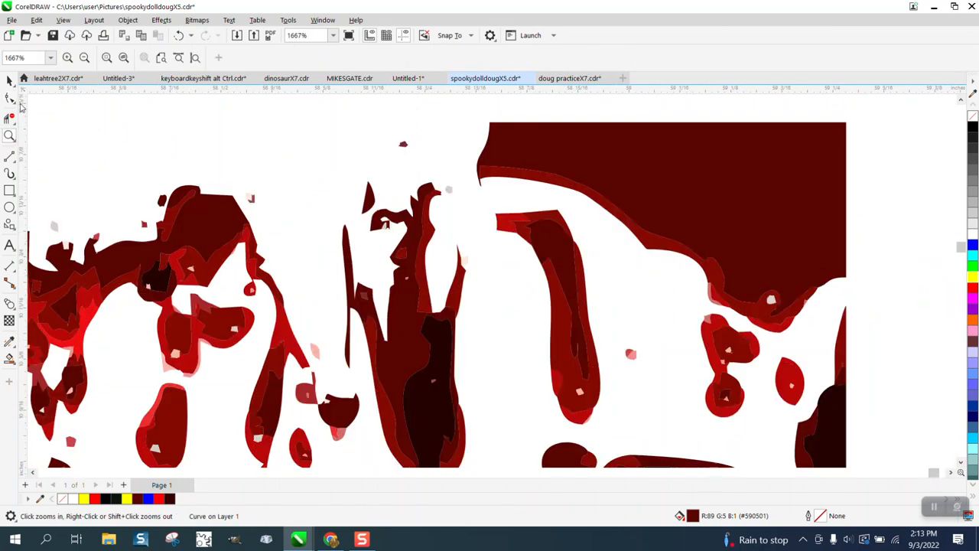
click(9, 98)
click(482, 184)
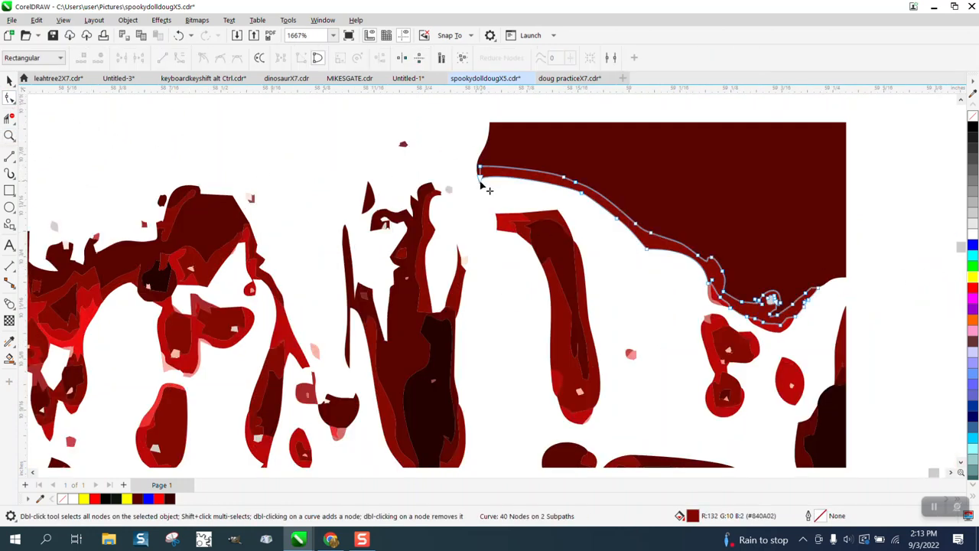
drag(481, 184, 420, 204)
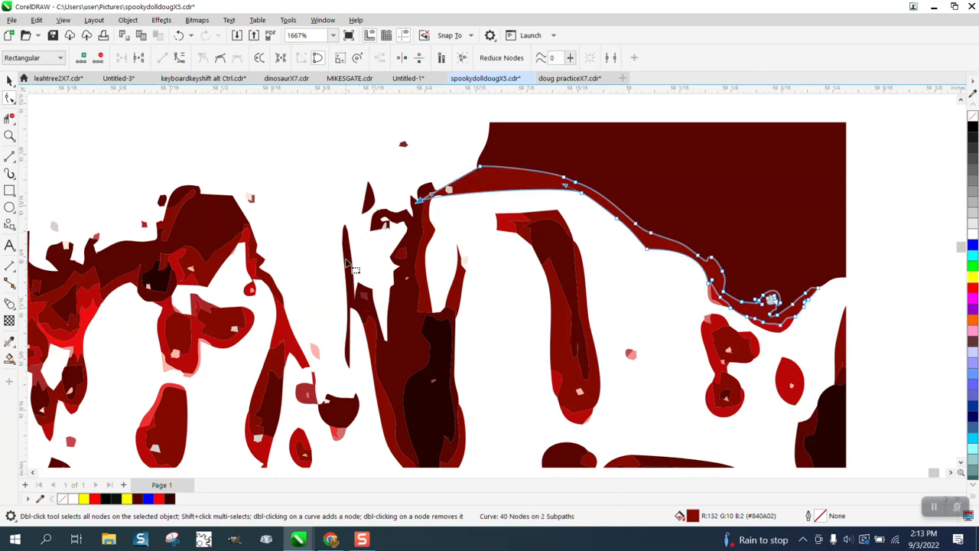
Pull a node of the thin dark sliver beside the large upper-right drip leftward to bridge the gap to the neighbouring splatter
click(348, 243)
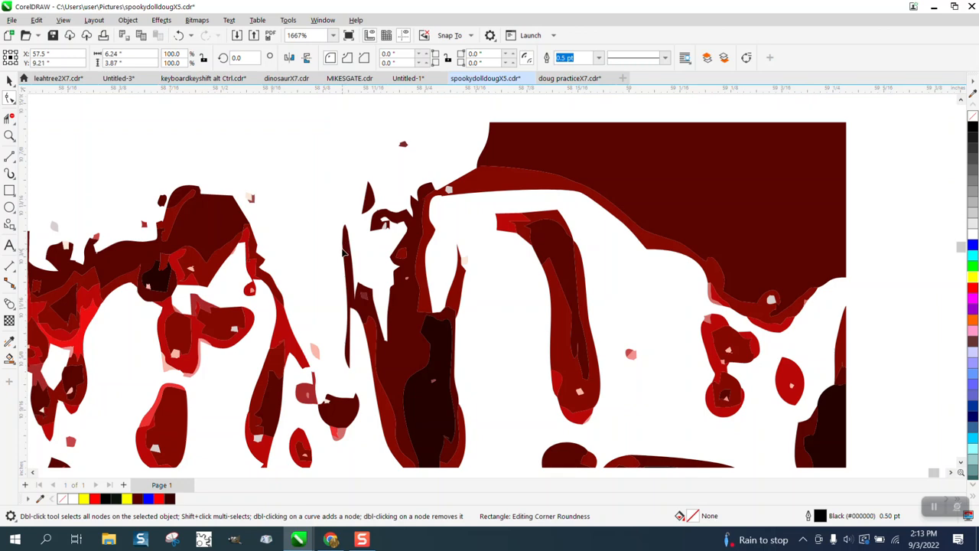
click(346, 255)
drag(344, 249, 257, 258)
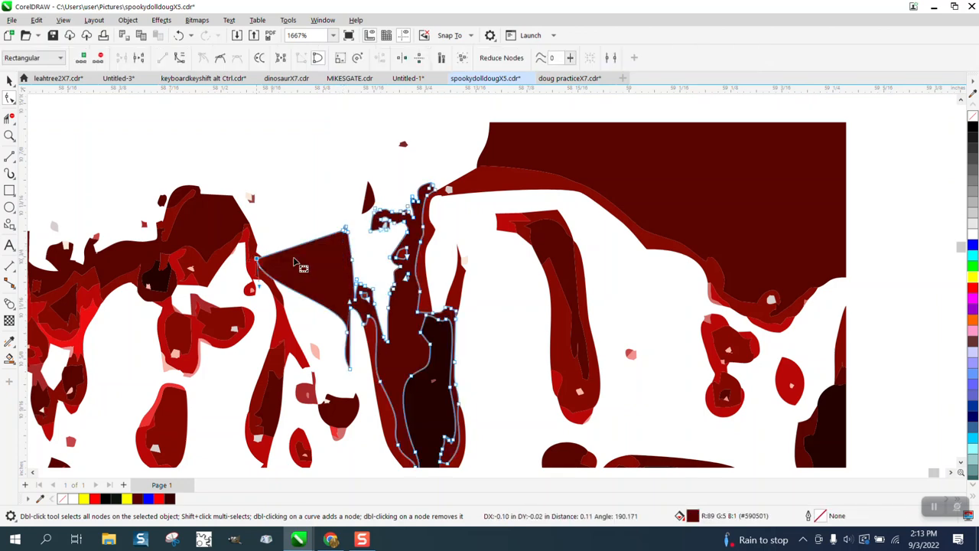
scroll(323, 192, down, 2)
scroll(344, 182, down, 5)
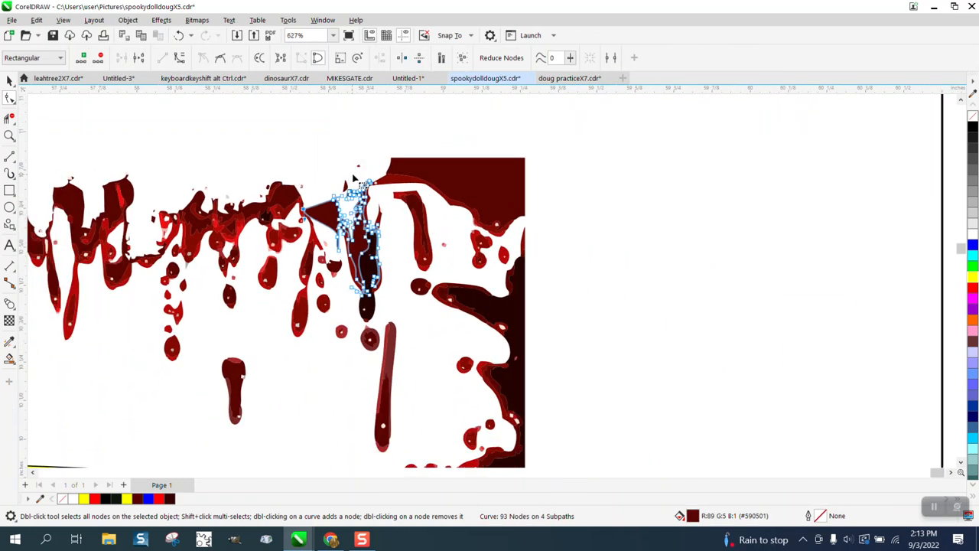
Try the yellow Smart Fill on the upper-right section, undo it, and fill the upper-left section with yellow
click(10, 358)
click(260, 270)
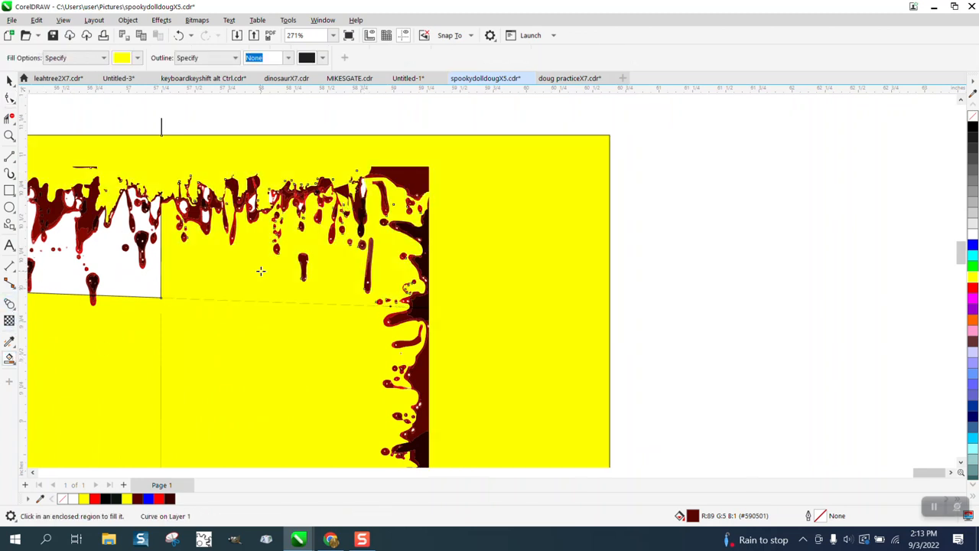
click(178, 35)
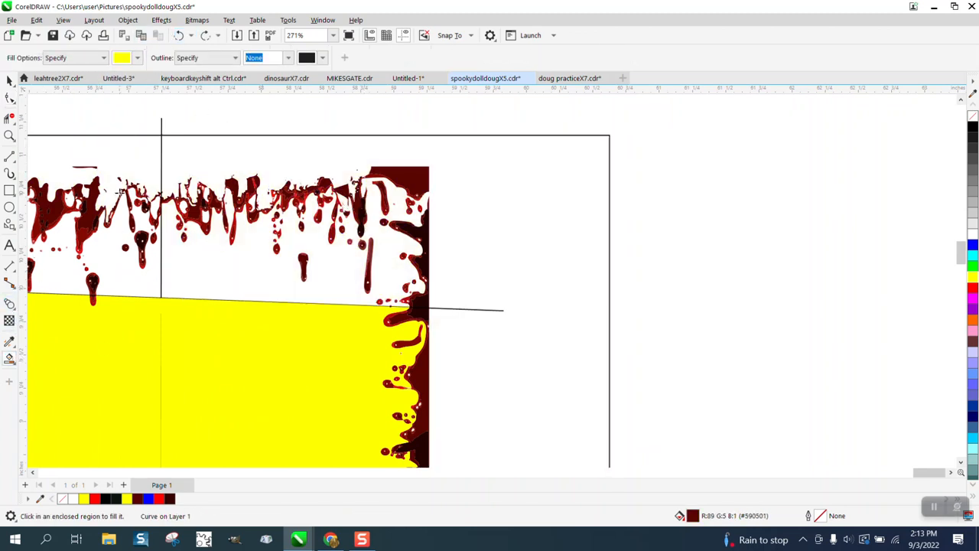
click(118, 229)
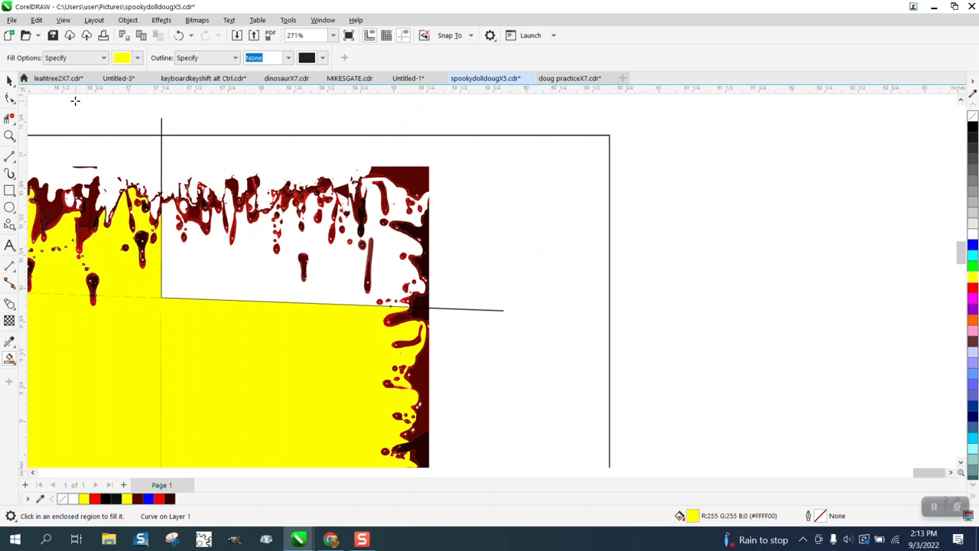
Extend the top node of the small red sliver on the border's right edge upward to meet the dark upper-right corner
click(10, 136)
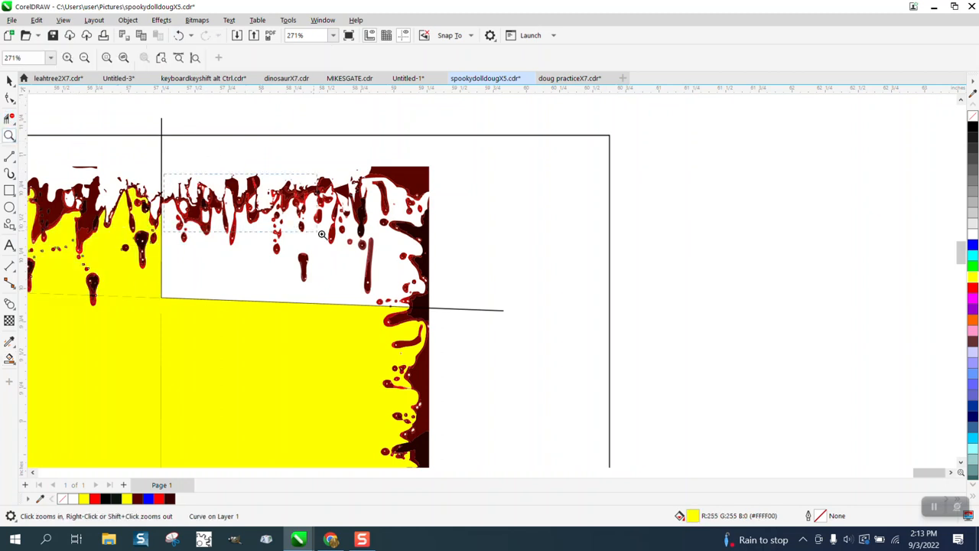
drag(322, 234, 360, 250)
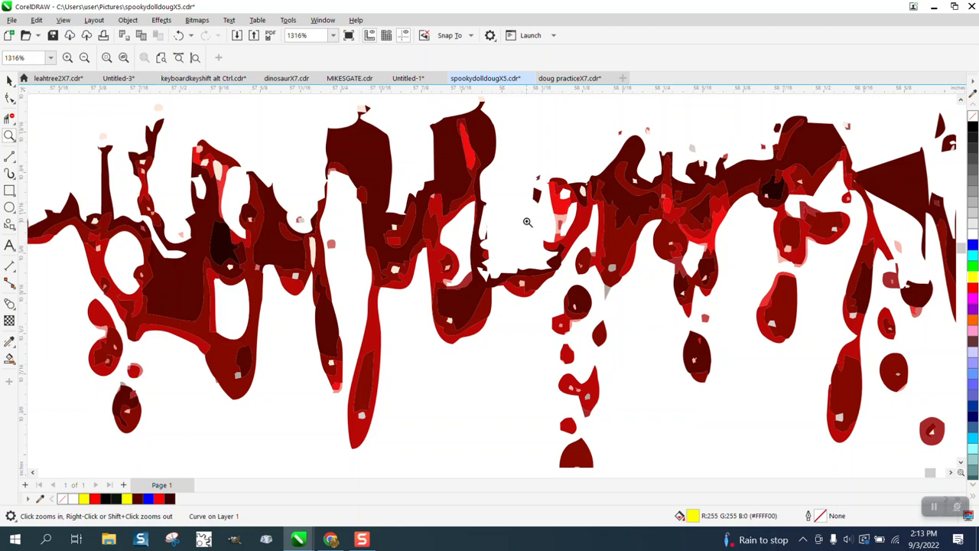
scroll(200, 195, down, 1)
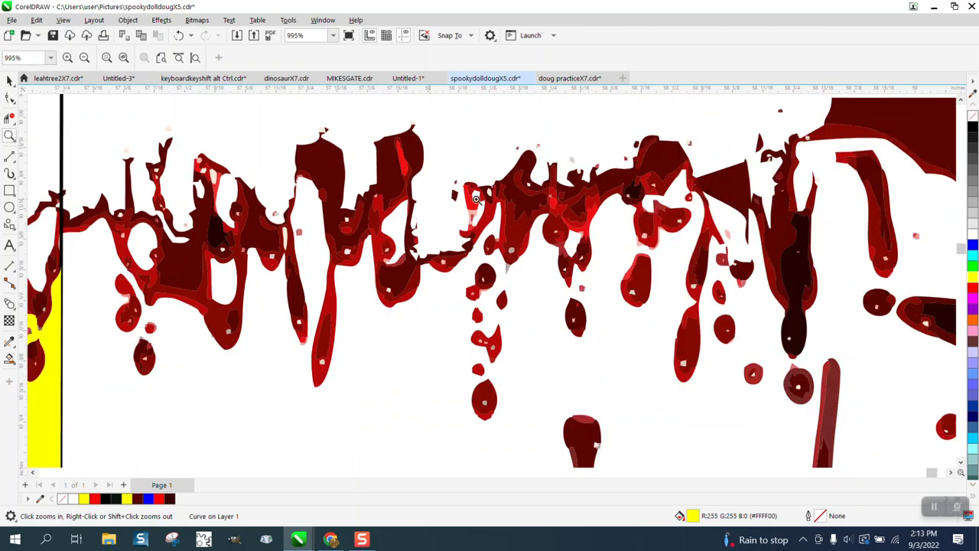
scroll(608, 207, down, 2)
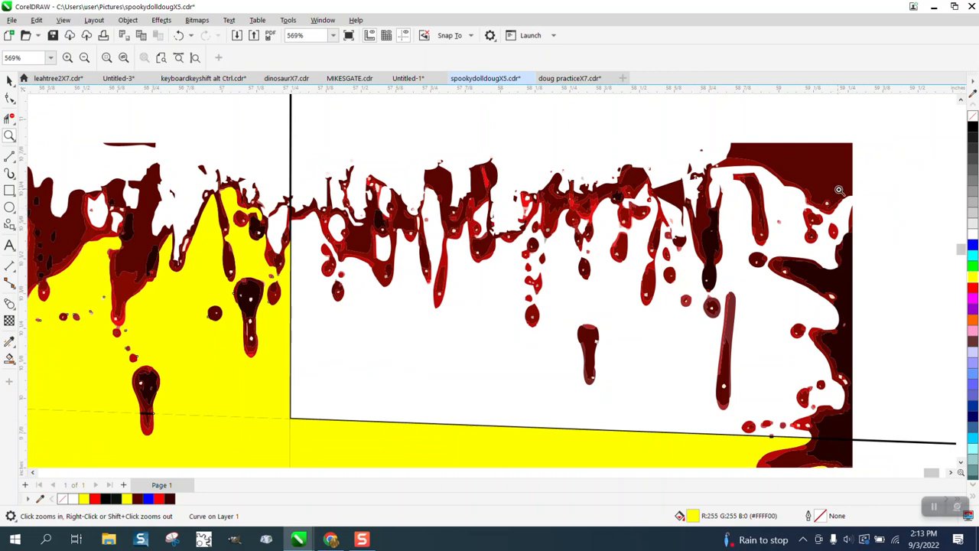
drag(829, 202, 931, 280)
click(10, 98)
scroll(371, 176, down, 2)
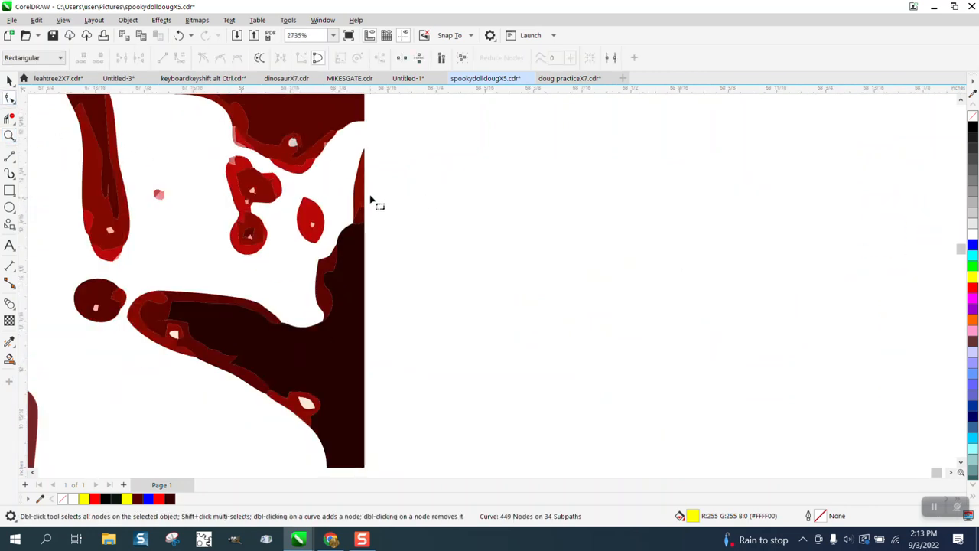
click(365, 168)
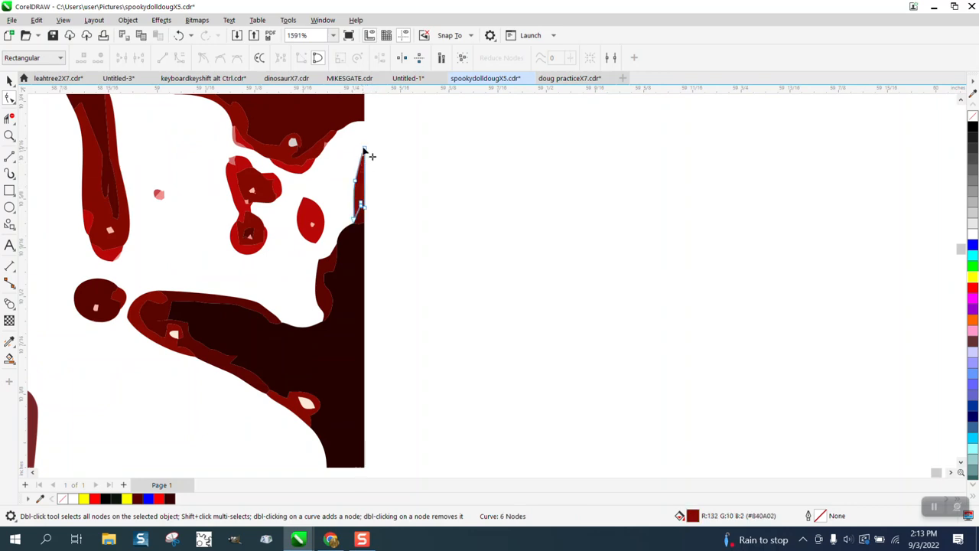
drag(366, 152, 364, 108)
Try the yellow Smart Fill on the unfilled upper-right section and undo it
scroll(498, 181, down, 6)
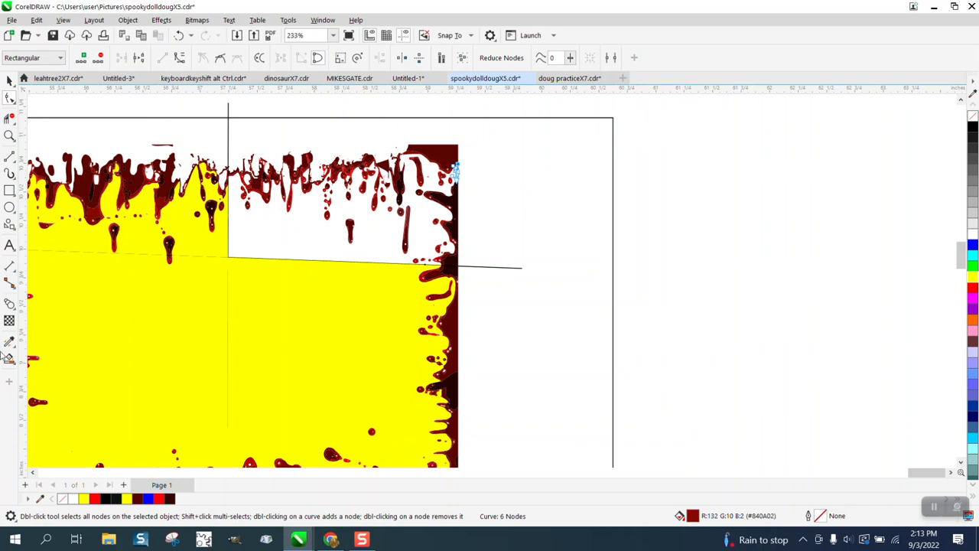
click(8, 359)
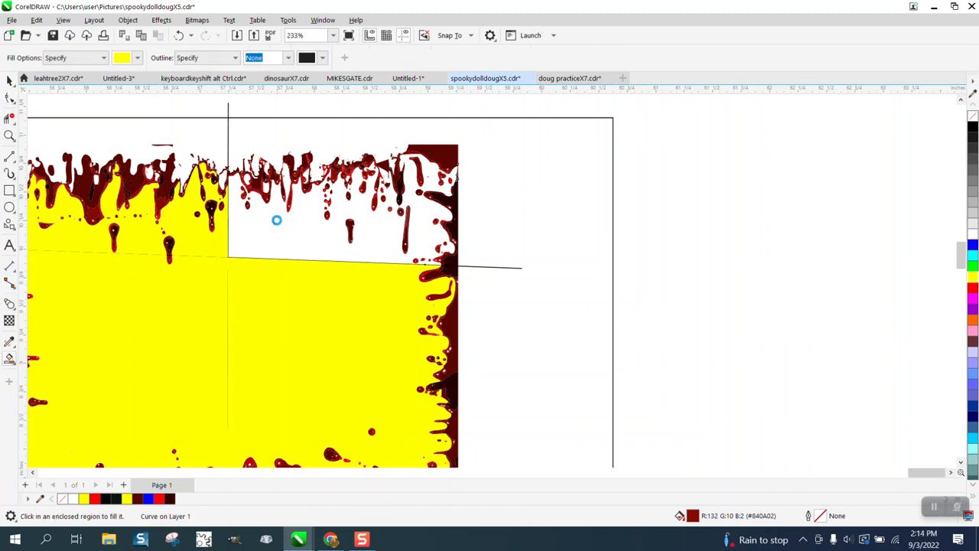
click(276, 220)
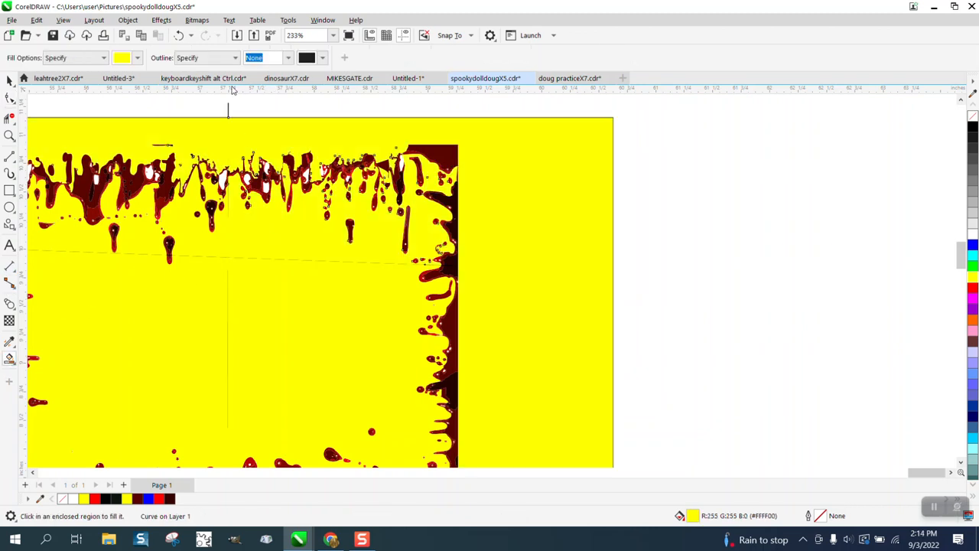
click(178, 36)
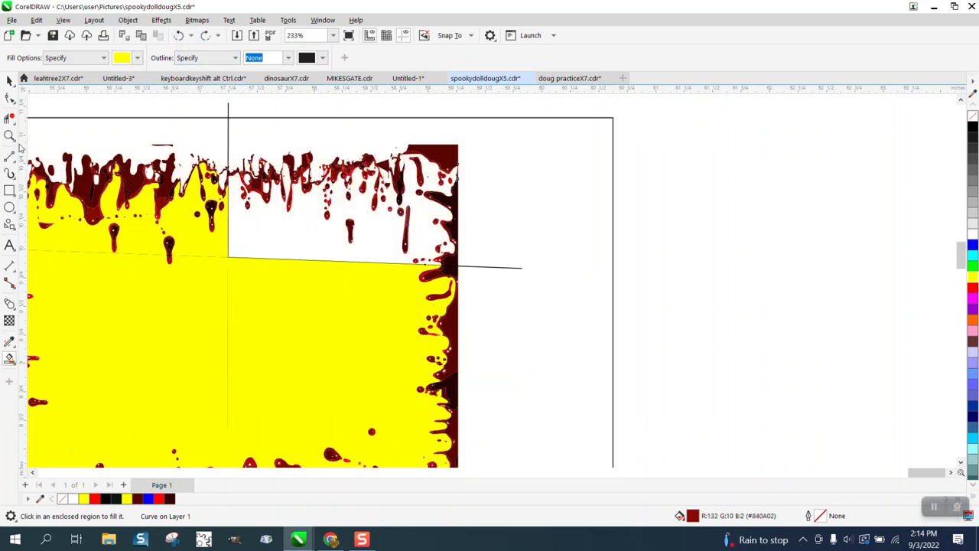
Delete the black vertical divider line crossing the upper drips
click(9, 135)
drag(233, 157, 491, 204)
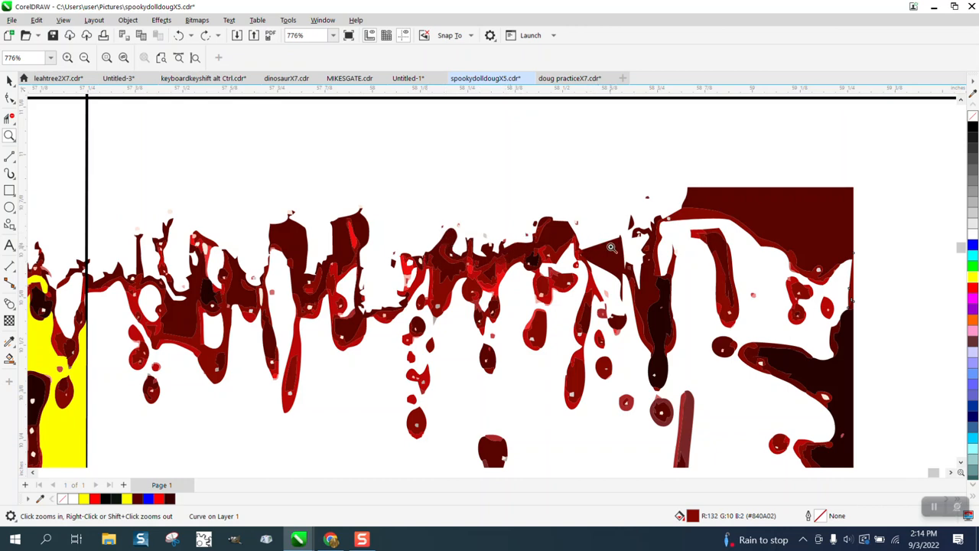
scroll(598, 202, down, 1)
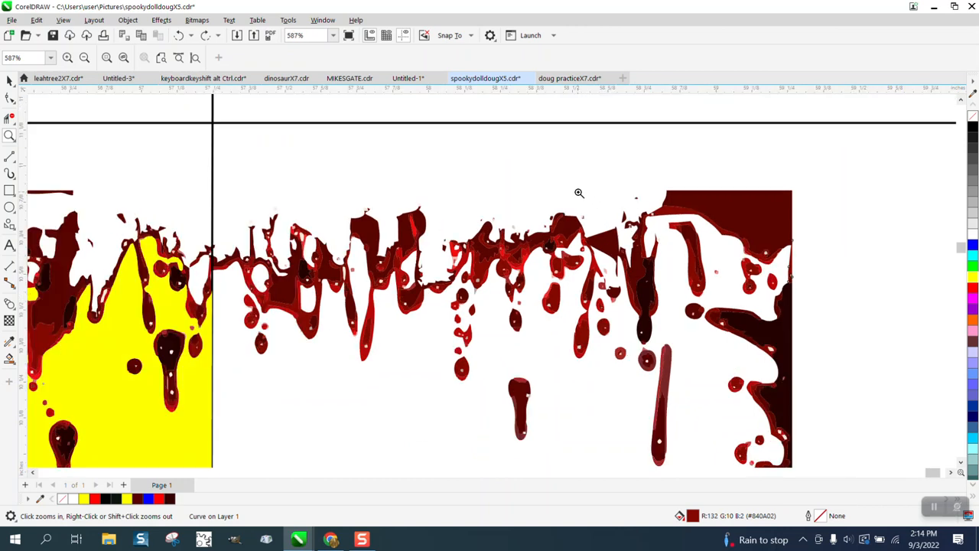
scroll(579, 193, down, 1)
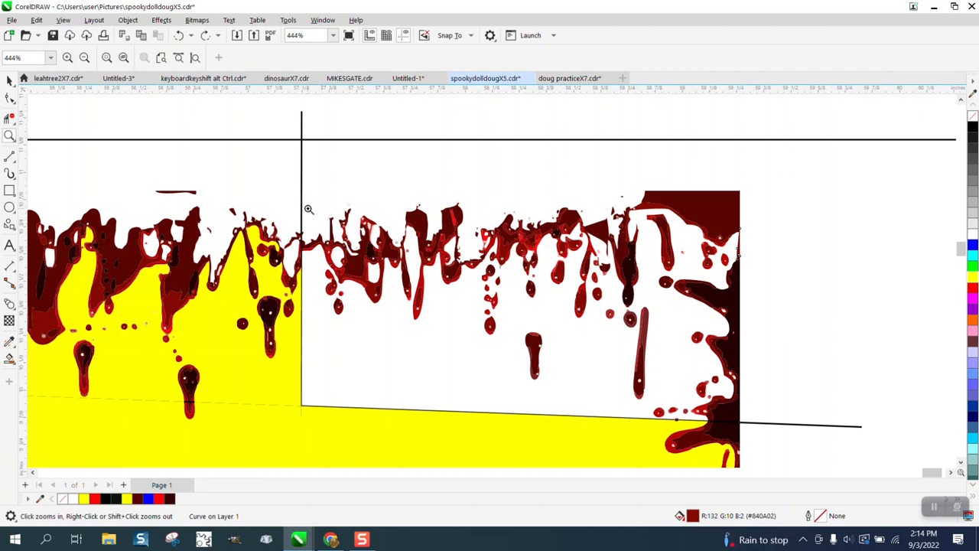
drag(308, 209, 444, 280)
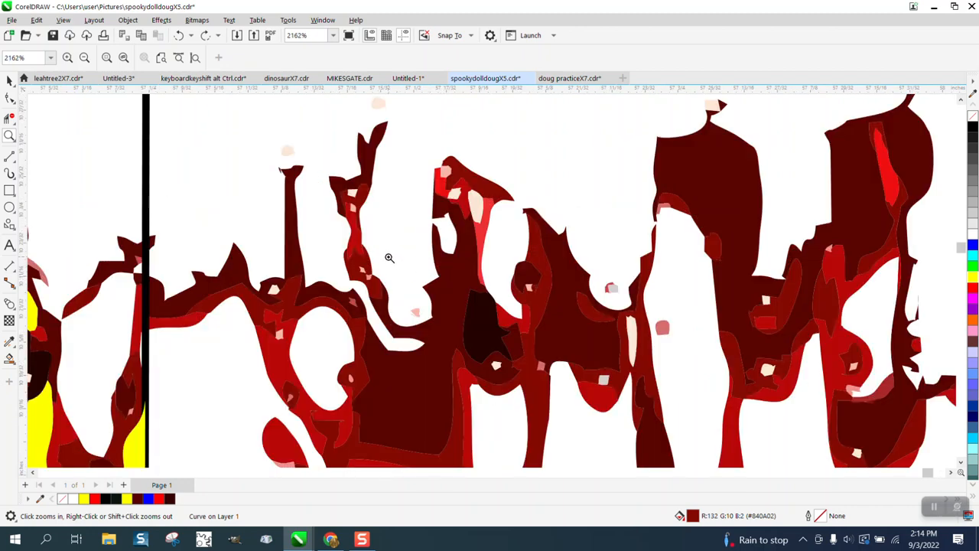
click(10, 81)
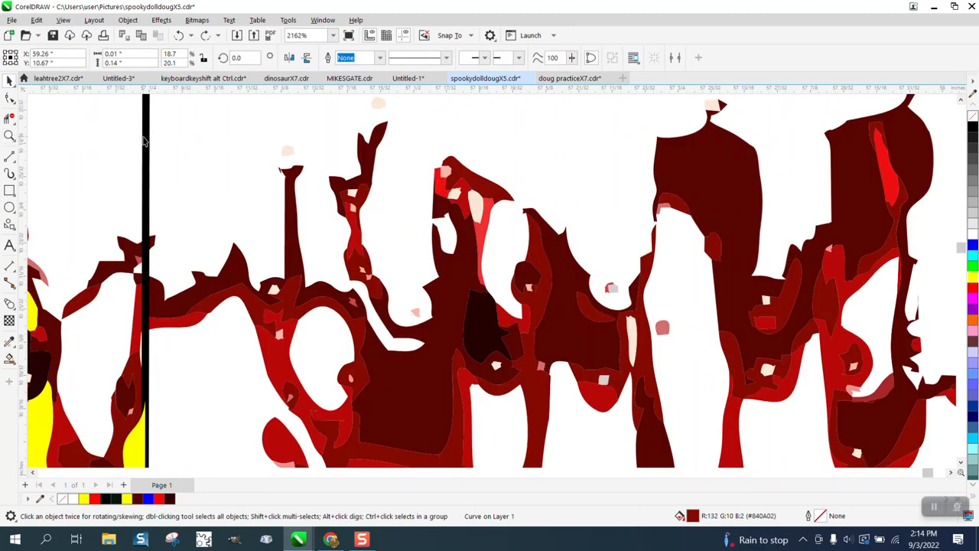
key(Delete)
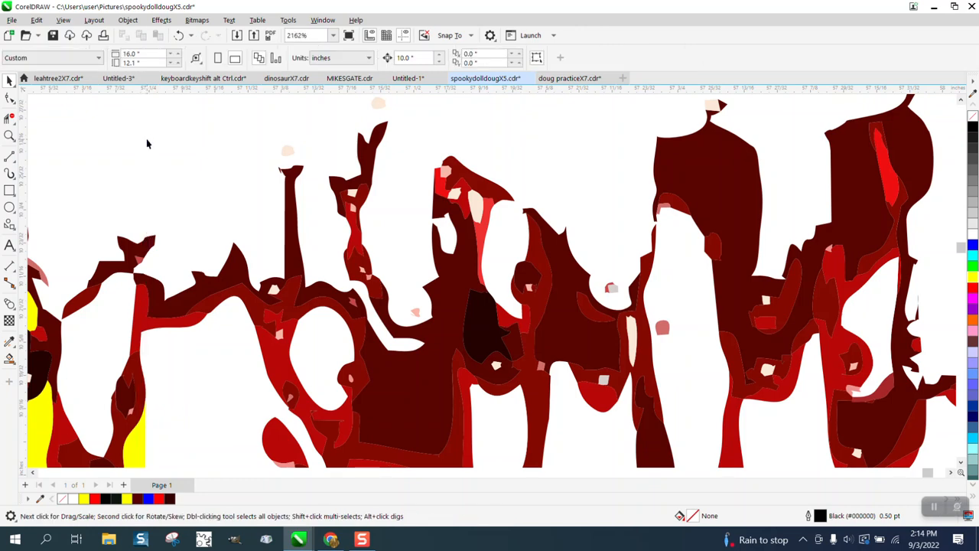
click(10, 136)
drag(103, 244, 170, 300)
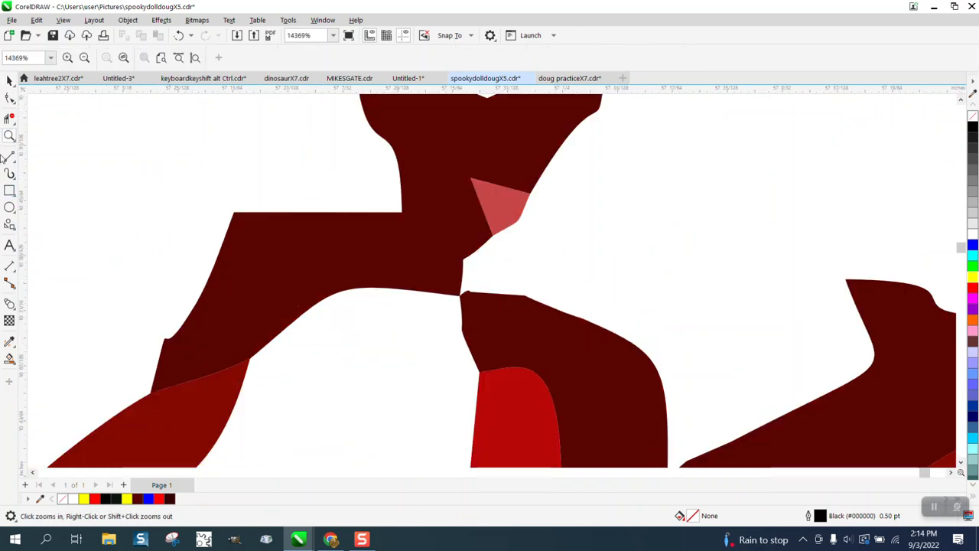
click(10, 97)
click(455, 293)
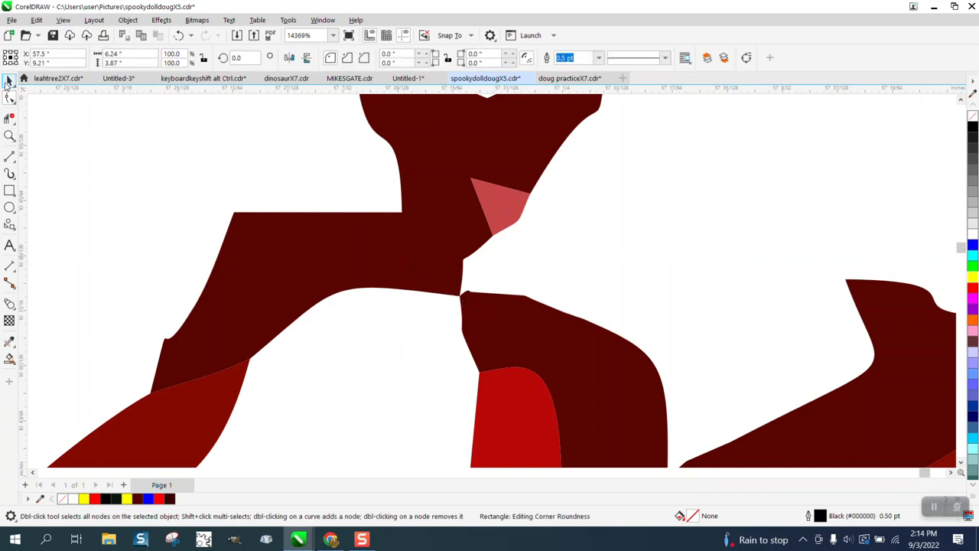
click(14, 101)
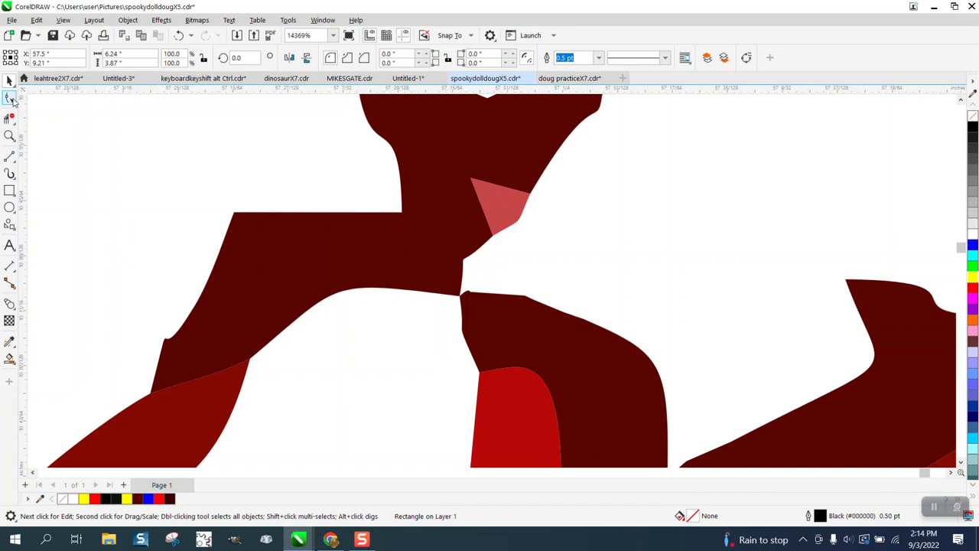
key(space)
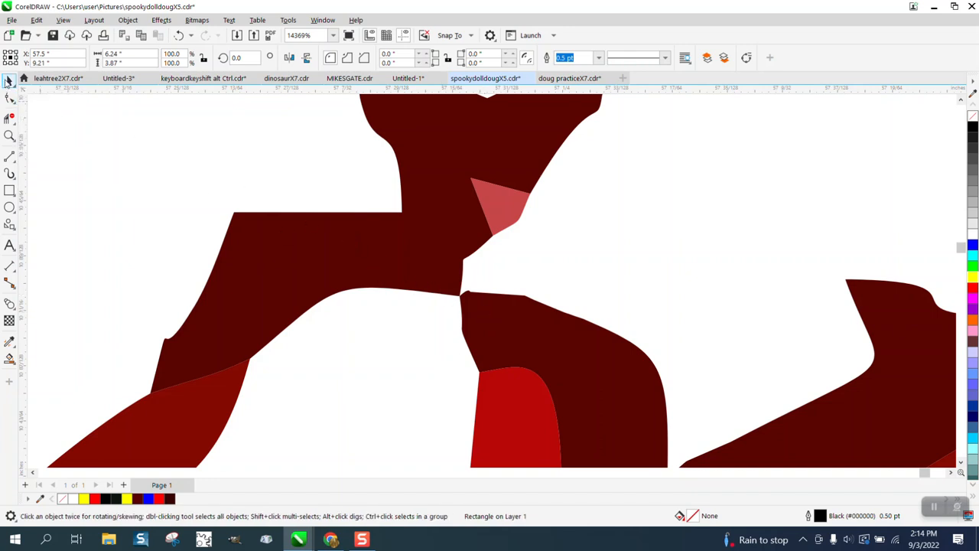
scroll(421, 190, down, 3)
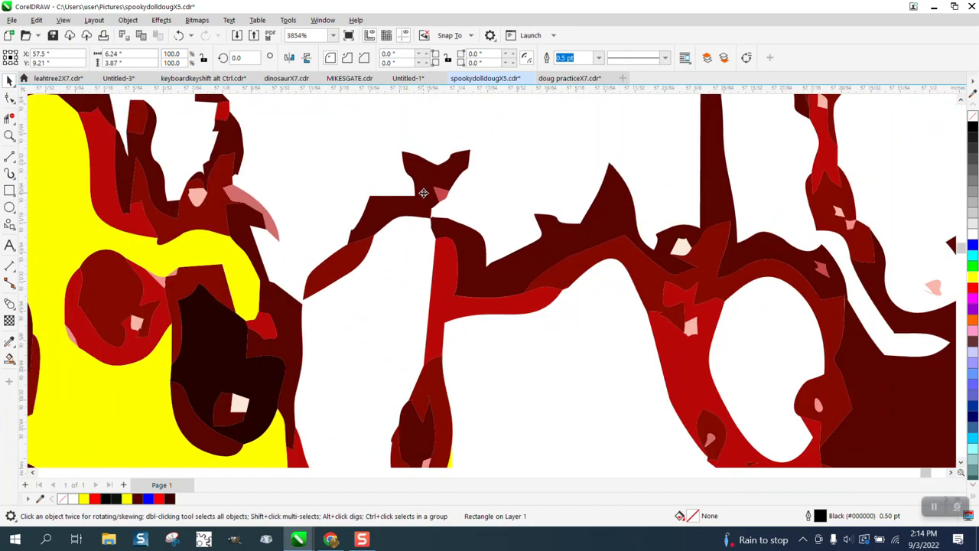
click(128, 21)
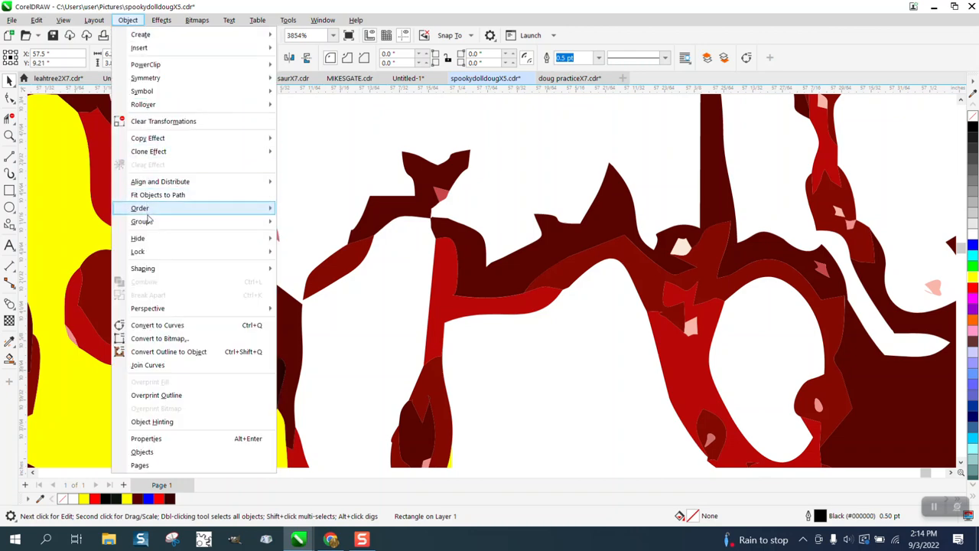
mouse_move(150, 222)
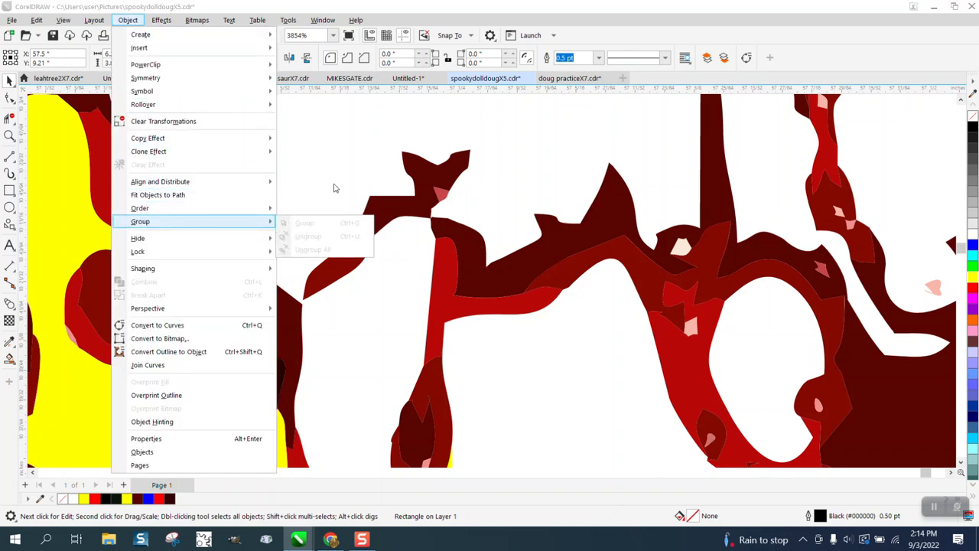
click(430, 200)
click(9, 98)
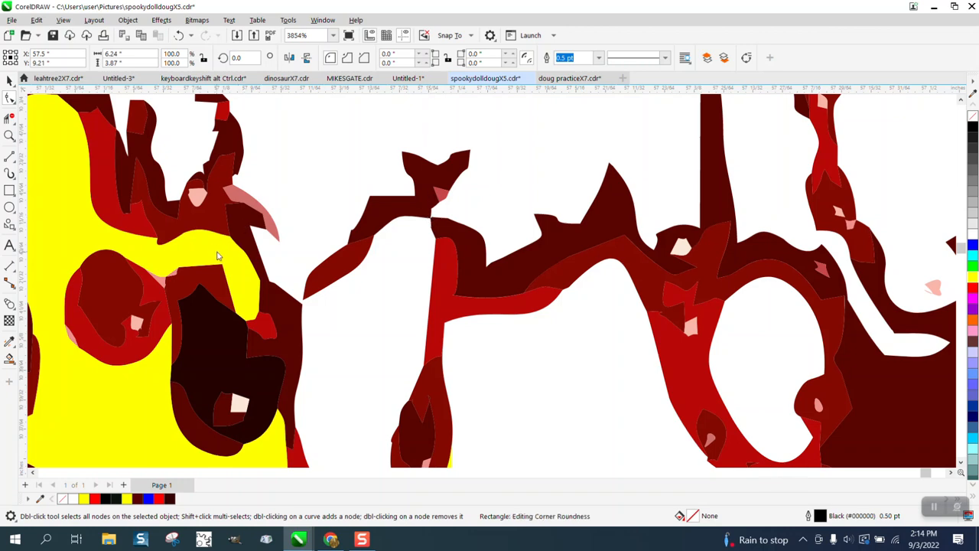
click(218, 255)
click(261, 216)
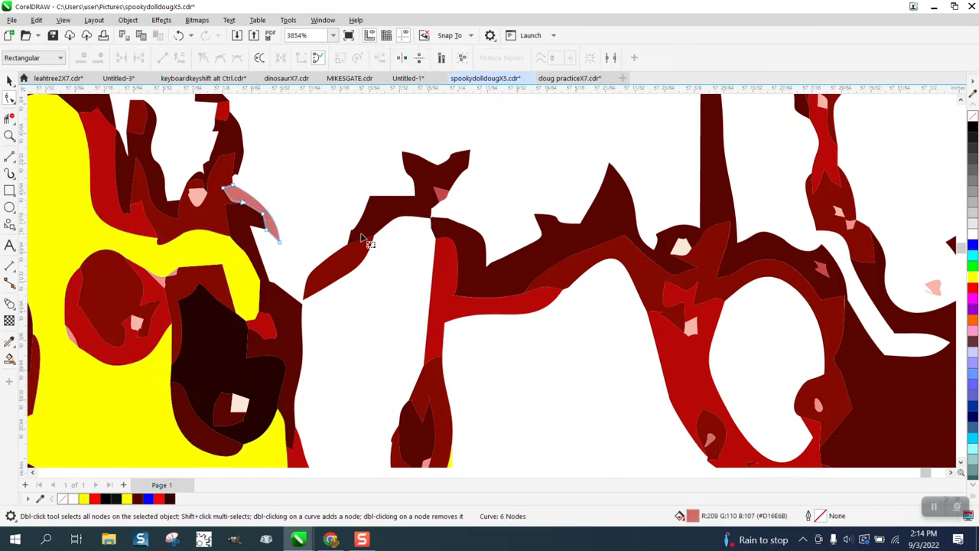
click(368, 241)
click(357, 264)
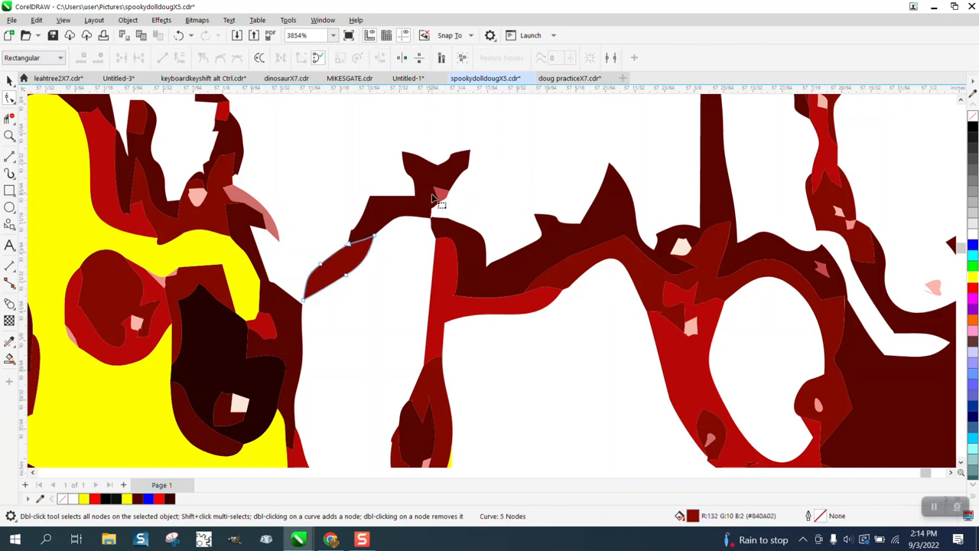
Delete the large outlined rectangle surrounding the blood border
click(628, 251)
scroll(498, 240, down, 2)
scroll(494, 242, down, 6)
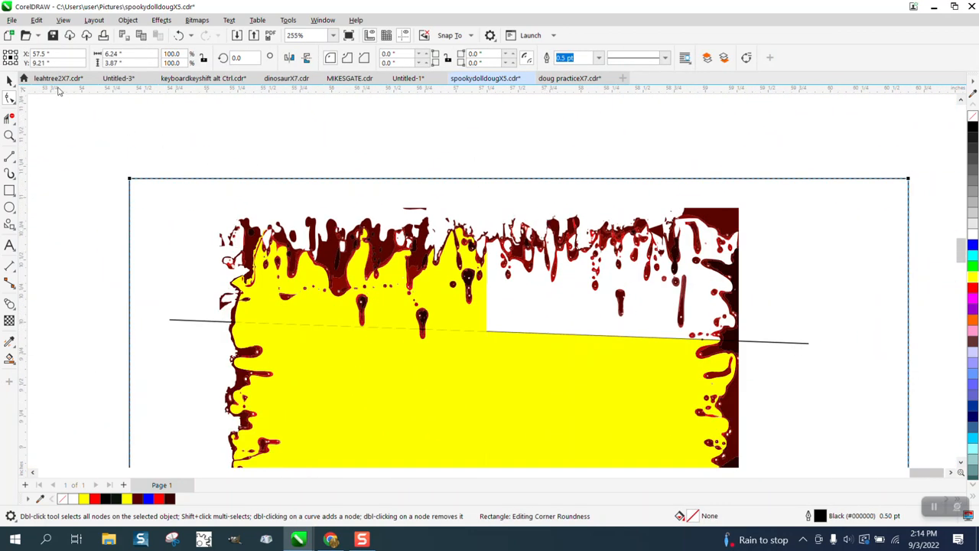
click(9, 80)
key(Delete)
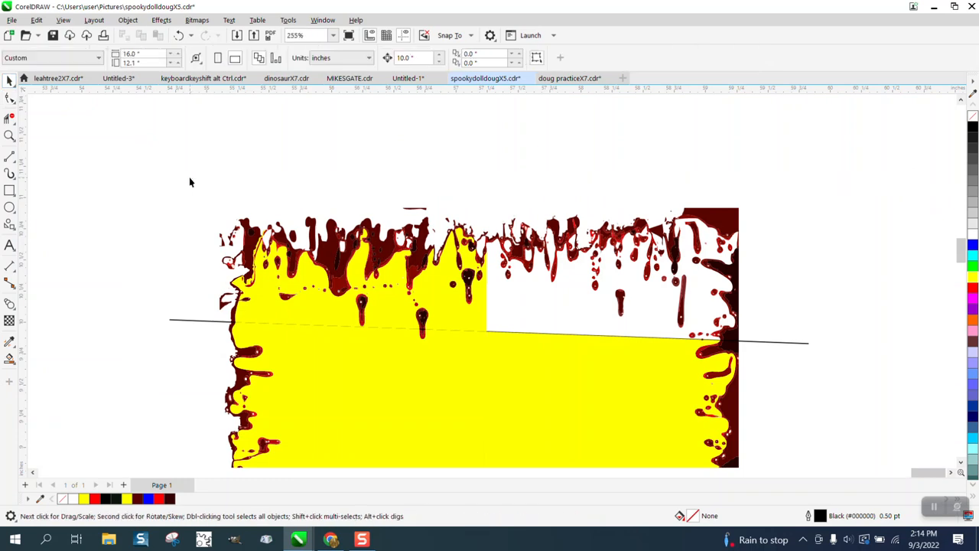
Pull the top node of the red curve below the tall dark drip's thin left tip upward to bridge the gap
click(9, 136)
drag(493, 205, 667, 306)
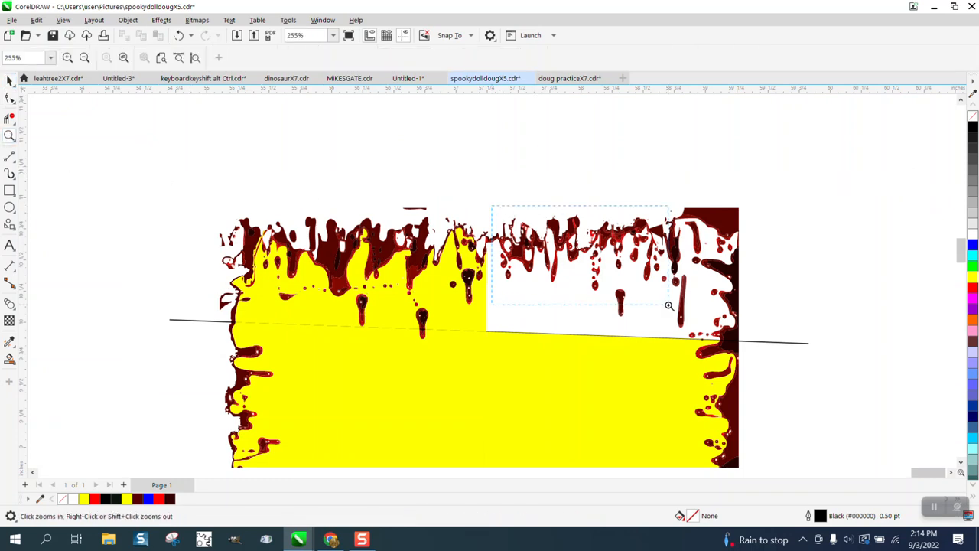
click(9, 98)
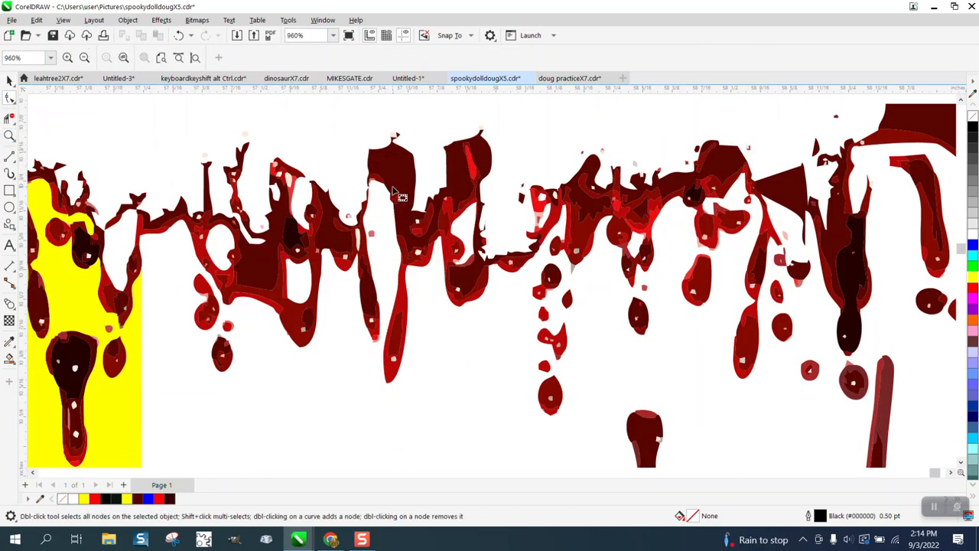
click(396, 195)
click(9, 135)
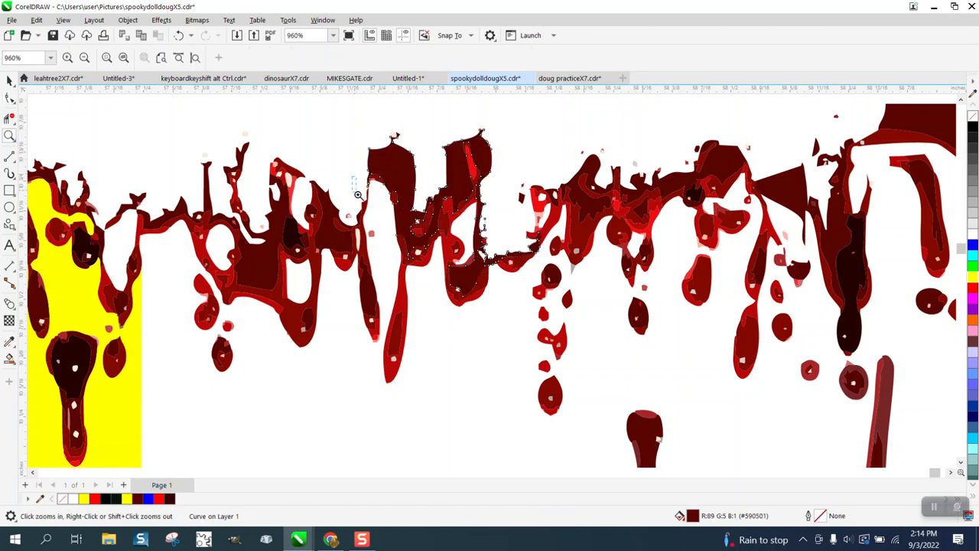
drag(358, 195, 415, 214)
click(9, 99)
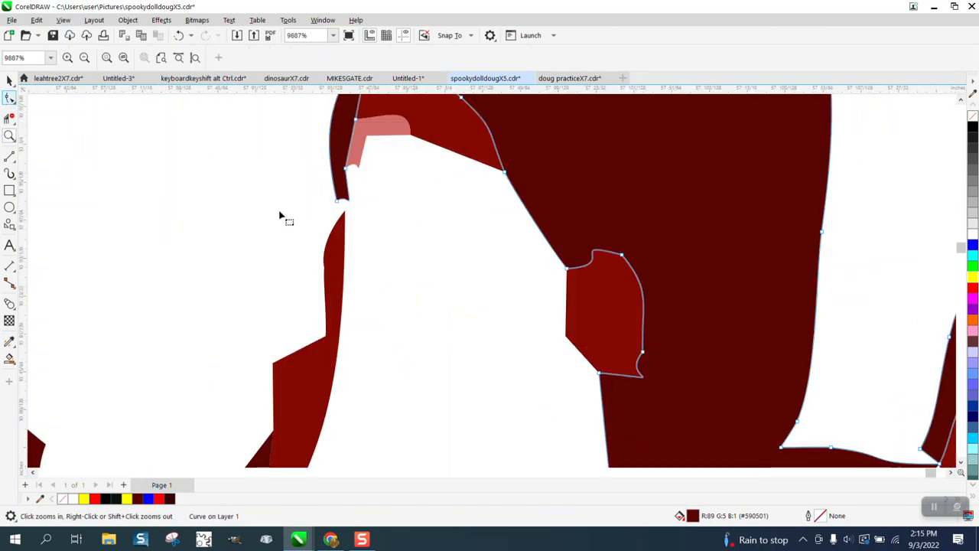
click(339, 243)
mouse_move(345, 215)
mouse_down()
mouse_move(349, 175)
mouse_move(345, 213)
mouse_up()
Draw a new rectangle enclosing the whole blood border and both ends of the slanted divider line
scroll(340, 218, down, 4)
scroll(331, 223, down, 6)
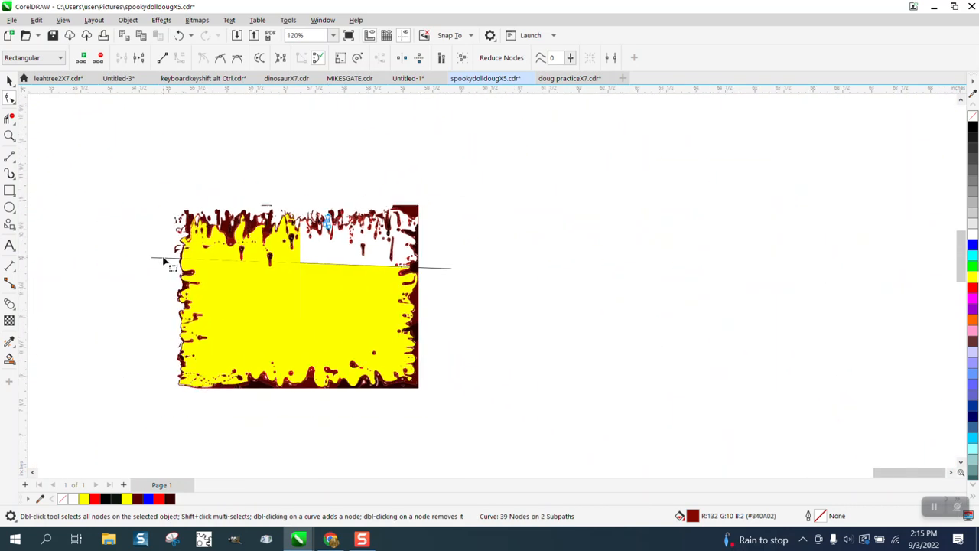
click(163, 259)
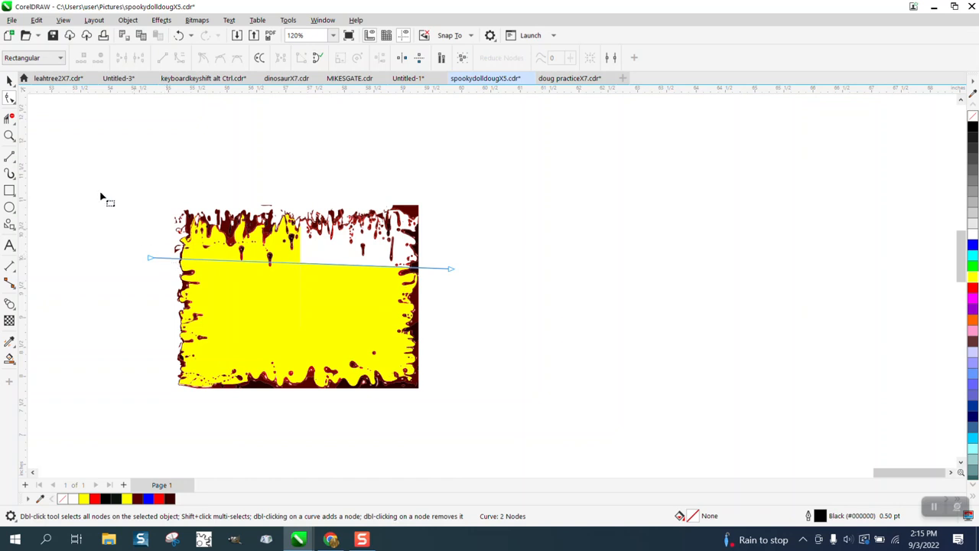
click(10, 191)
drag(148, 182, 476, 410)
Smart-fill the remaining open upper-right area inside the blood border with yellow
click(10, 358)
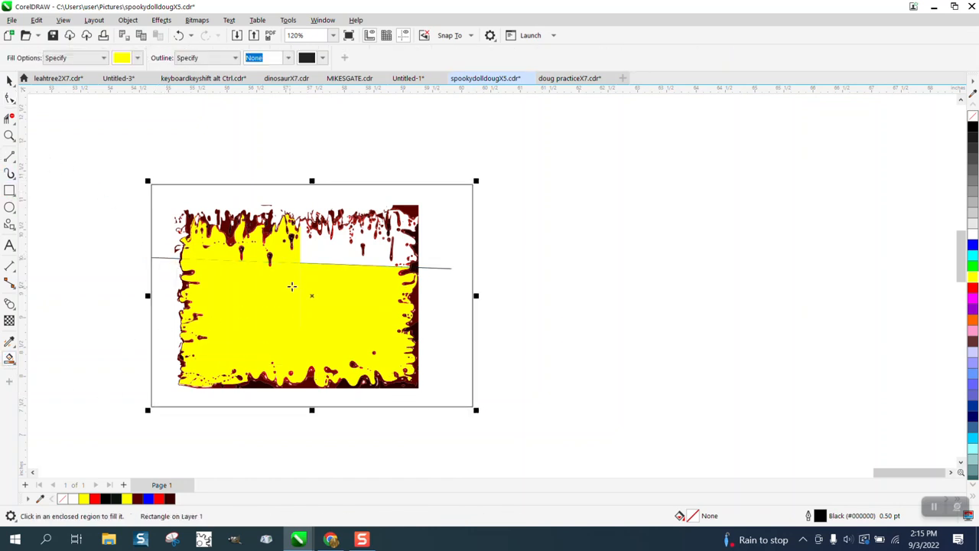
click(335, 253)
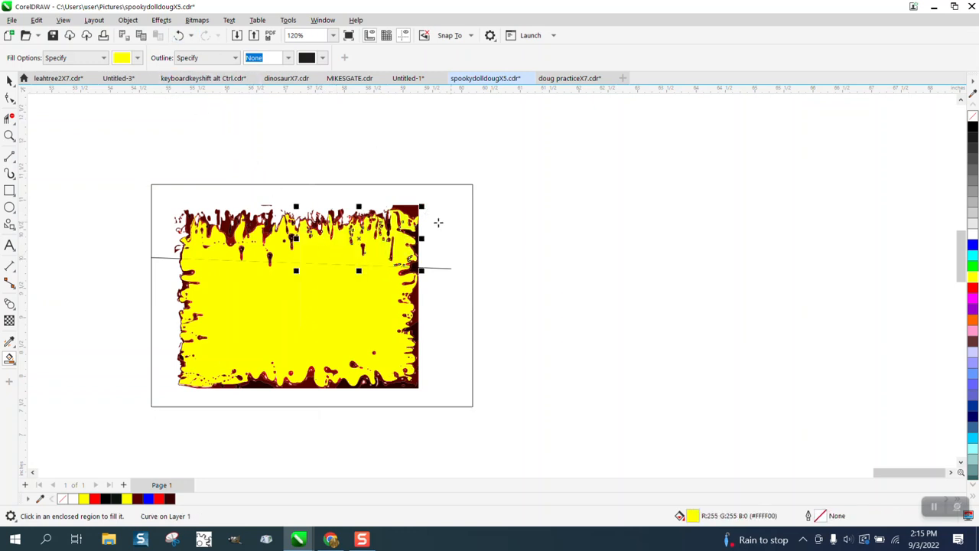
Delete the slanted divider line and the rectangle enclosing the blood border
click(10, 81)
click(161, 258)
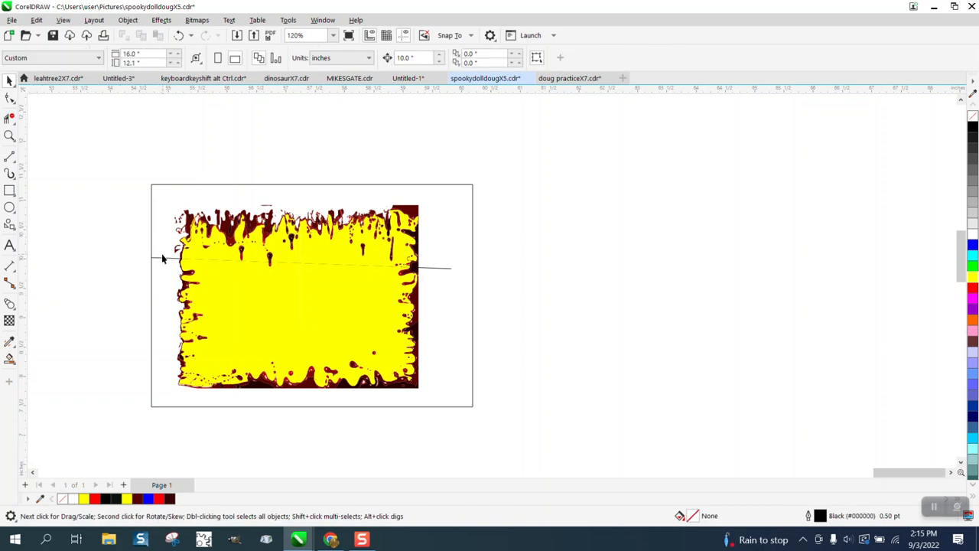
click(165, 258)
key(Delete)
click(290, 290)
key(Delete)
Delete all the yellow test fills inside the blood border
click(292, 292)
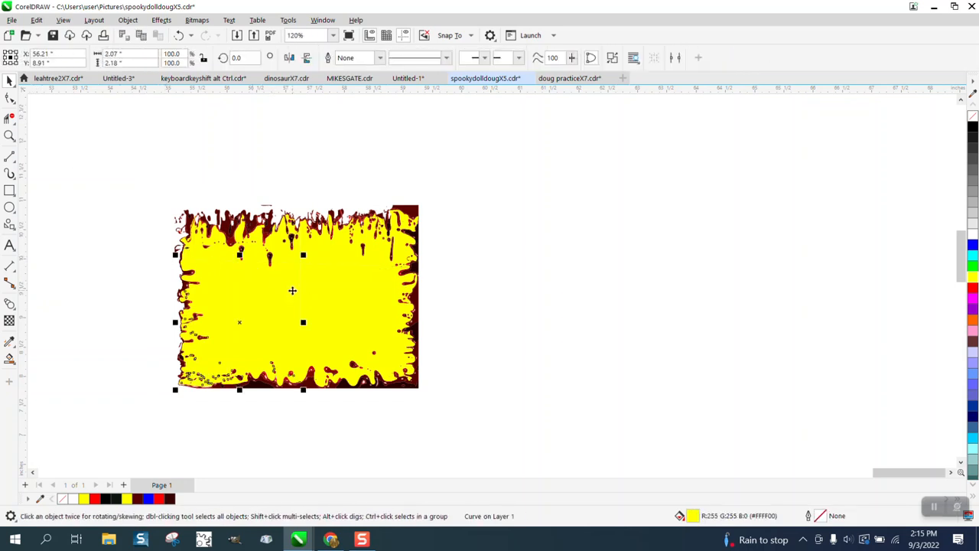
key(Delete)
click(323, 292)
key(Delete)
click(310, 259)
key(Delete)
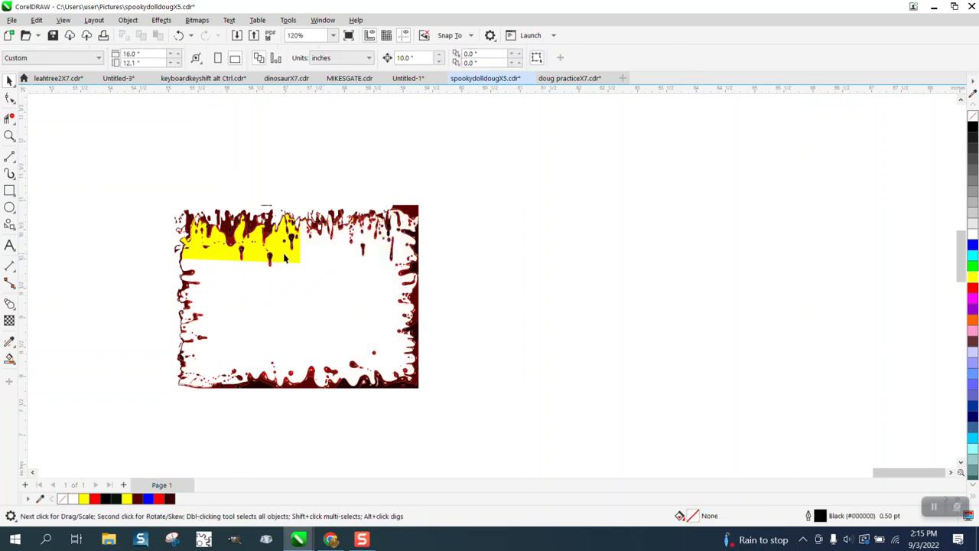
click(284, 260)
key(Delete)
Draw a new rectangle around the traced blood border and smart-fill the border's whole interior with yellow
click(9, 191)
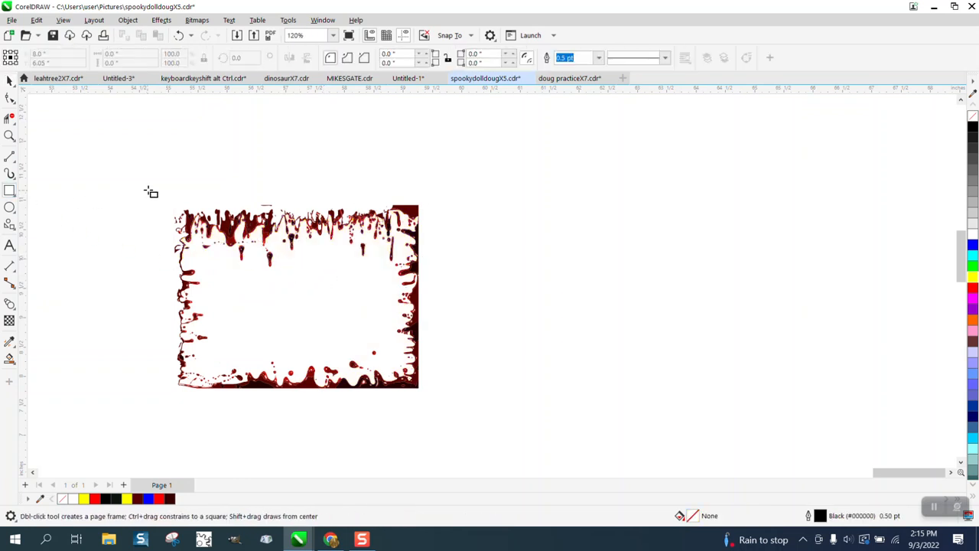
drag(147, 186, 475, 399)
click(9, 358)
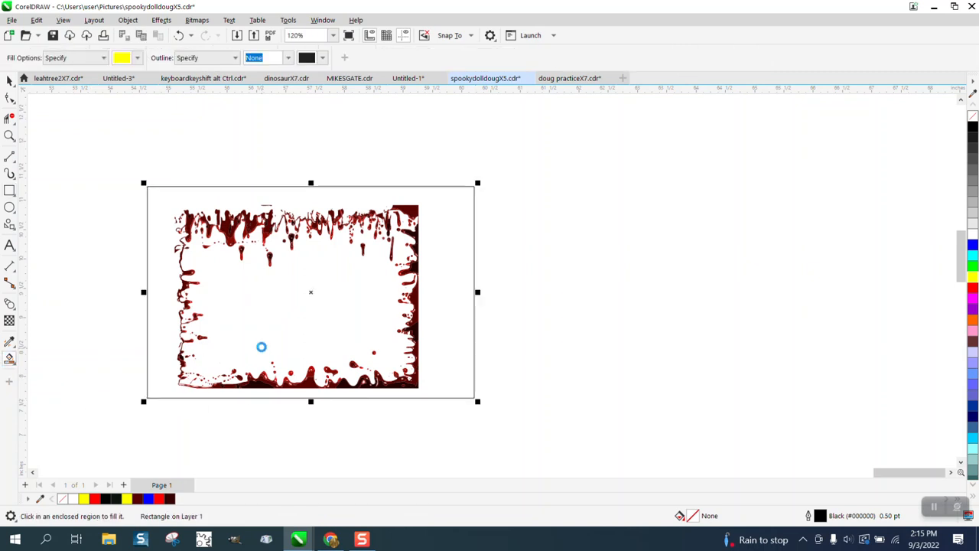
click(261, 345)
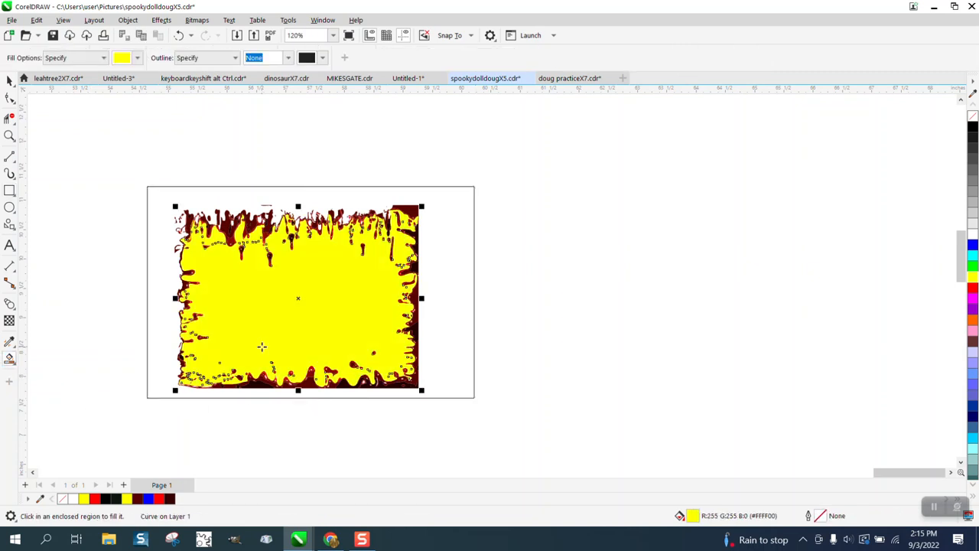
Move the yellow interior shape 10 inches to the right, clear of the traced border
key(shift+Right)
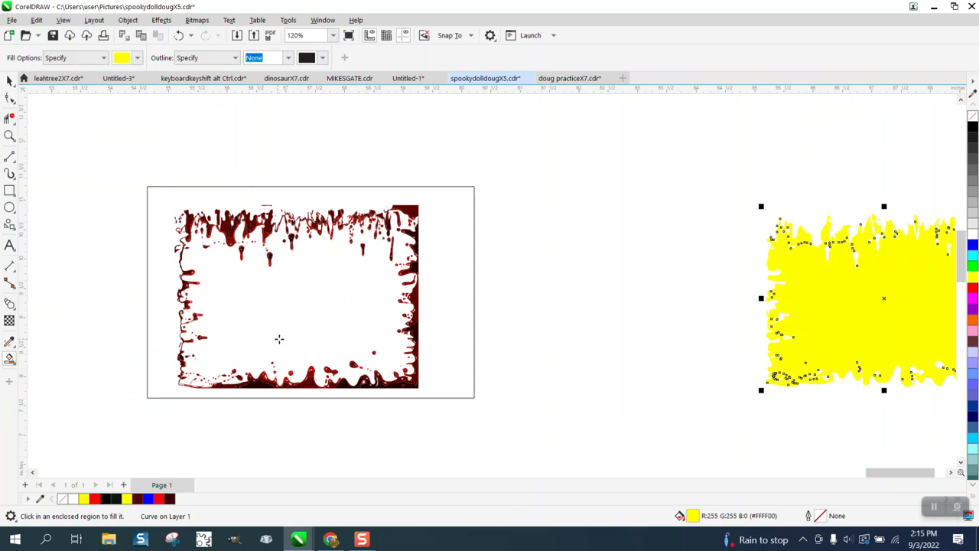
click(12, 85)
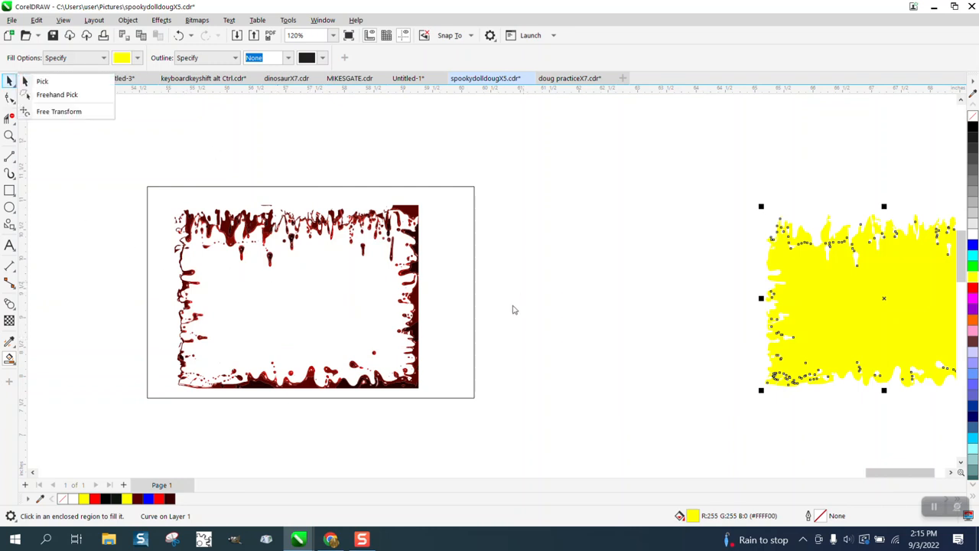
click(42, 81)
Draw a rectangle of about 4.16 by 3.12 inches along the outer edge of the original blood border bitmap
scroll(459, 298, down, 4)
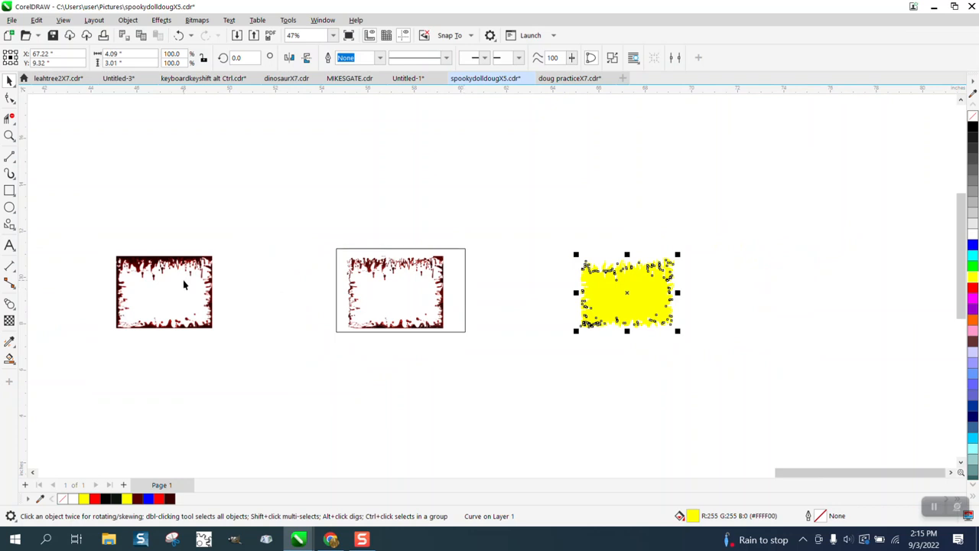
click(9, 136)
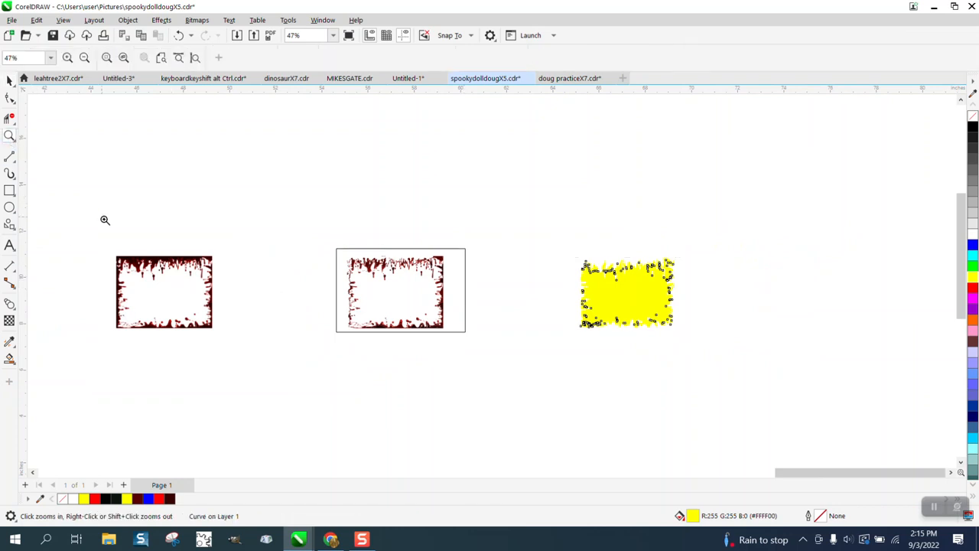
drag(101, 223, 299, 350)
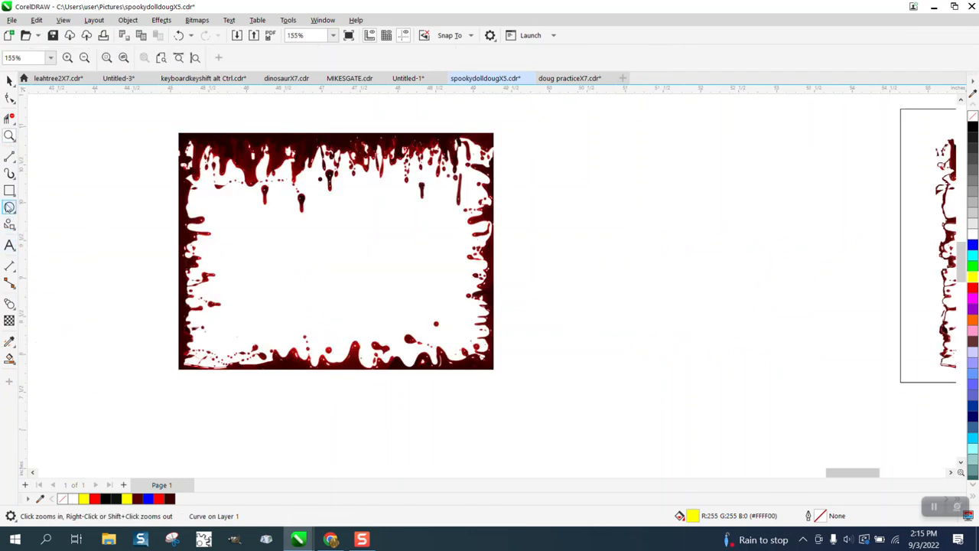
click(9, 191)
drag(180, 135, 494, 371)
Move the new rectangle 20 inches to the right so it frames the yellow shape
scroll(120, 381, down, 2)
scroll(60, 380, down, 2)
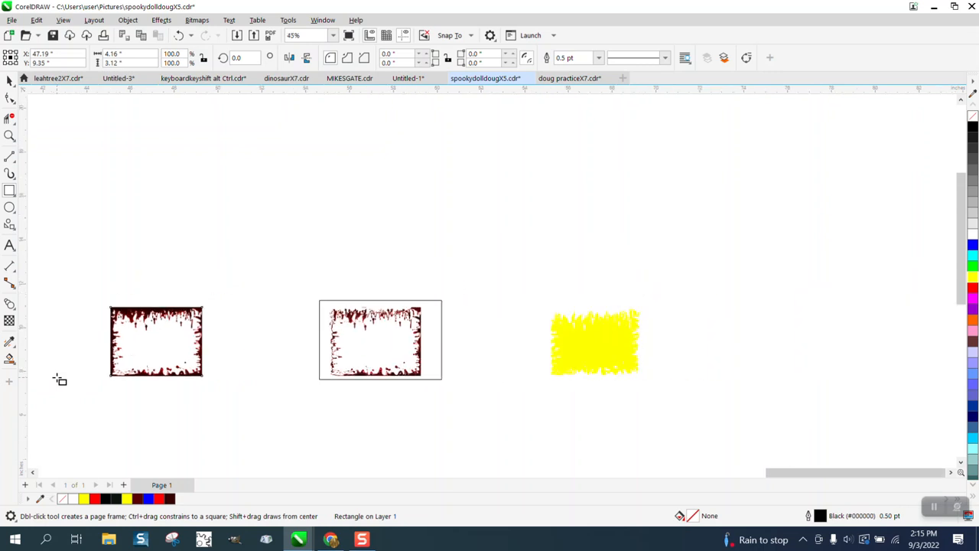
key(Tab)
key(Tab)
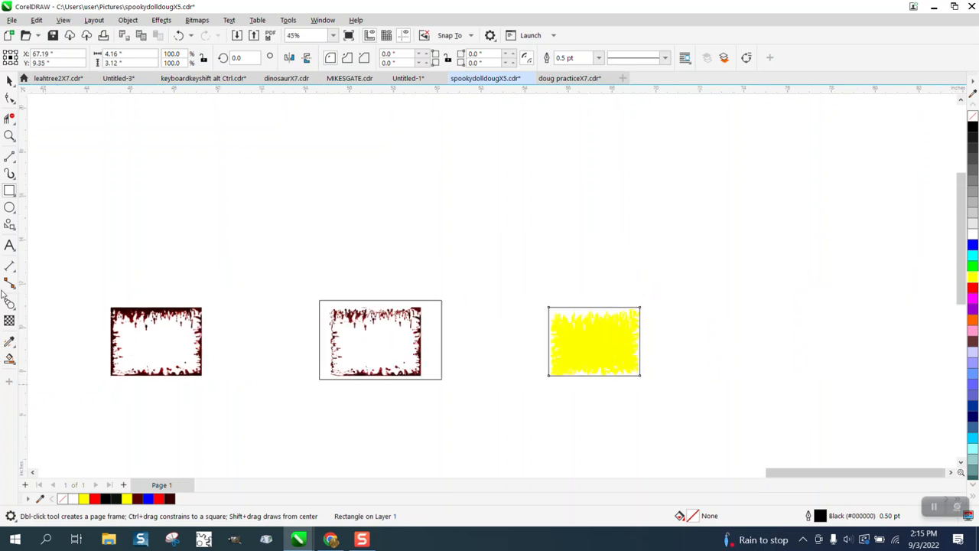
Nudge the framing rectangle aside, give the yellow shape no fill and a black outline, and return the rectangle around it
click(9, 80)
click(536, 344)
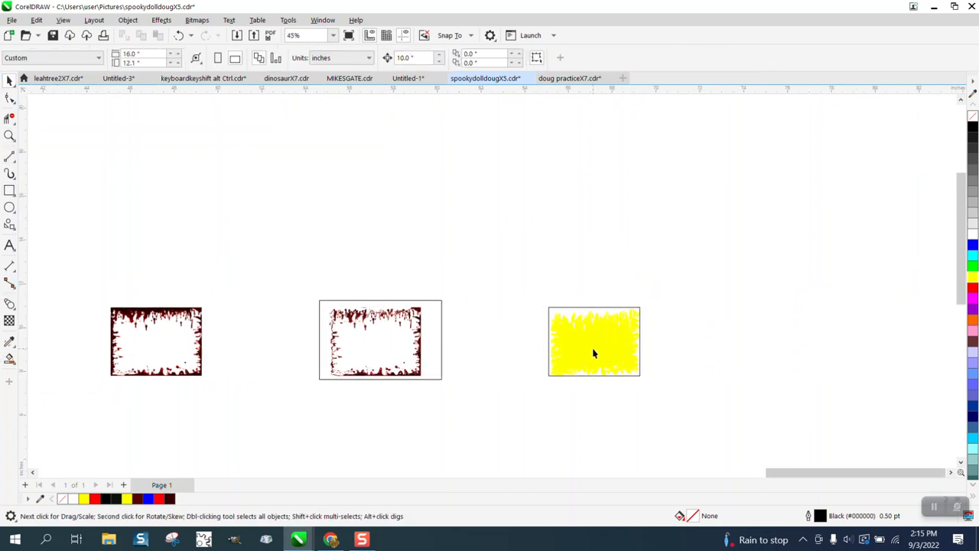
click(593, 353)
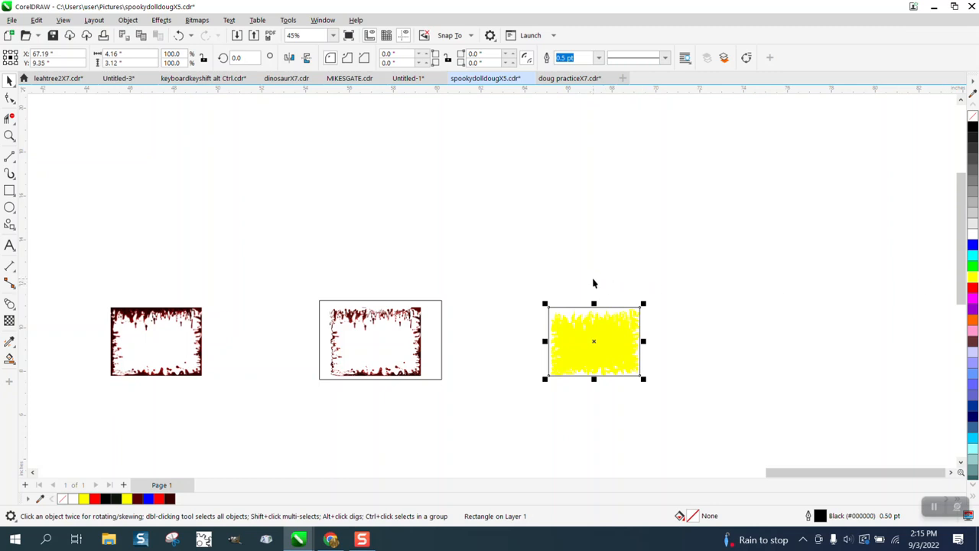
key(Right)
click(620, 327)
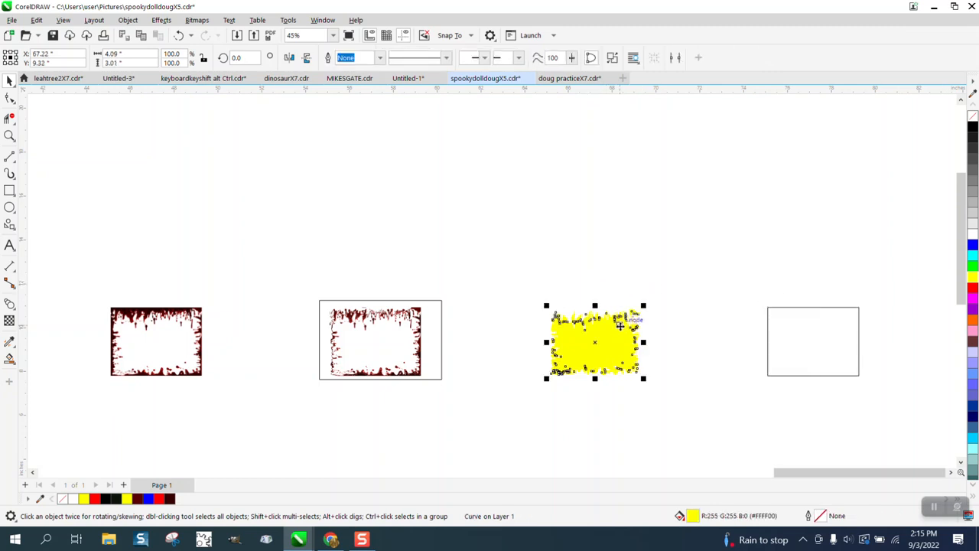
click(973, 116)
right_click(972, 127)
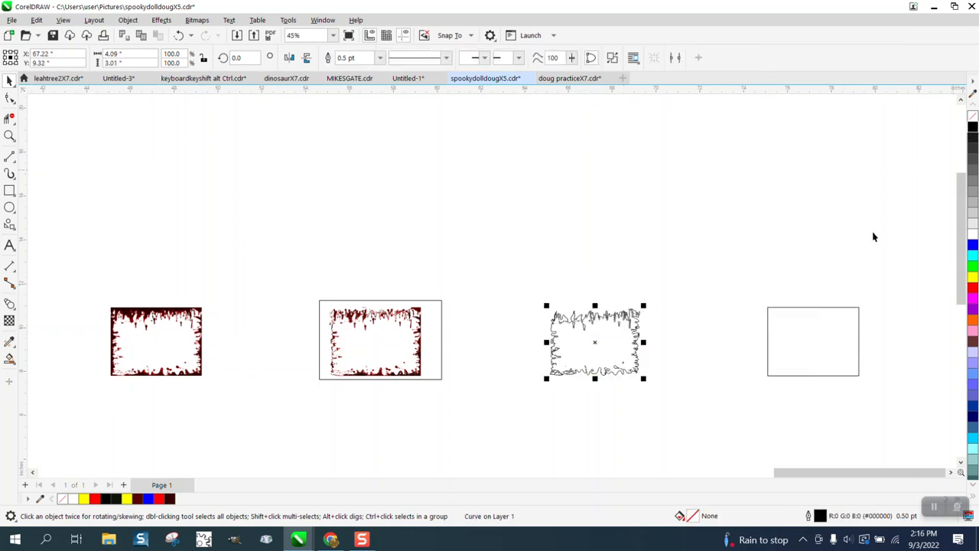
click(824, 327)
key(Left)
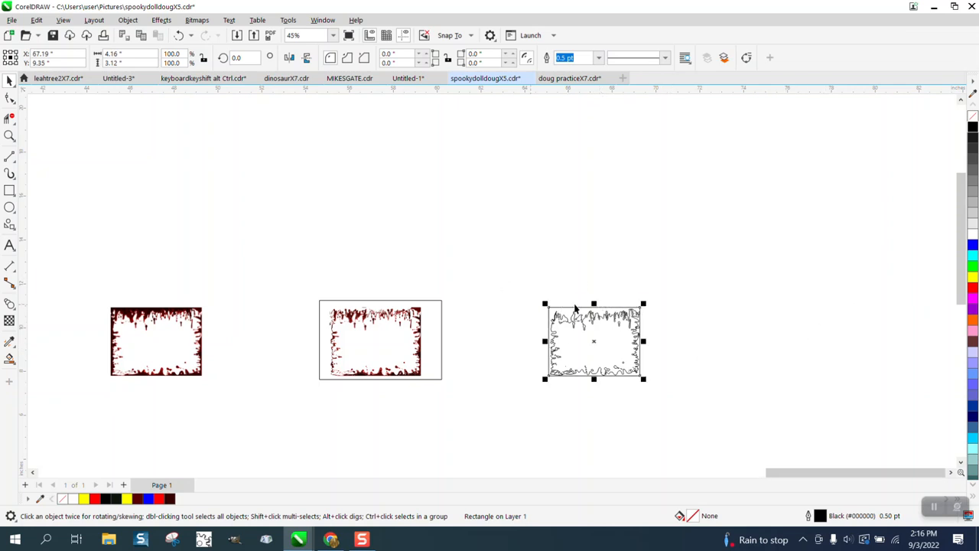
Move the original blood border bitmap beside the outlined shape, just above and to its right
click(176, 313)
key(Right)
key(Right)
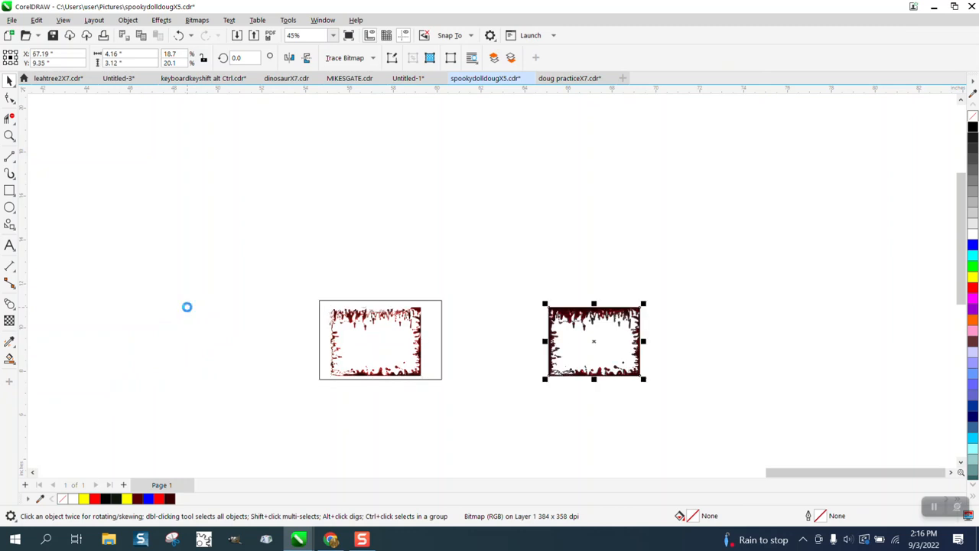
key(Right)
drag(814, 336, 659, 263)
Sample the bitmap's dark red as the Smart Fill colour and fill the frame between the rectangle and the splatter outline
click(10, 135)
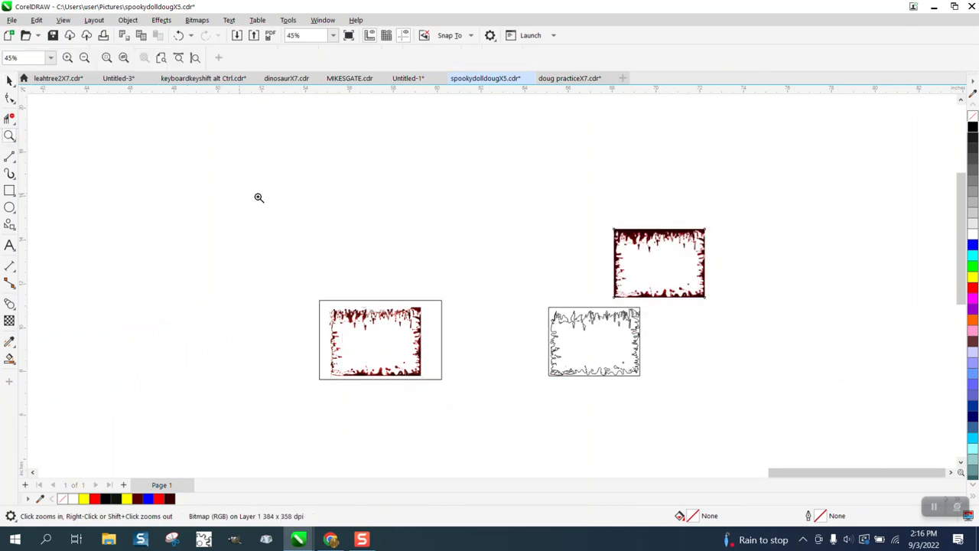
drag(510, 225, 807, 426)
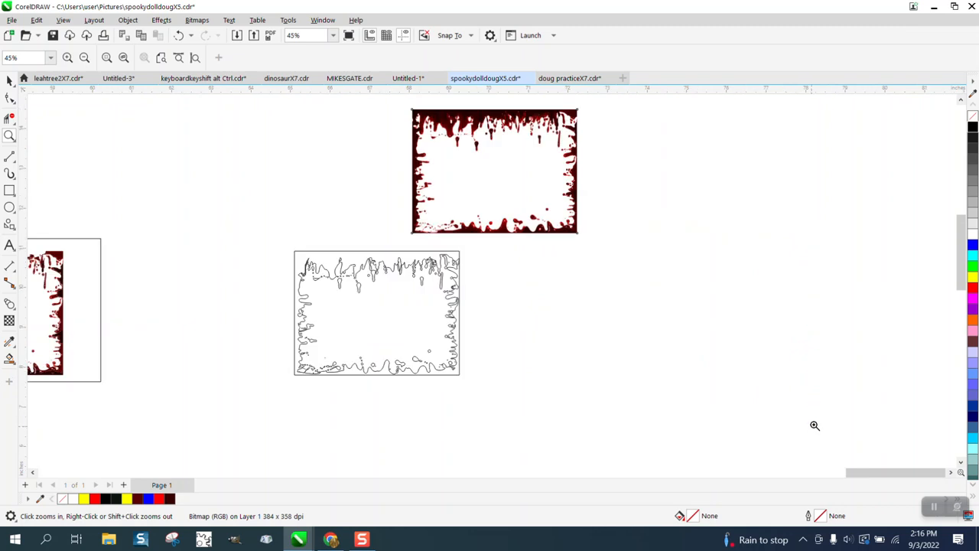
click(10, 358)
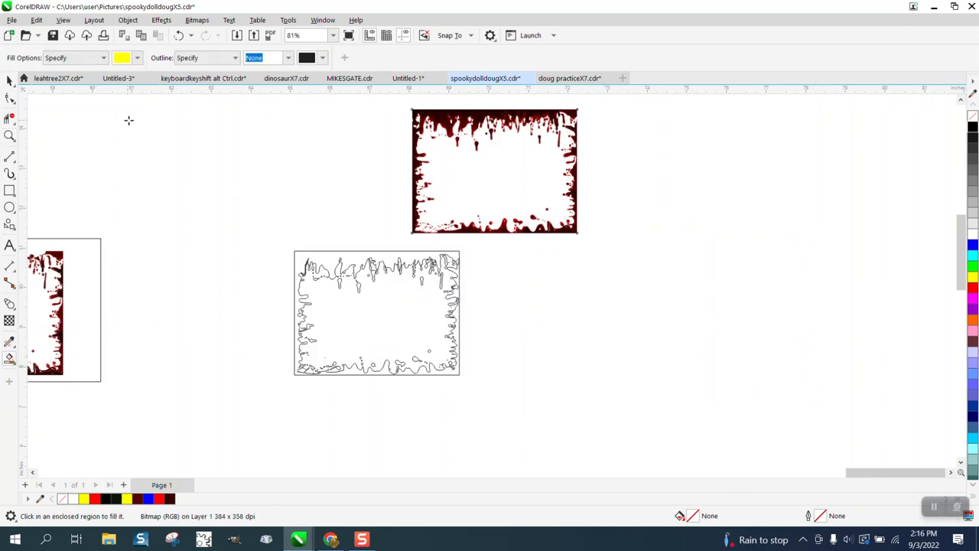
click(137, 58)
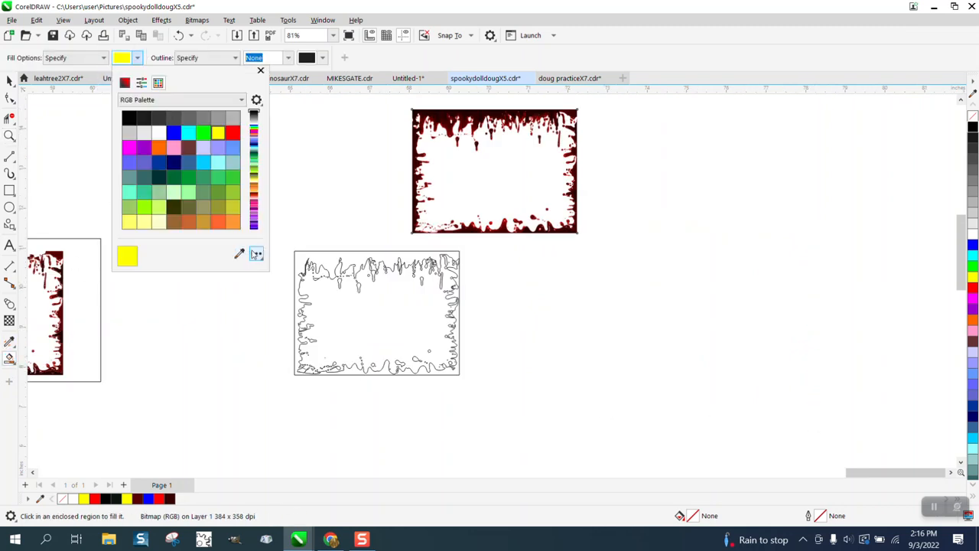
click(239, 254)
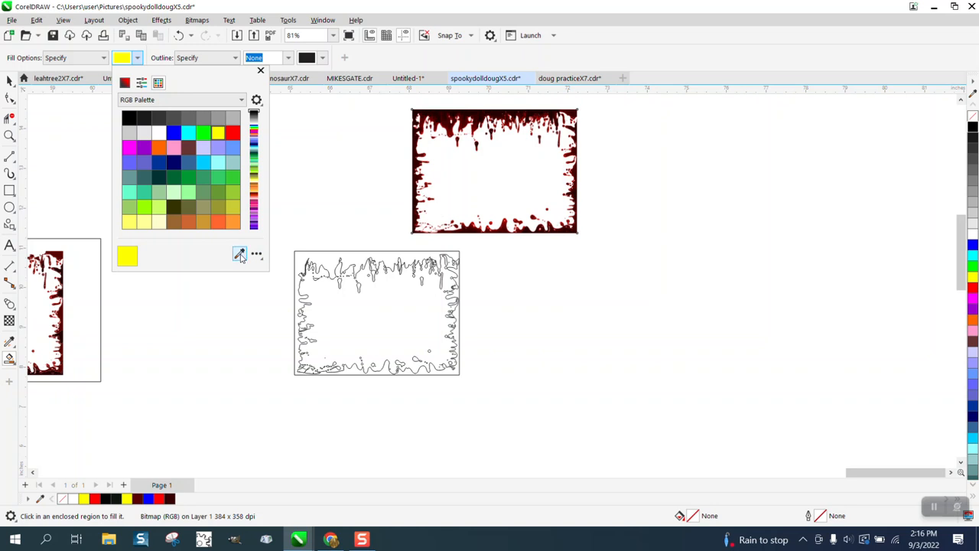
click(444, 119)
click(412, 259)
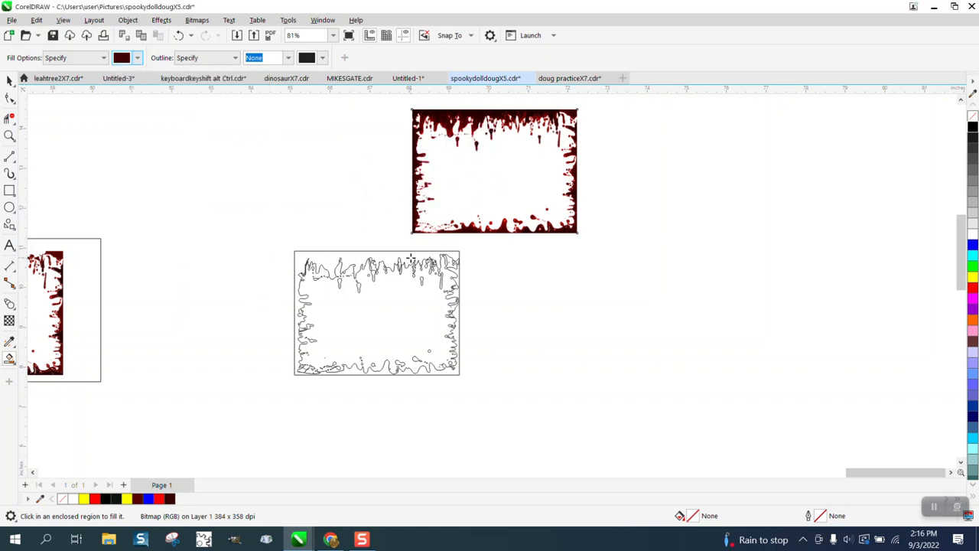
click(410, 259)
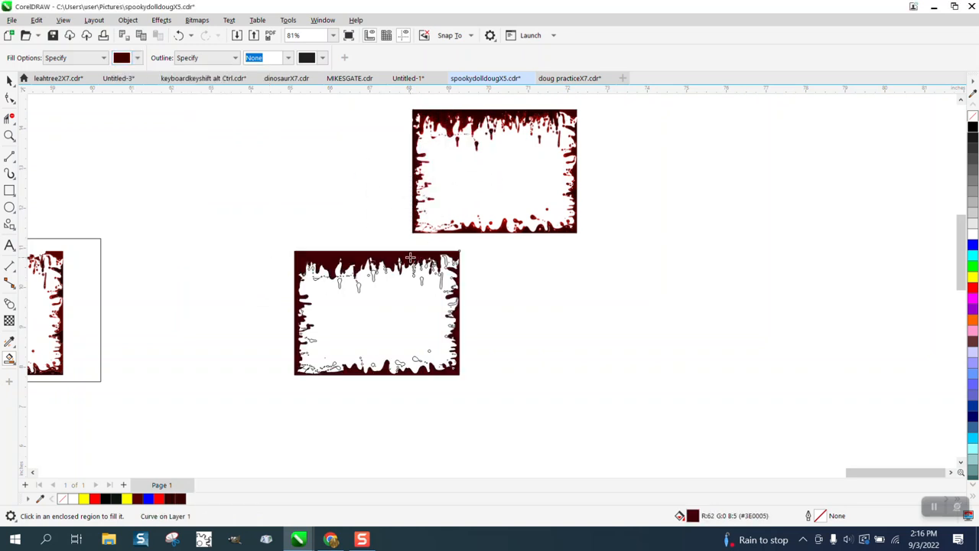
Tint the filled splatter frame with red in small increments until its colour is #800005
click(9, 135)
drag(289, 240, 484, 298)
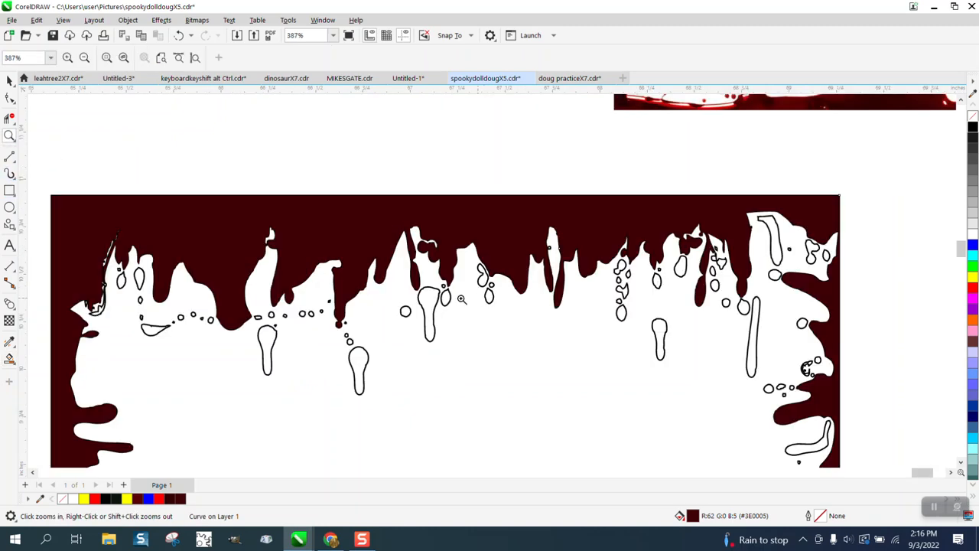
scroll(337, 286, down, 3)
scroll(138, 195, down, 2)
click(9, 79)
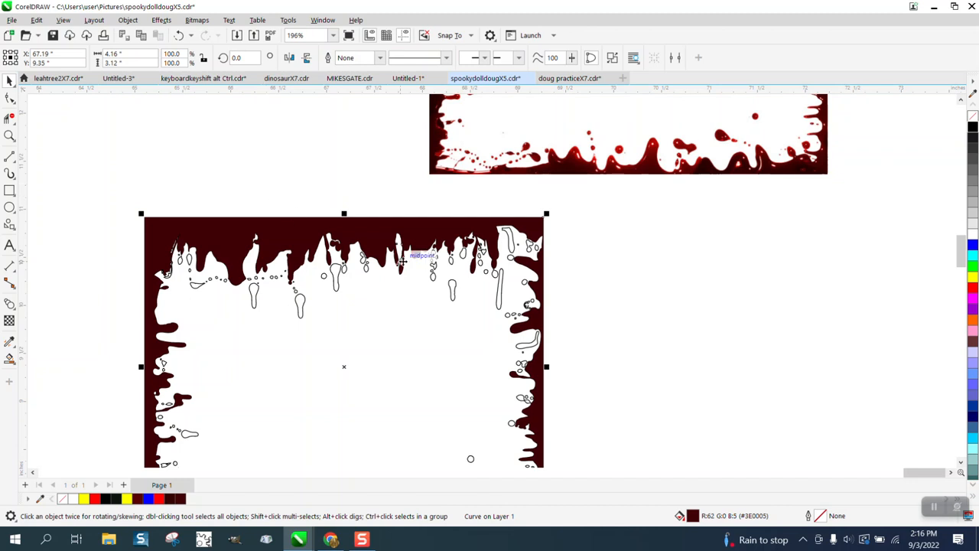
ctrl+click(972, 287)
ctrl+click(972, 287)
ctrl+click(972, 288)
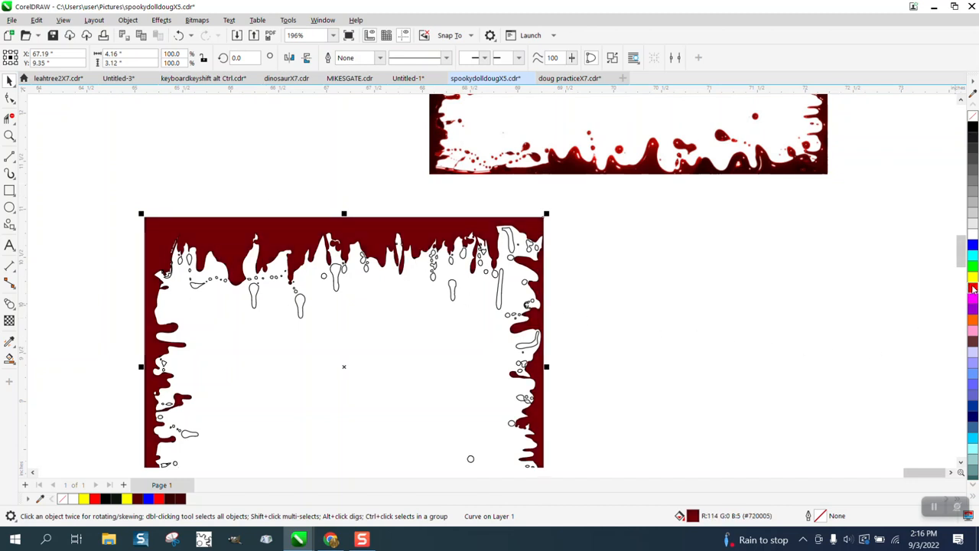
ctrl+click(973, 288)
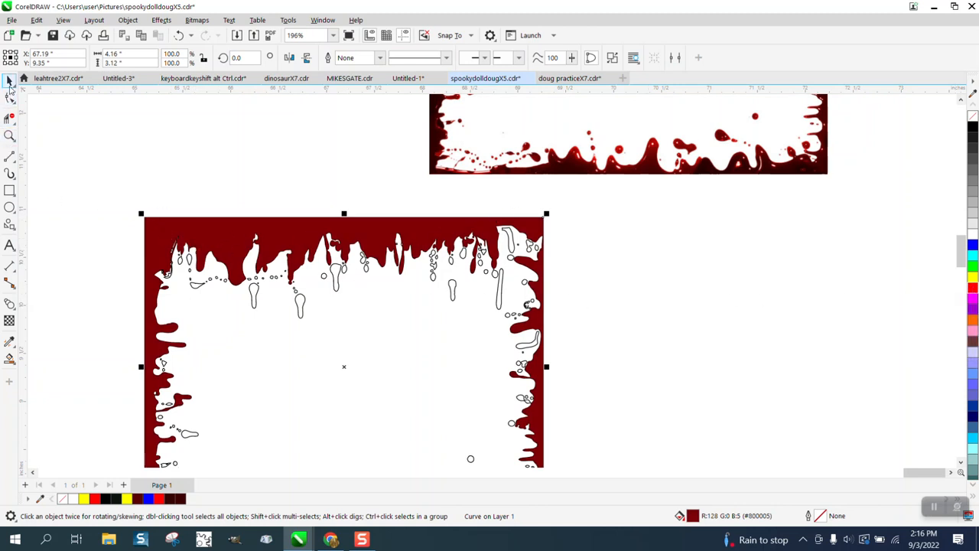
Sample the filled frame's dark red as the new Smart Fill colour
click(9, 358)
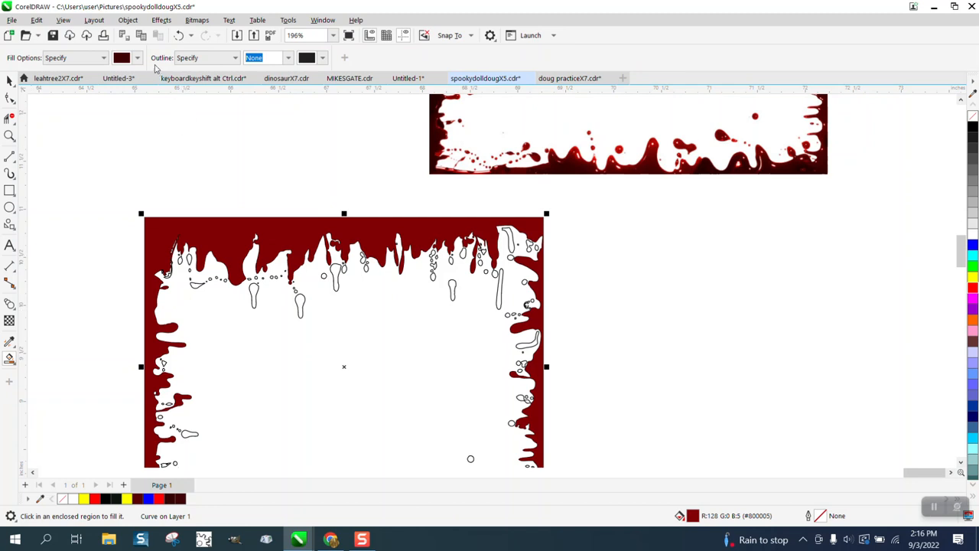
click(138, 57)
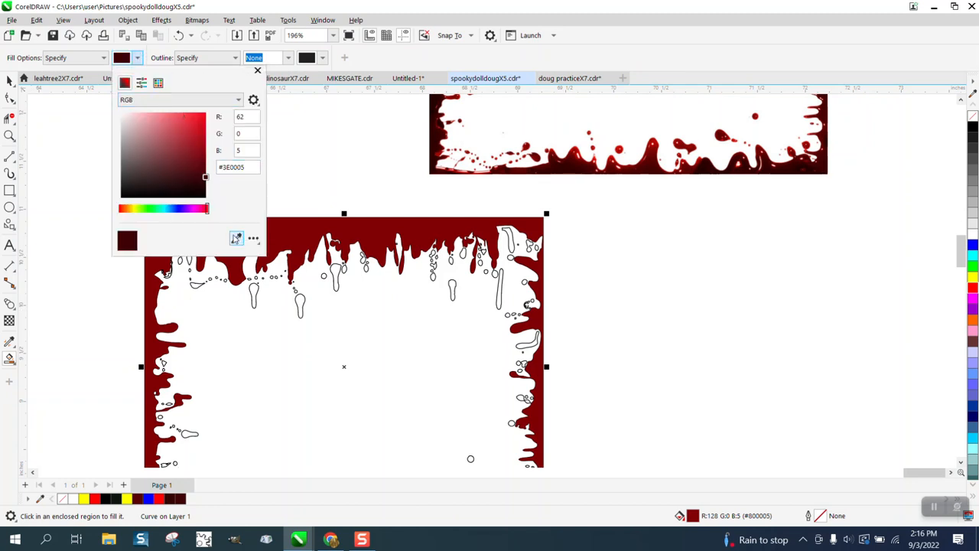
click(236, 239)
click(287, 256)
Smart-fill the large unfilled drips below the frame's upper edge and along both sides with the sampled dark red
click(258, 292)
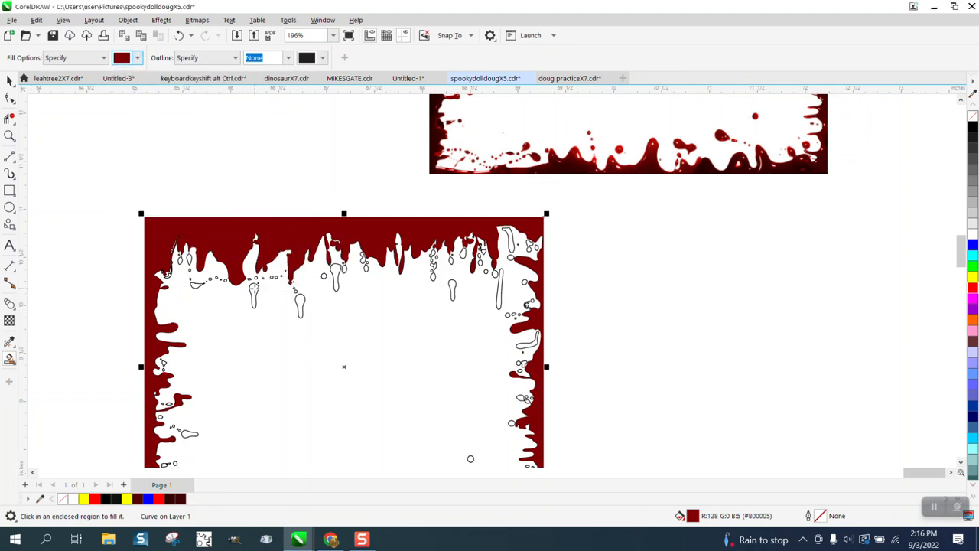
click(255, 295)
click(198, 285)
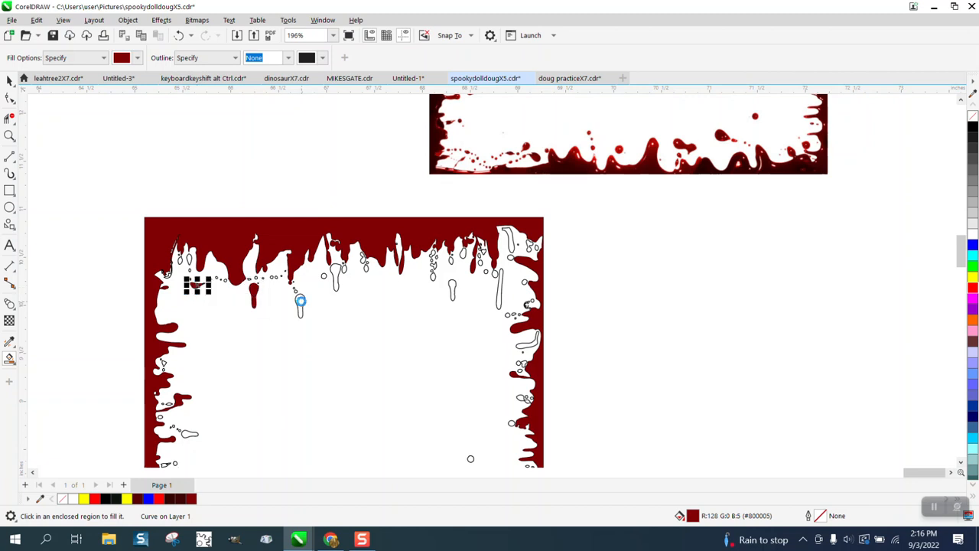
click(300, 301)
click(335, 277)
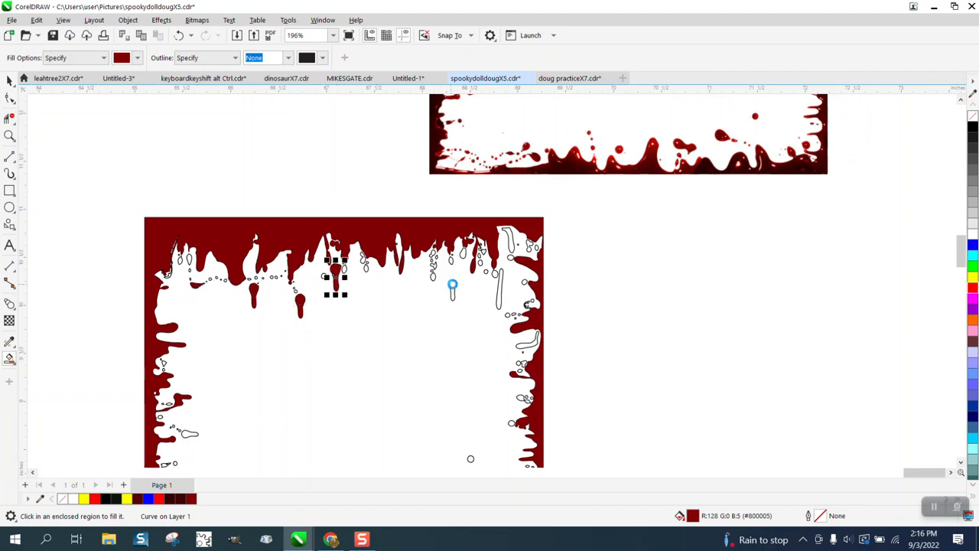
click(452, 288)
click(499, 291)
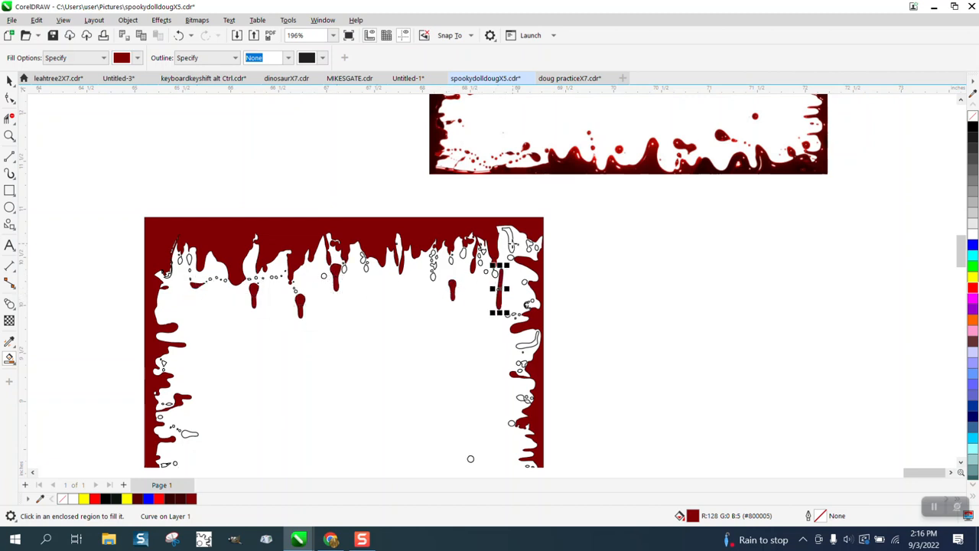
click(511, 243)
click(528, 338)
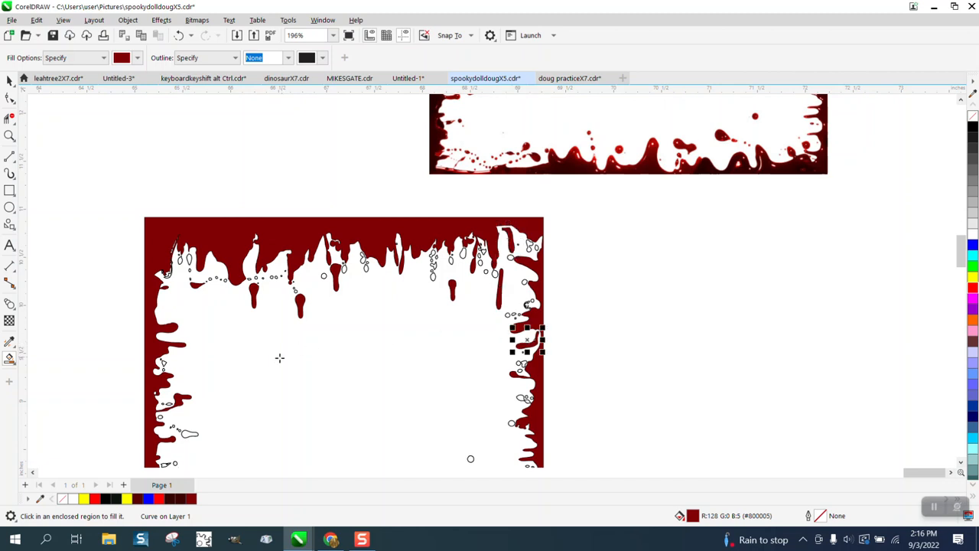
click(190, 433)
Fill the small drops under the left and middle parts of the upper edge with the same dark red
click(10, 135)
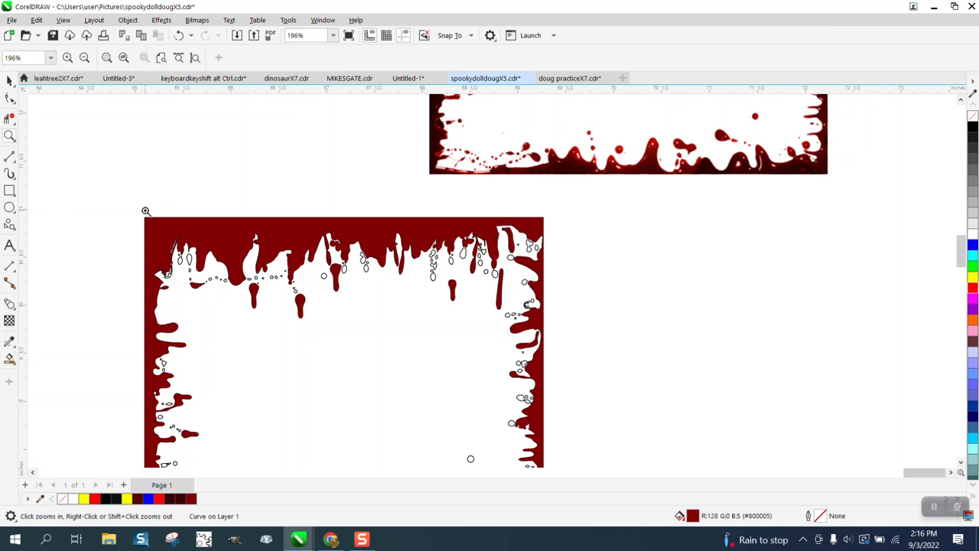
drag(146, 211, 557, 319)
click(9, 358)
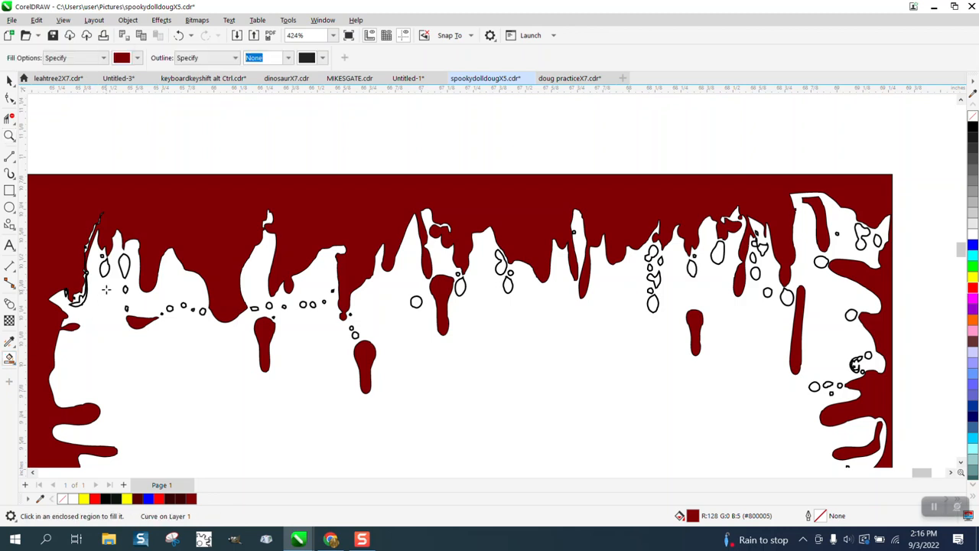
click(124, 268)
click(416, 304)
click(460, 285)
click(501, 267)
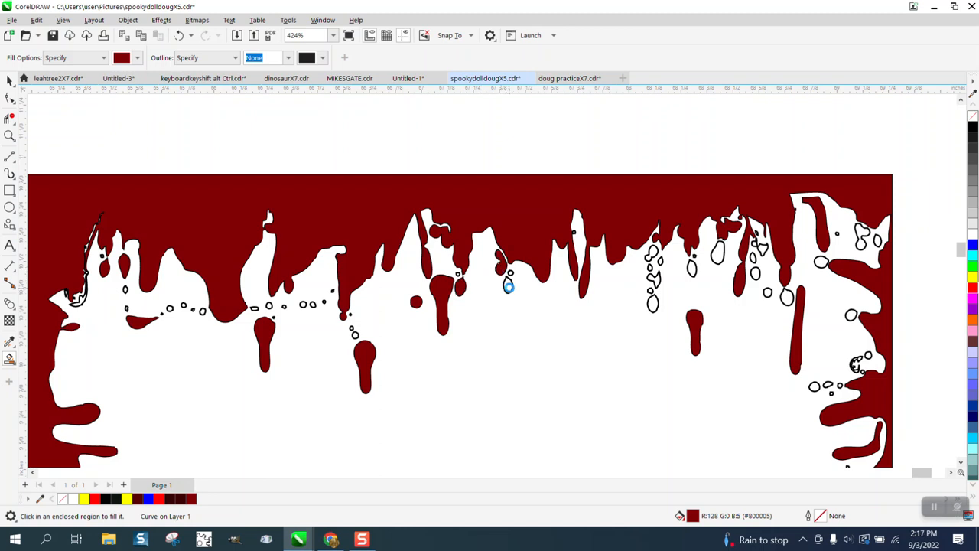
click(508, 286)
Fill the clusters of drops hanging under the right part of the upper edge with dark red
click(653, 304)
click(655, 281)
click(652, 252)
click(693, 265)
click(717, 252)
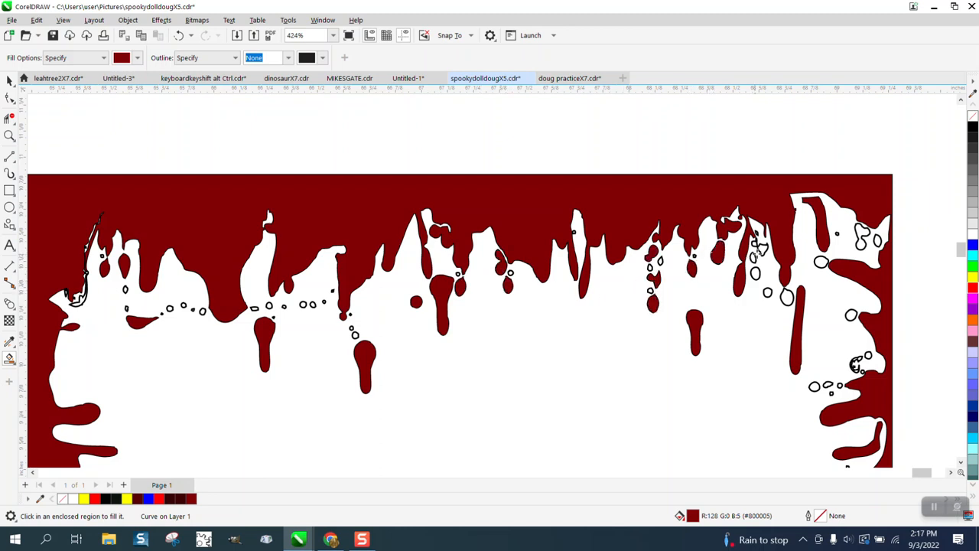
click(755, 273)
click(767, 291)
click(787, 297)
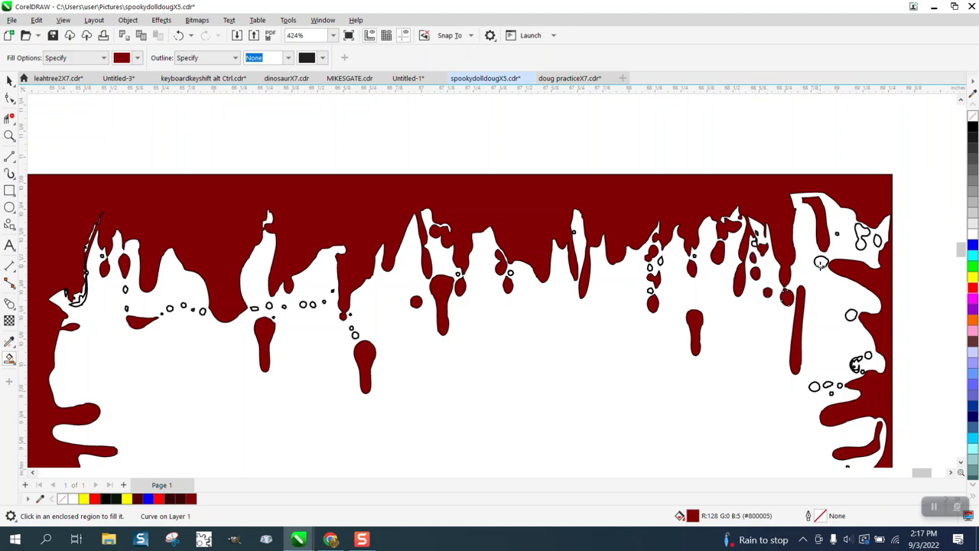
Fill the drops in the frame's upper-right corner and just below it along the right side
click(821, 262)
click(862, 243)
click(863, 229)
click(878, 241)
click(850, 315)
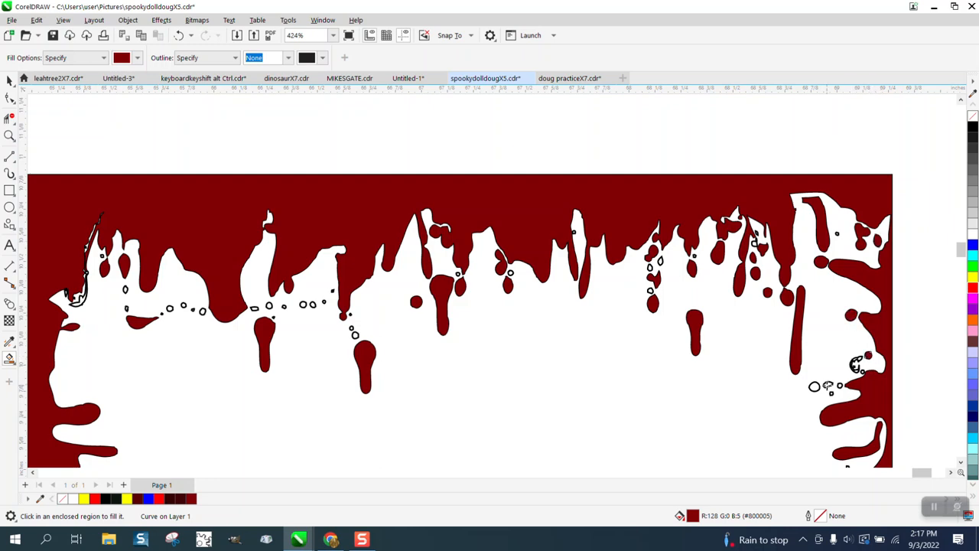
click(815, 387)
Fill the larger splatter drops along the lower half of the frame's right side with dark red
scroll(612, 333, down, 2)
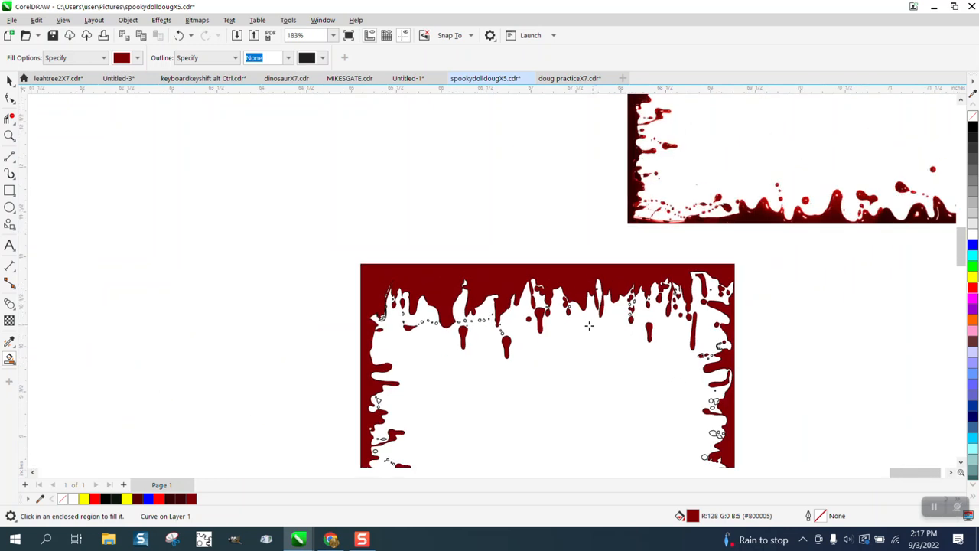
scroll(520, 325, down, 1)
click(10, 135)
drag(577, 364, 612, 422)
click(10, 357)
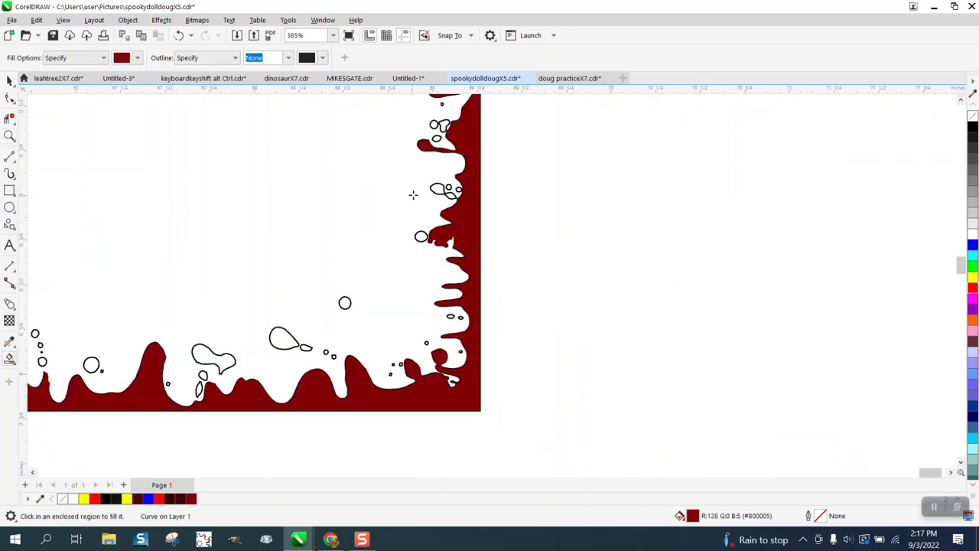
click(439, 125)
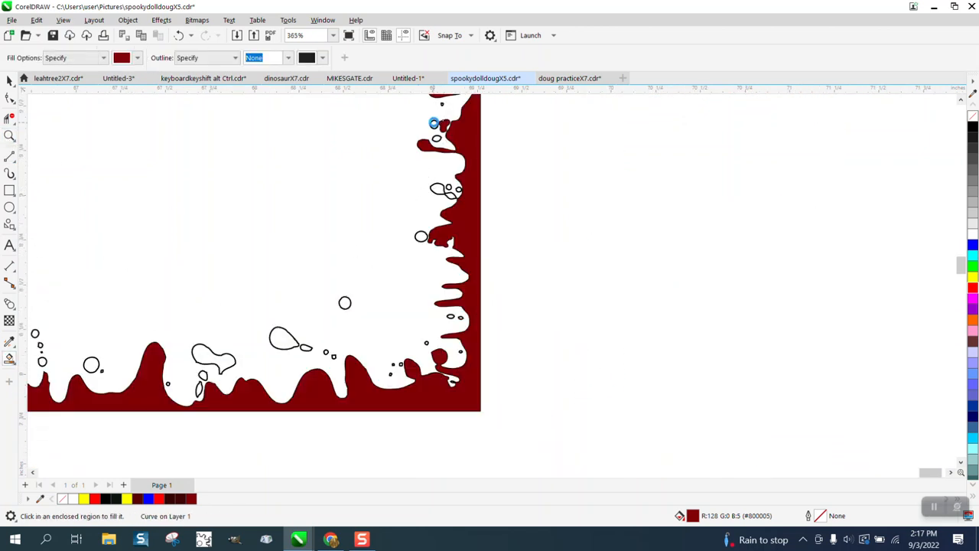
click(436, 190)
click(421, 236)
Fill the larger drops above the frame's lower edge with dark red, working from the right end to the left
click(344, 303)
click(290, 337)
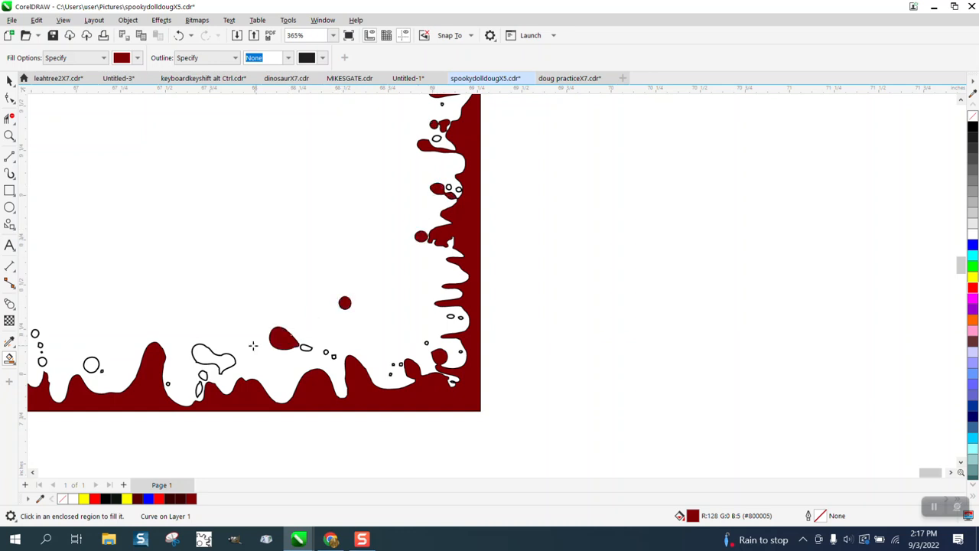
click(204, 361)
click(203, 374)
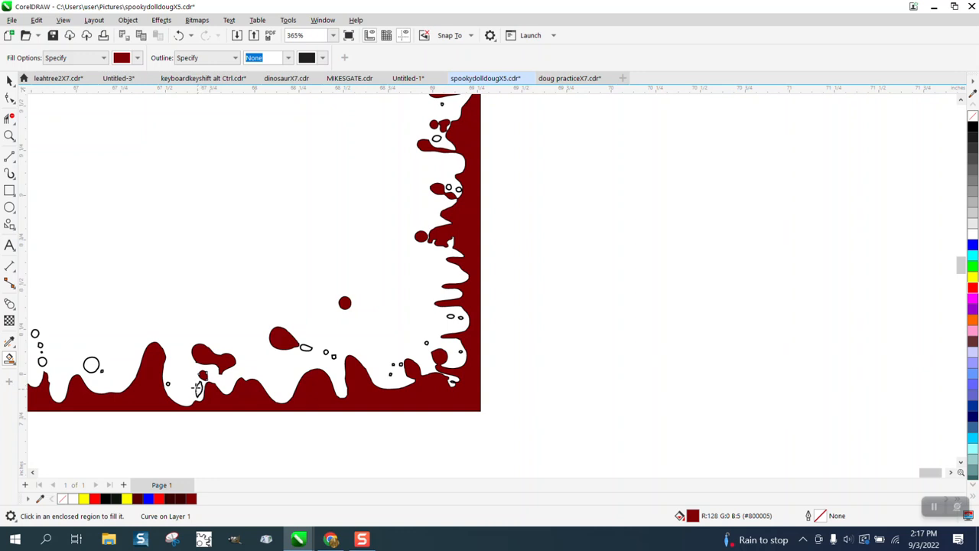
scroll(306, 321, down, 2)
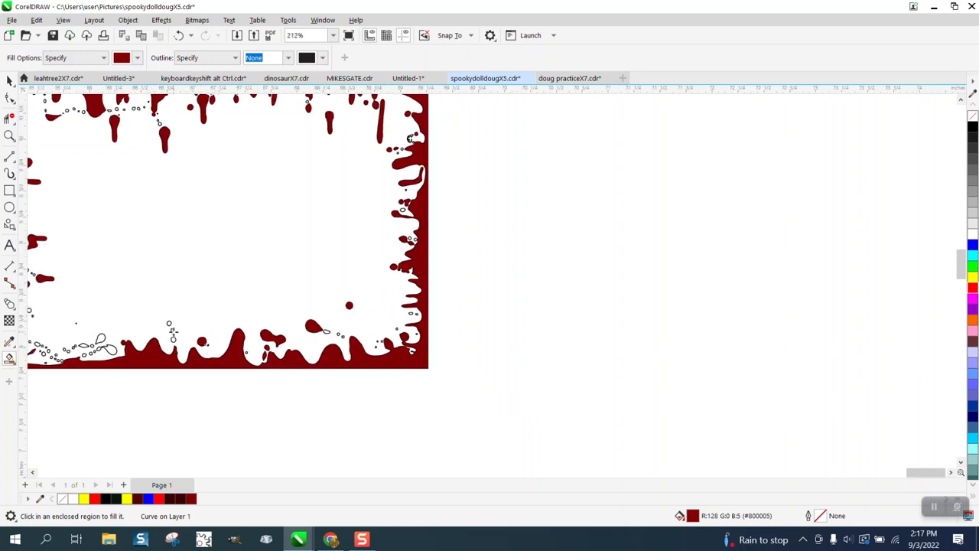
click(116, 350)
click(101, 340)
click(83, 344)
Fill the remaining larger drops on the frame's lower left side and the drops above the lower edge
scroll(264, 327, down, 2)
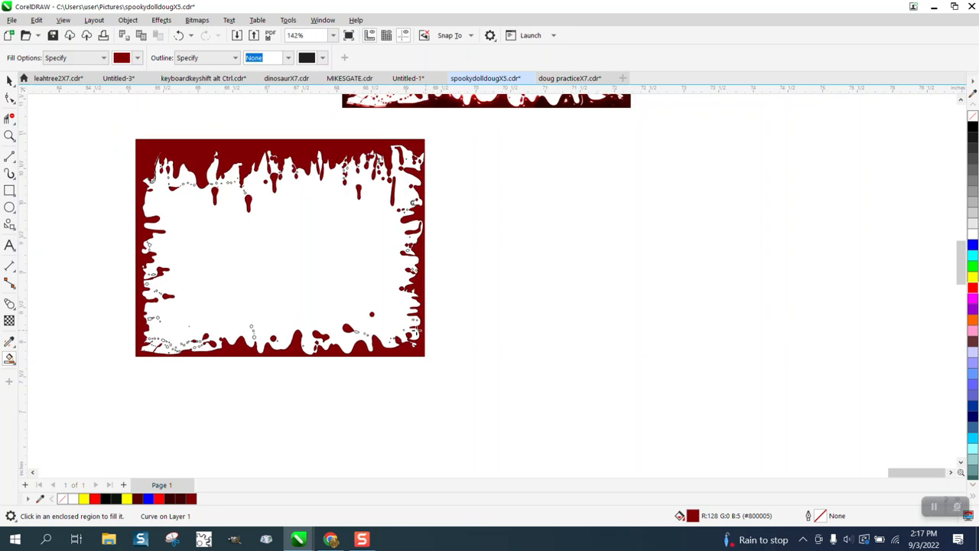
click(10, 136)
drag(112, 221, 280, 380)
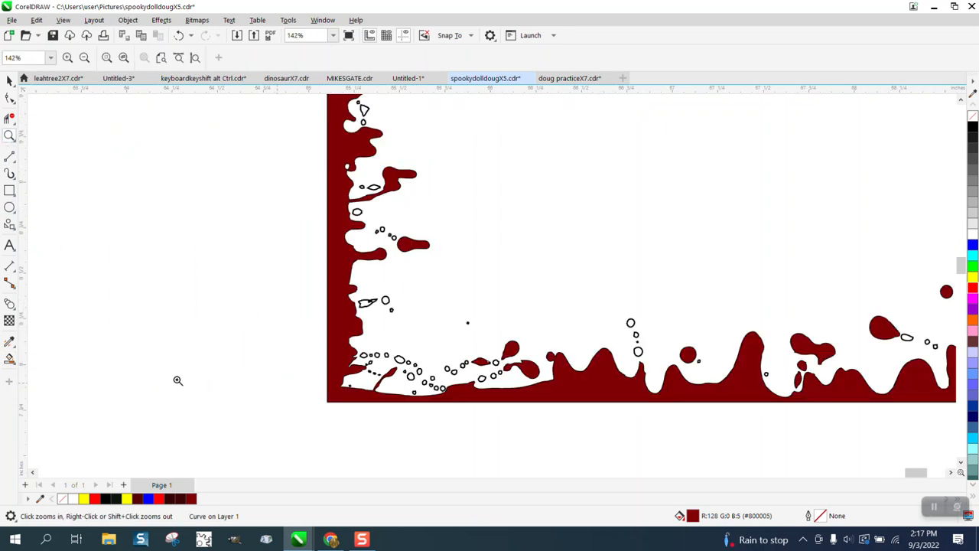
click(9, 358)
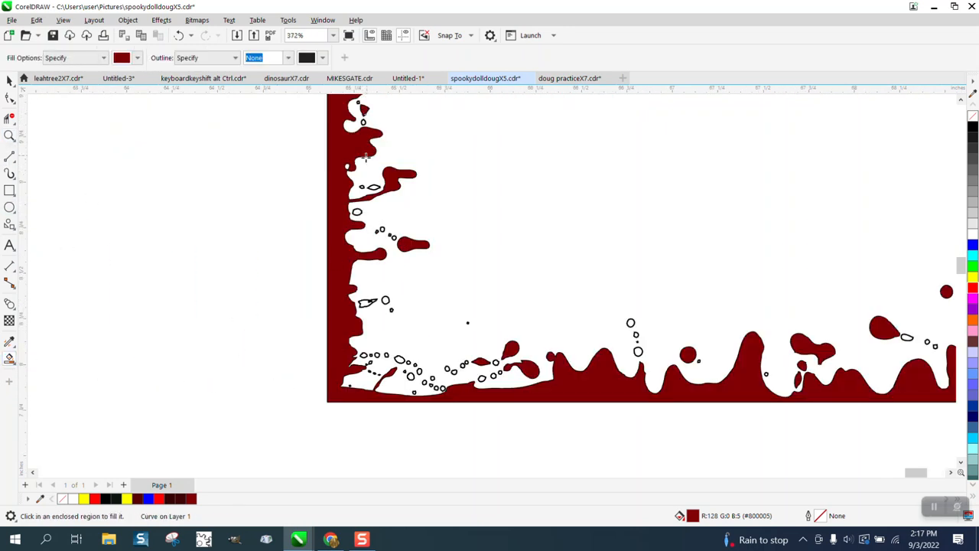
click(357, 211)
click(372, 187)
click(366, 303)
click(386, 299)
click(638, 351)
Remove the outlines from all pieces of the splatter frame and group them into one object
scroll(465, 312, down, 2)
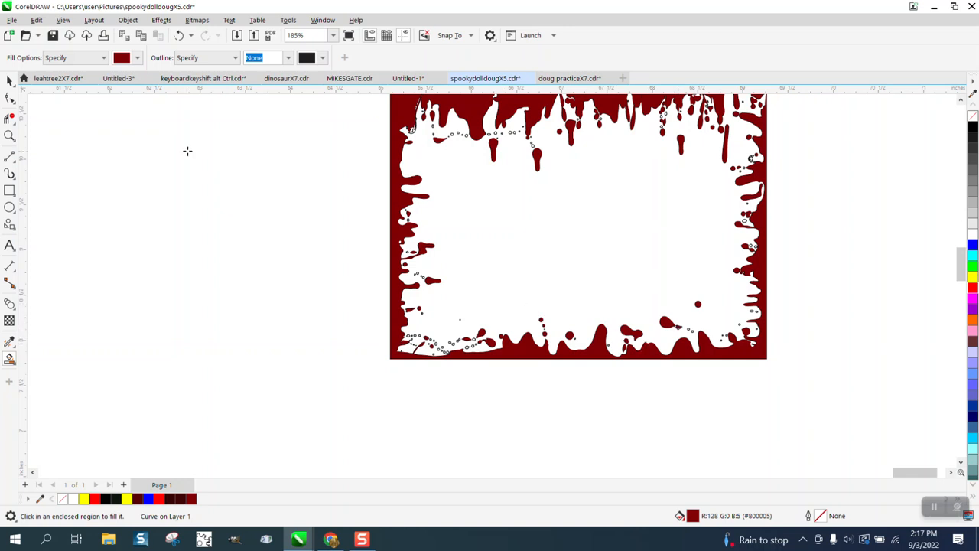
click(9, 80)
click(406, 250)
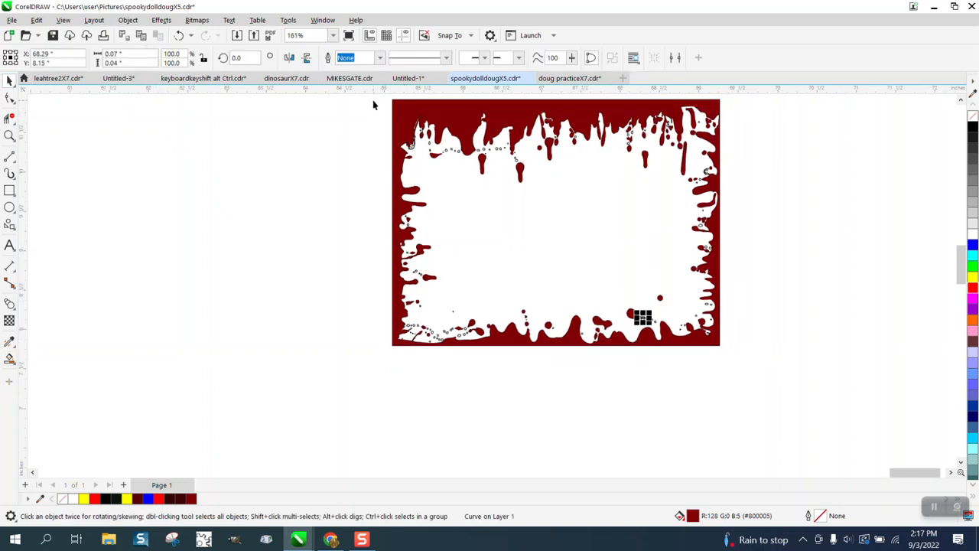
scroll(373, 105, down, 1)
drag(669, 309, 669, 309)
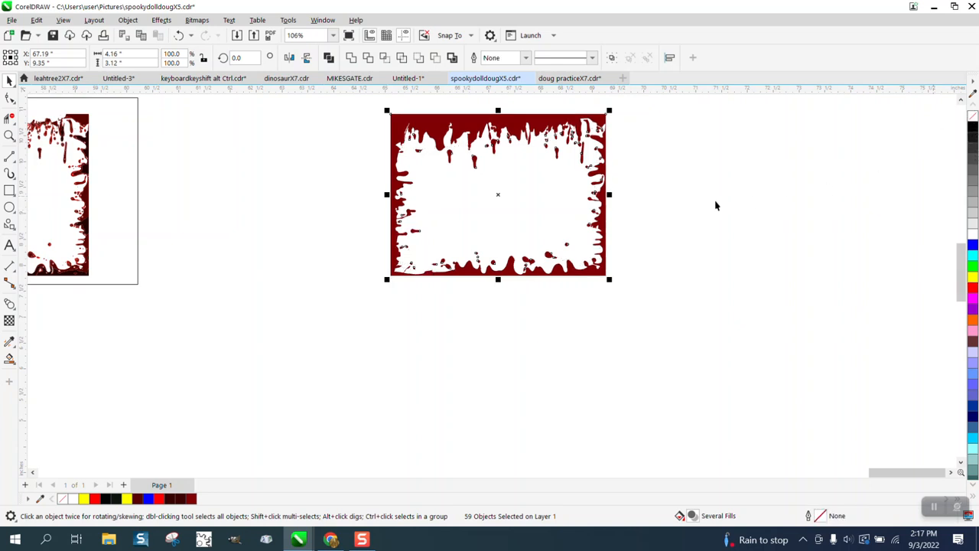
click(703, 215)
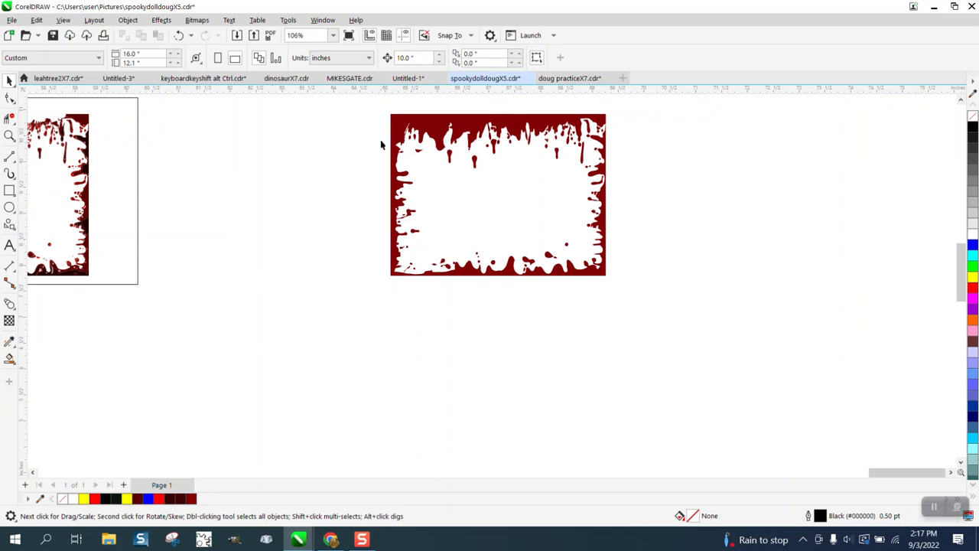
drag(373, 102, 719, 339)
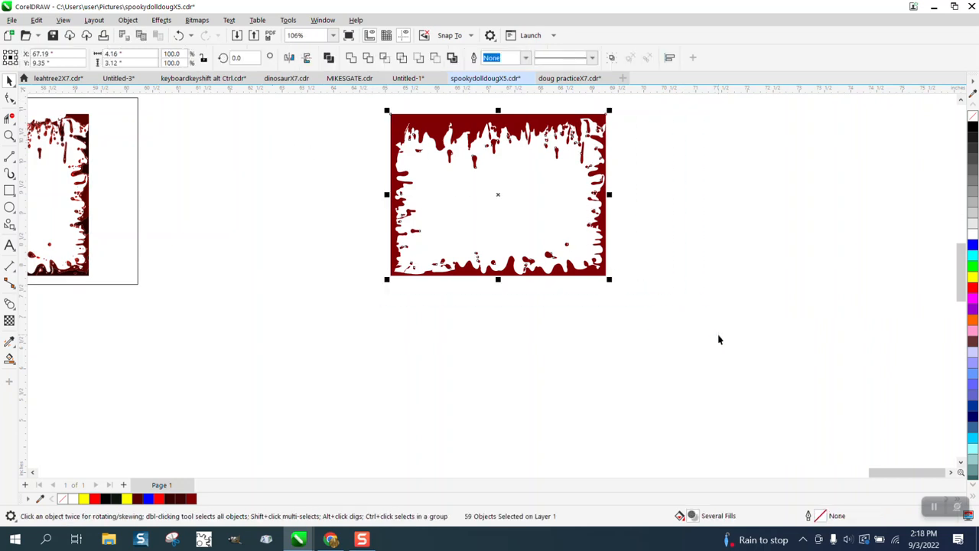
key(ctrl+g)
Move the doll photo off the page, up and to the right, and bring the frame group beside it
scroll(717, 339, down, 4)
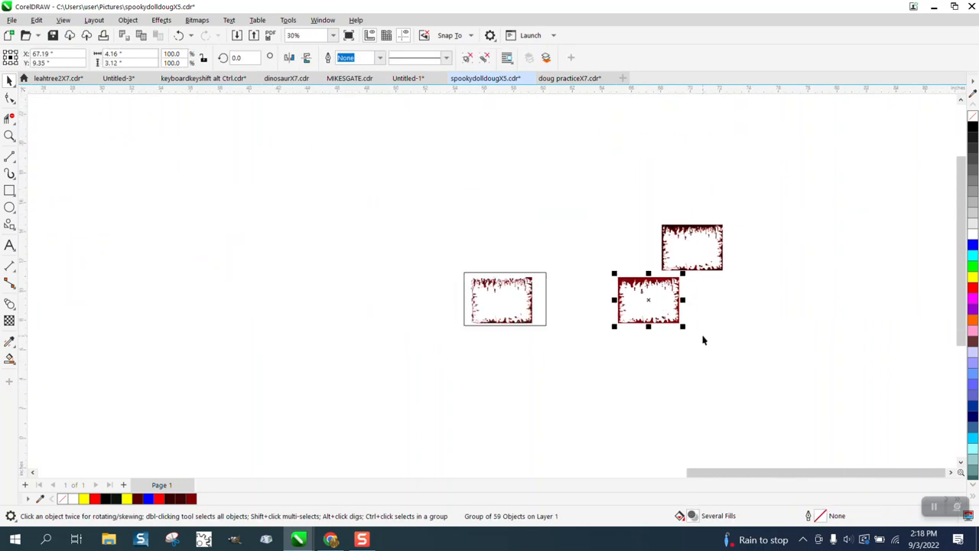
scroll(704, 340, down, 2)
click(406, 248)
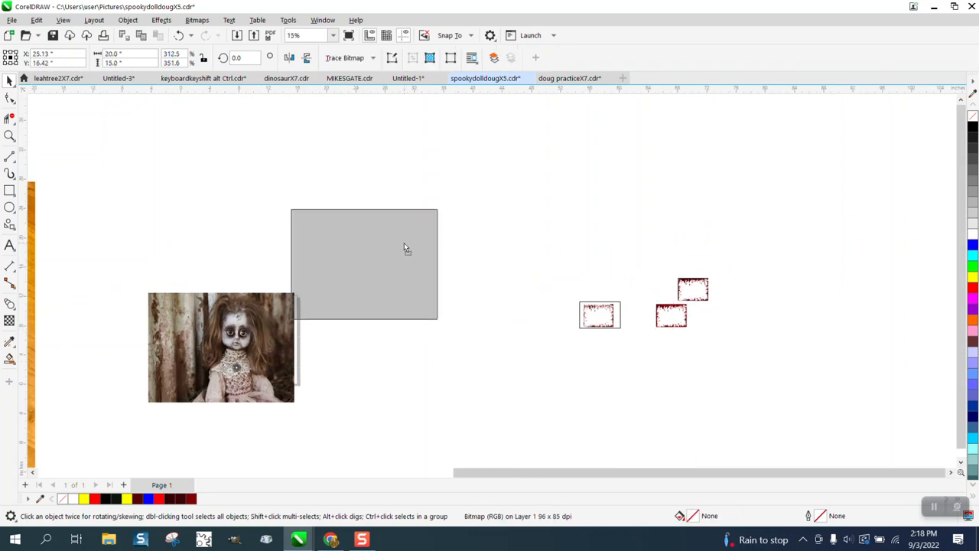
drag(406, 248, 414, 243)
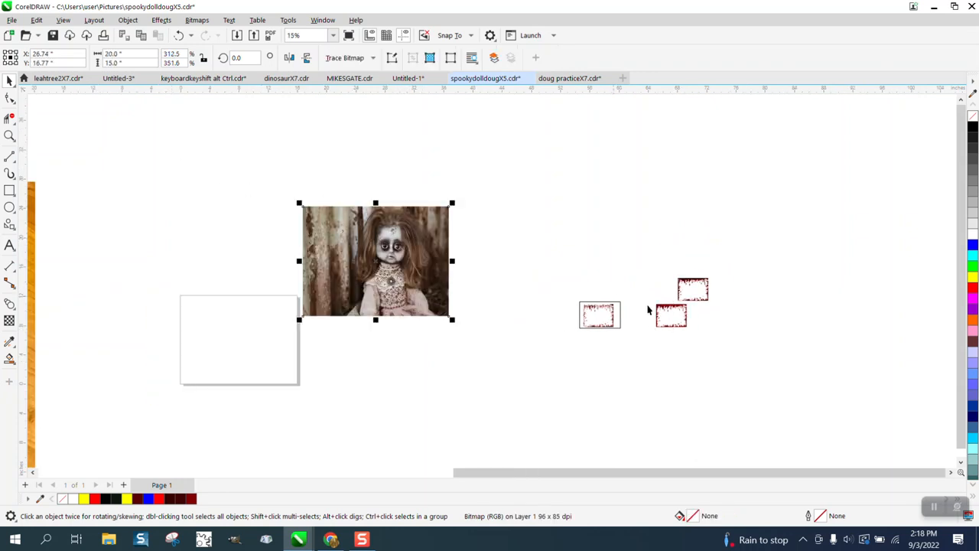
drag(678, 321, 523, 225)
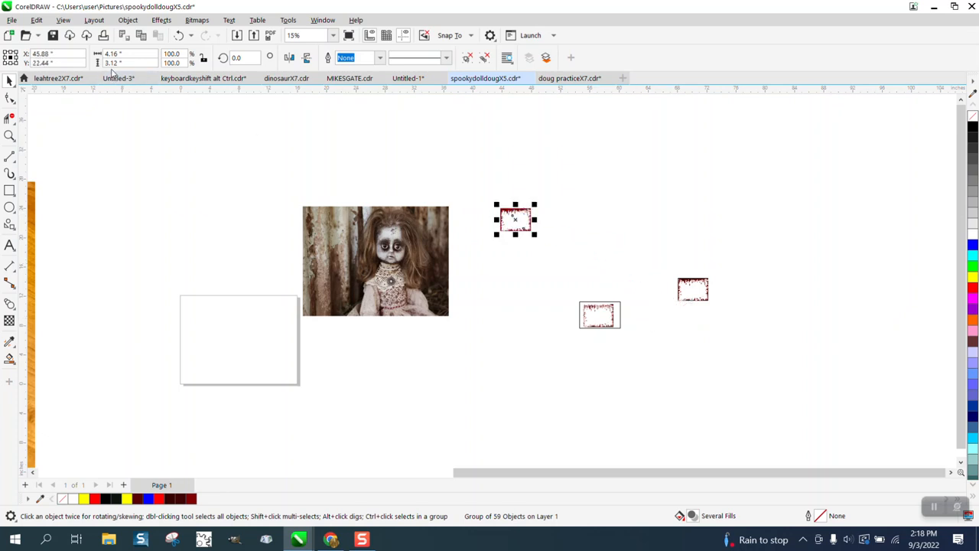
Scale the frame group proportionally to a width of 20 inches and centre it on the page
drag(126, 55, 100, 56)
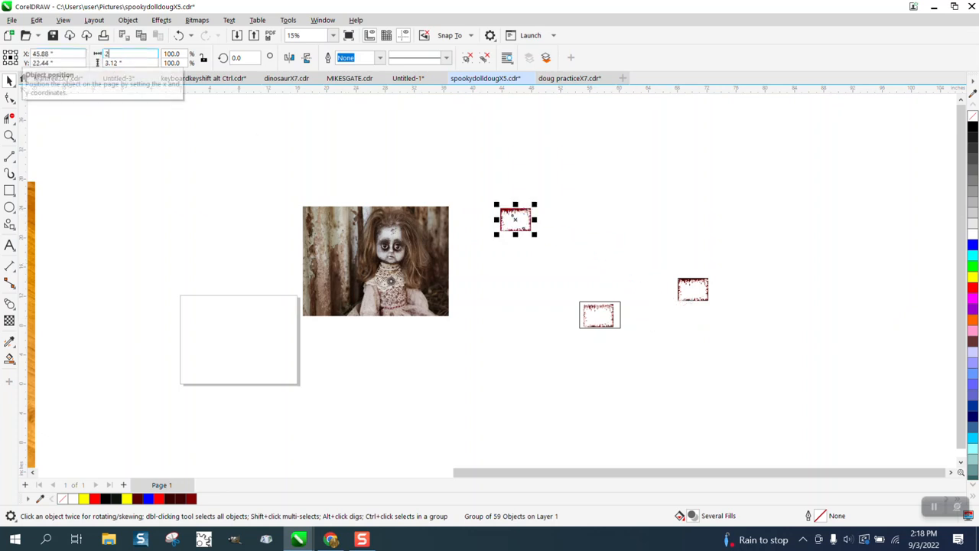
text(20)
key(Tab)
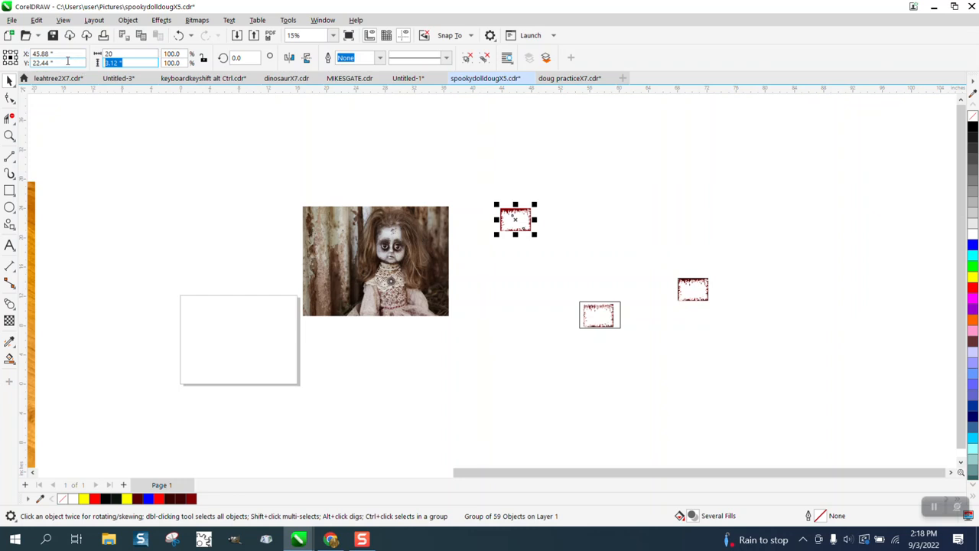
key(Return)
key(p)
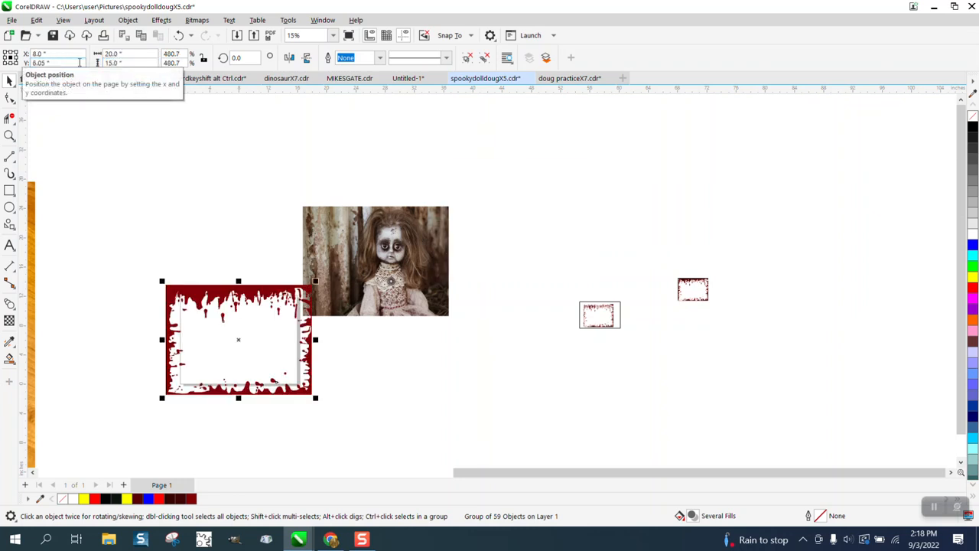
Centre the doll photo on the page so that it sits beneath the dark-red splatter frame
click(364, 221)
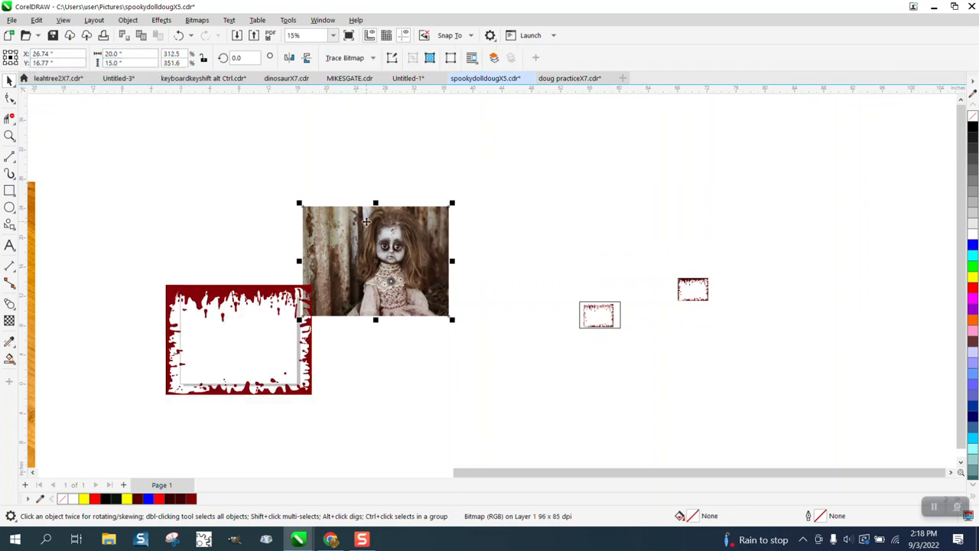
key(p)
click(9, 135)
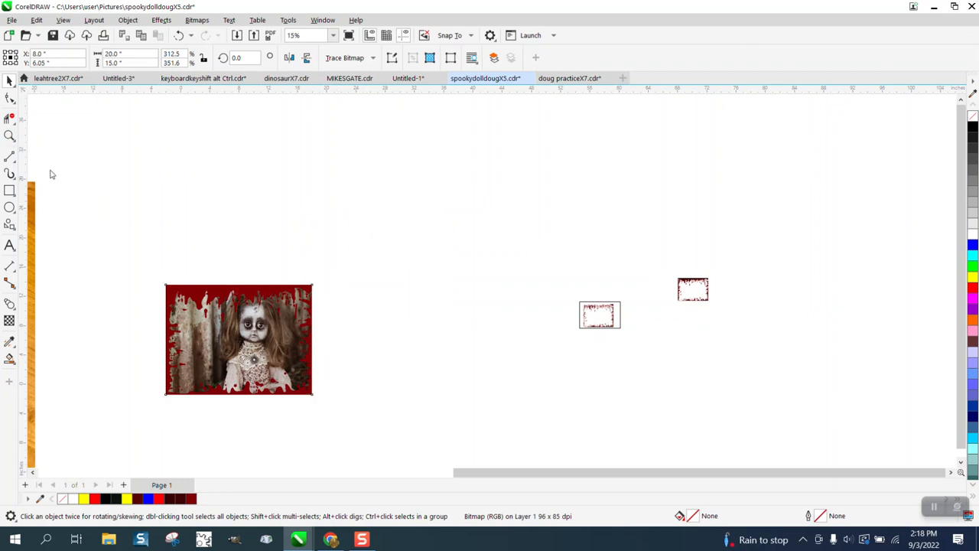
drag(149, 262, 420, 413)
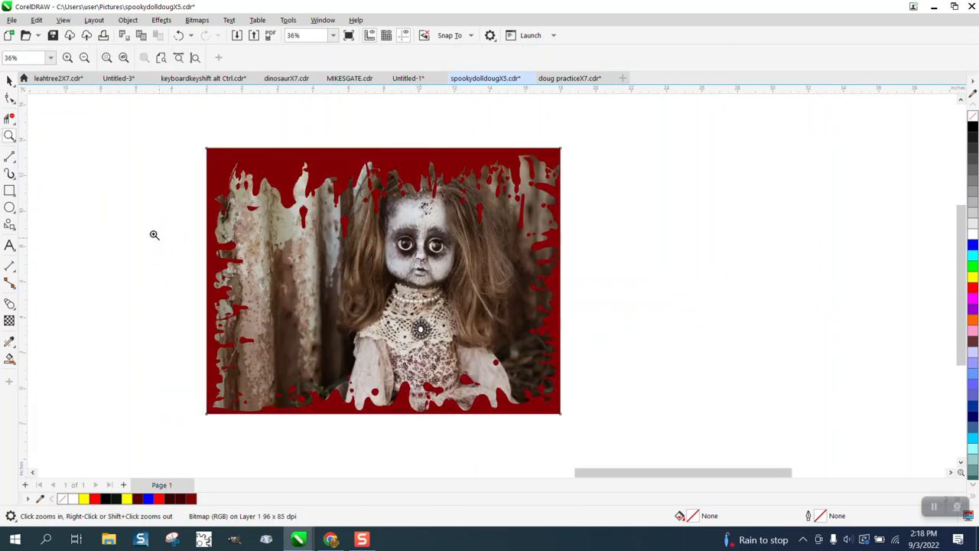
click(9, 81)
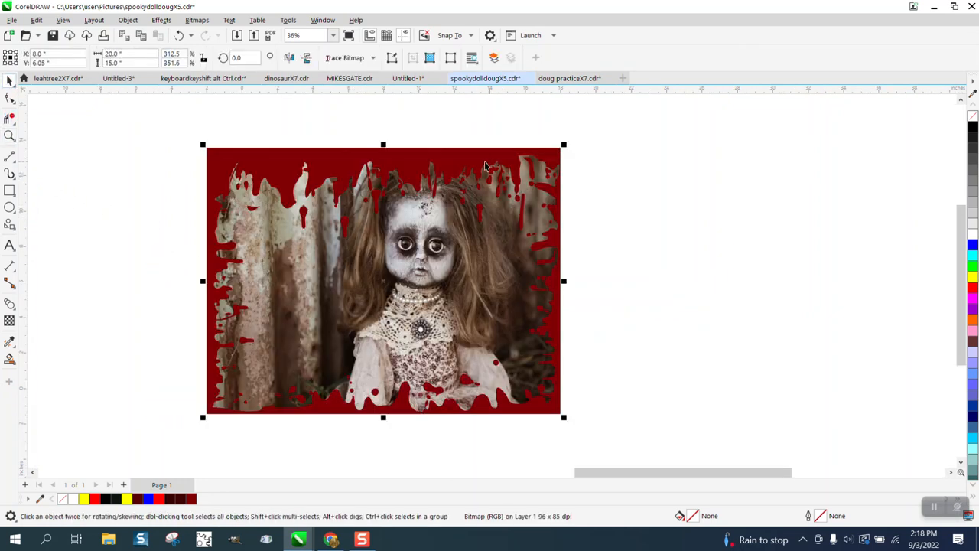
Shift the doll photo 10 inches to the right and give the splatter frame group a uniform transparency of 27
scroll(484, 166, down, 1)
key(ctrl+z)
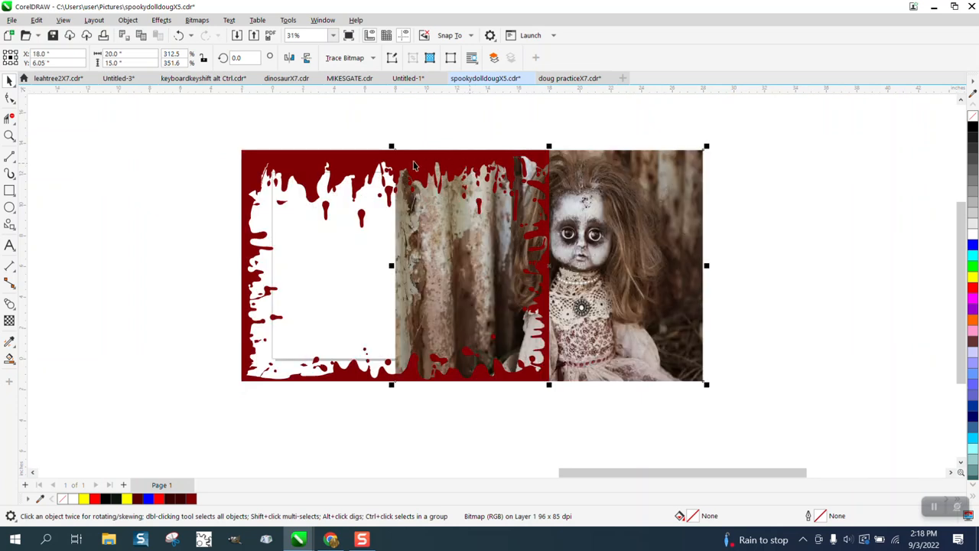
click(367, 169)
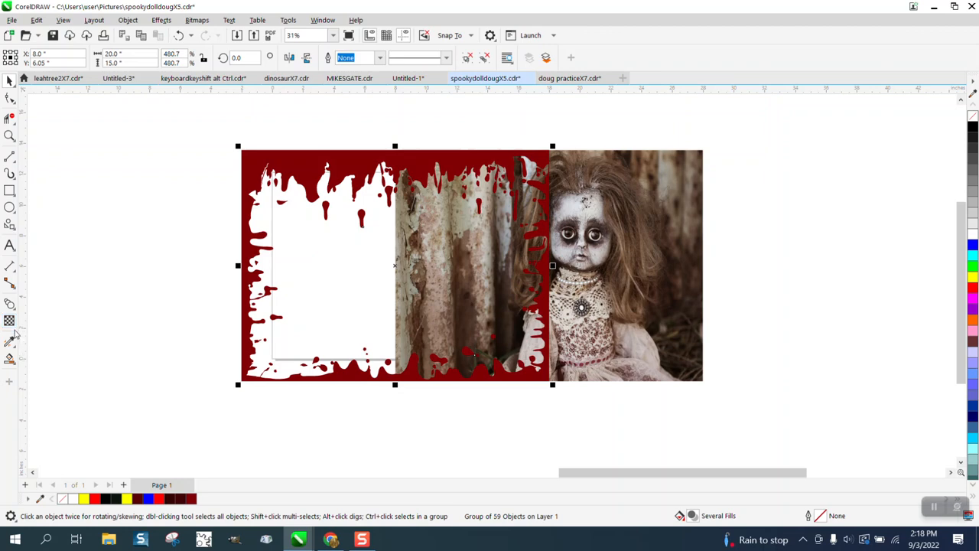
click(11, 322)
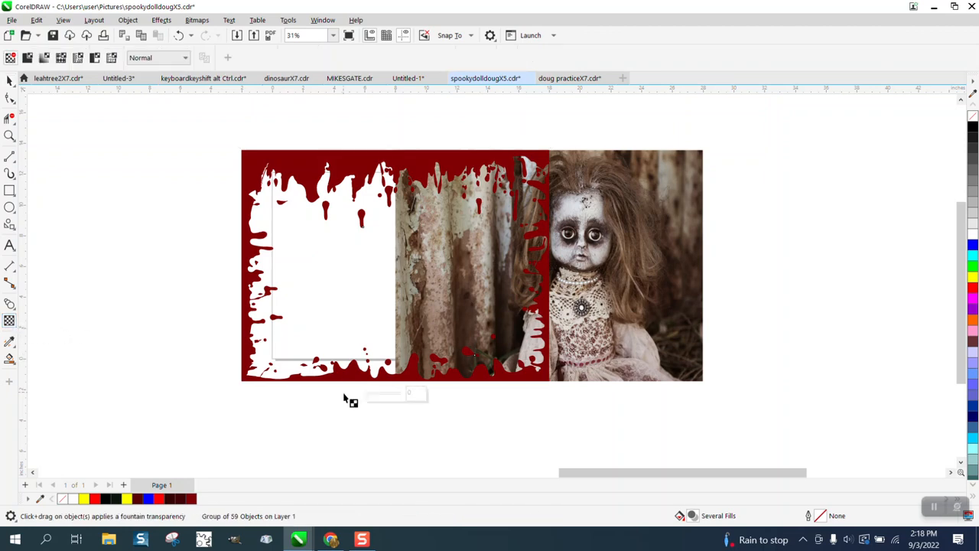
drag(369, 397, 378, 397)
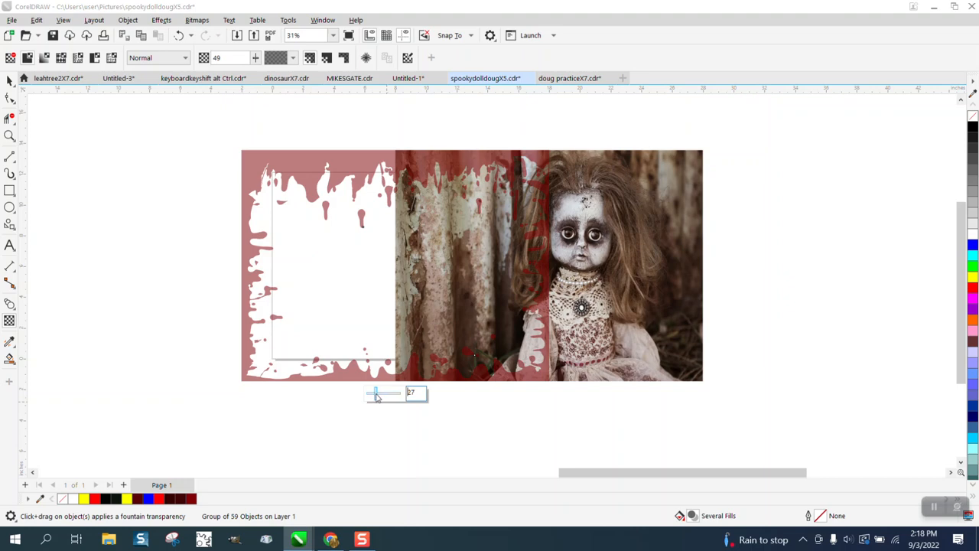
click(9, 80)
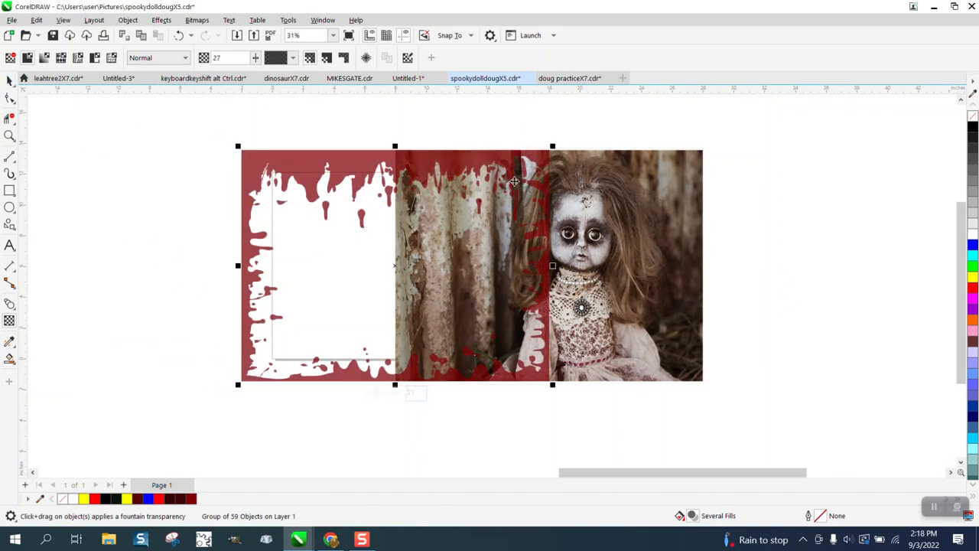
Centre the doll photo on the page again under the transparent frame and check the drips along its upper edge
click(619, 212)
key(p)
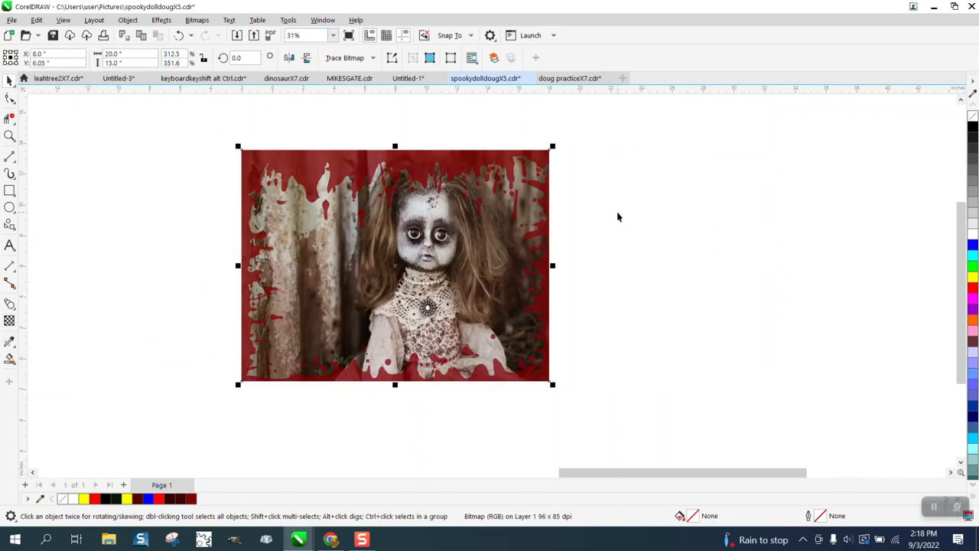
click(9, 135)
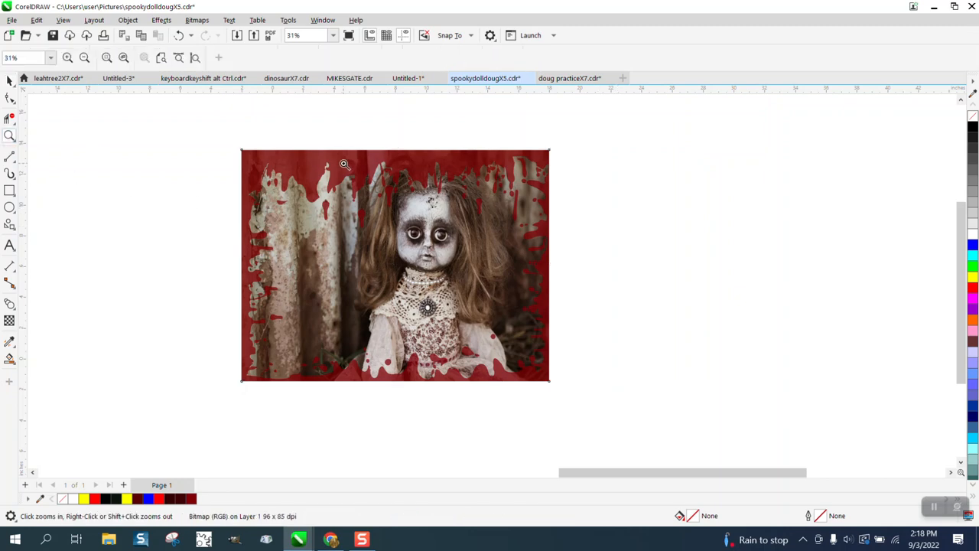
drag(346, 139, 426, 197)
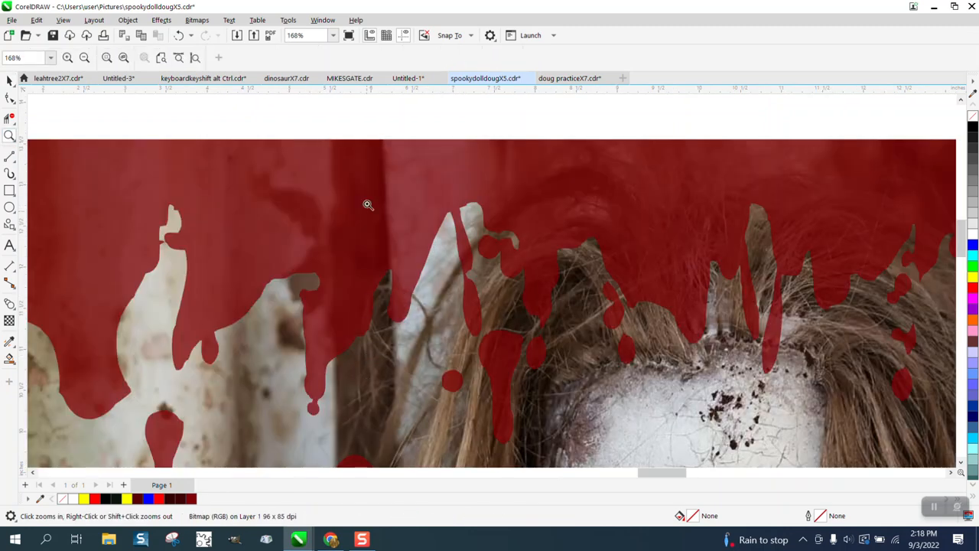
scroll(350, 211, down, 1)
scroll(352, 207, down, 2)
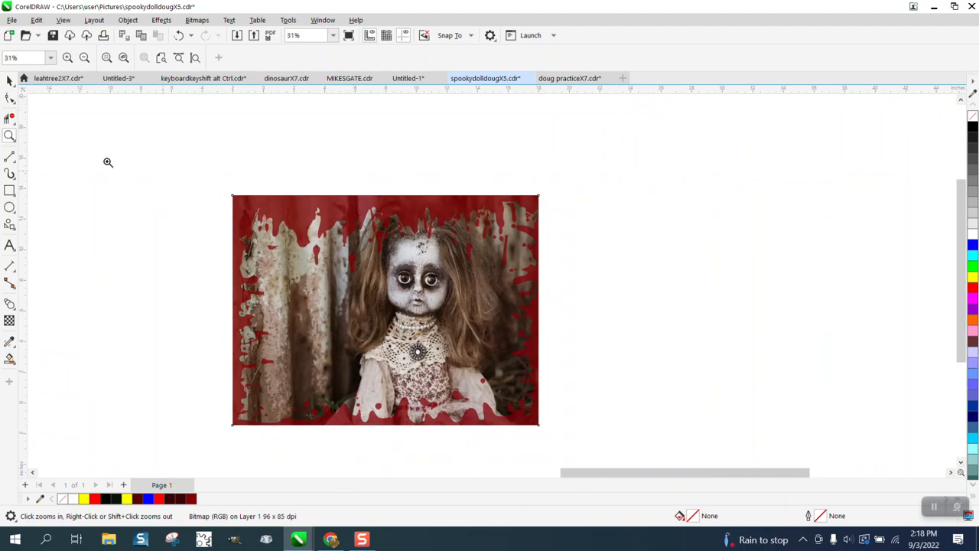
Try a bright red fill on the frame group with the photo shifted 10 inches right, undo it, and re-centre the photo
click(9, 81)
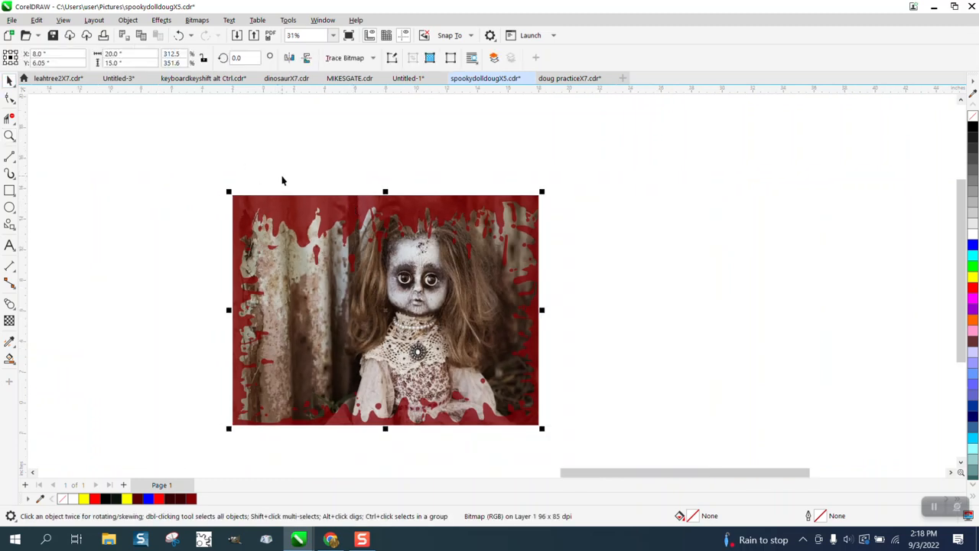
key(shift+Right)
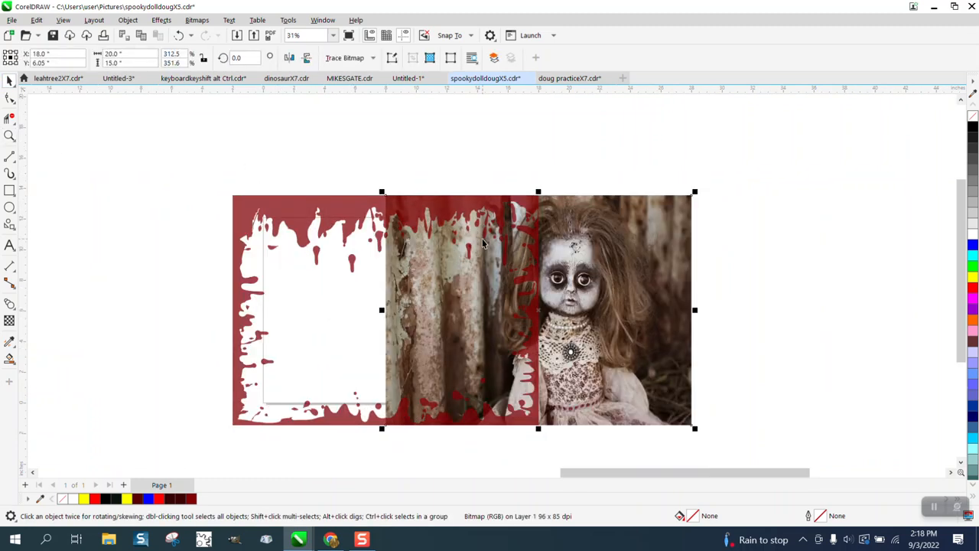
click(347, 214)
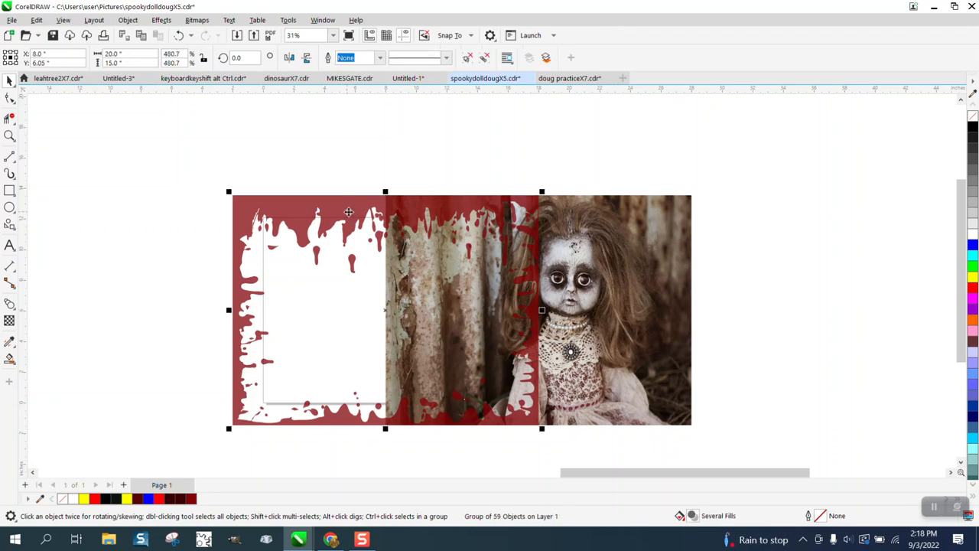
click(973, 293)
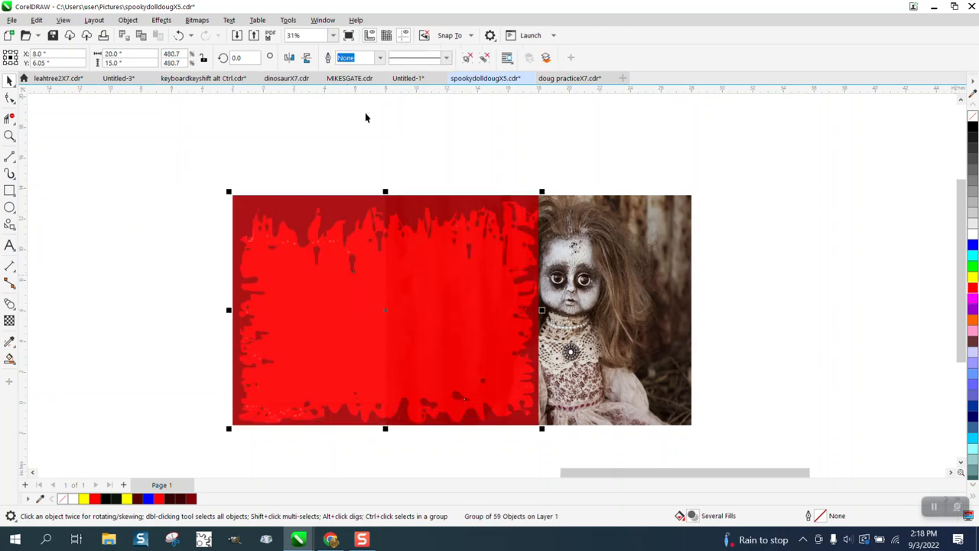
click(178, 35)
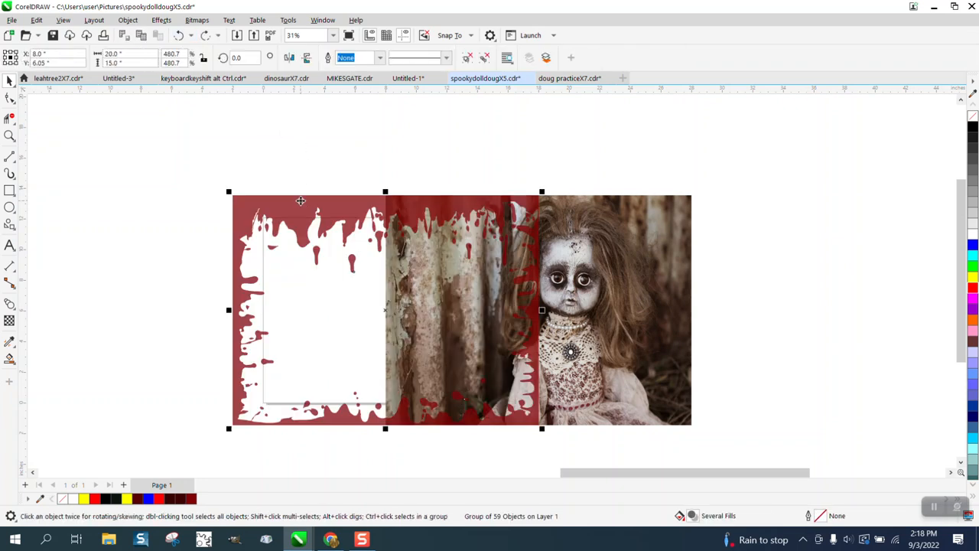
click(974, 290)
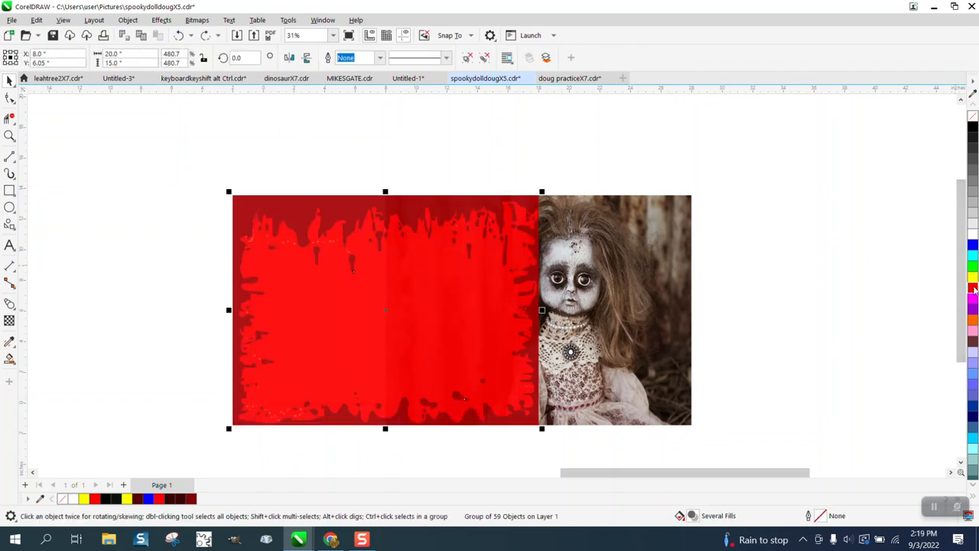
click(178, 35)
ctrl+click(637, 210)
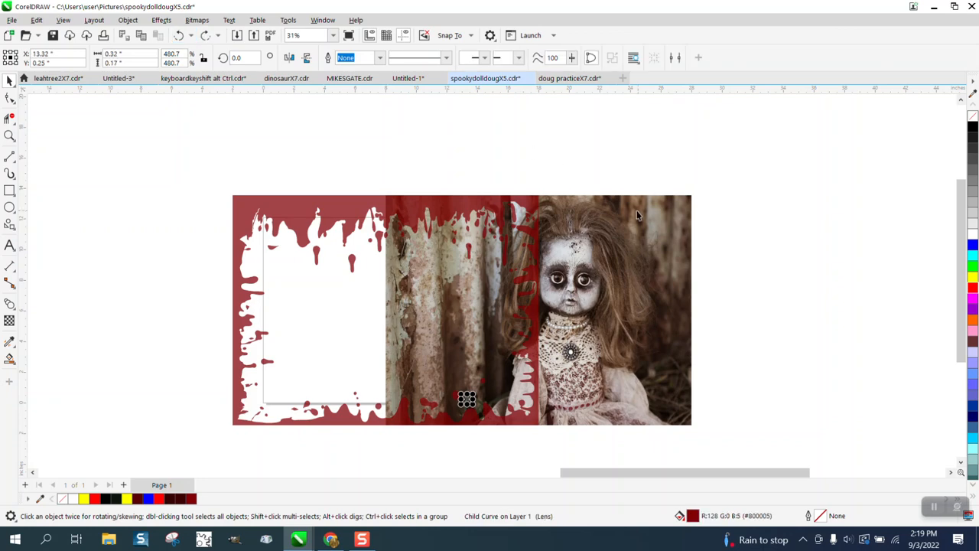
key(p)
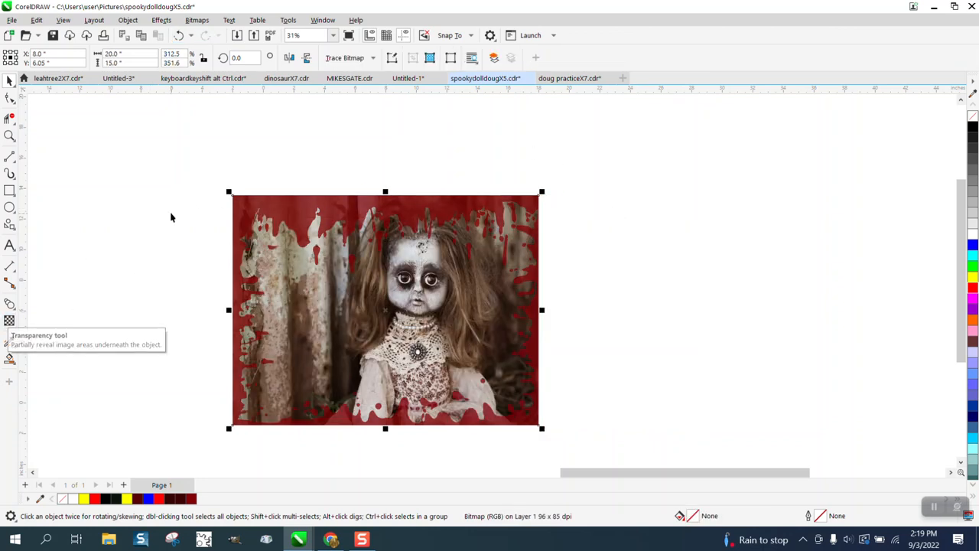
Examine the transparent splatter over the doll's hair and compare it with the Halloween Party sample photo
click(10, 136)
drag(216, 185, 612, 446)
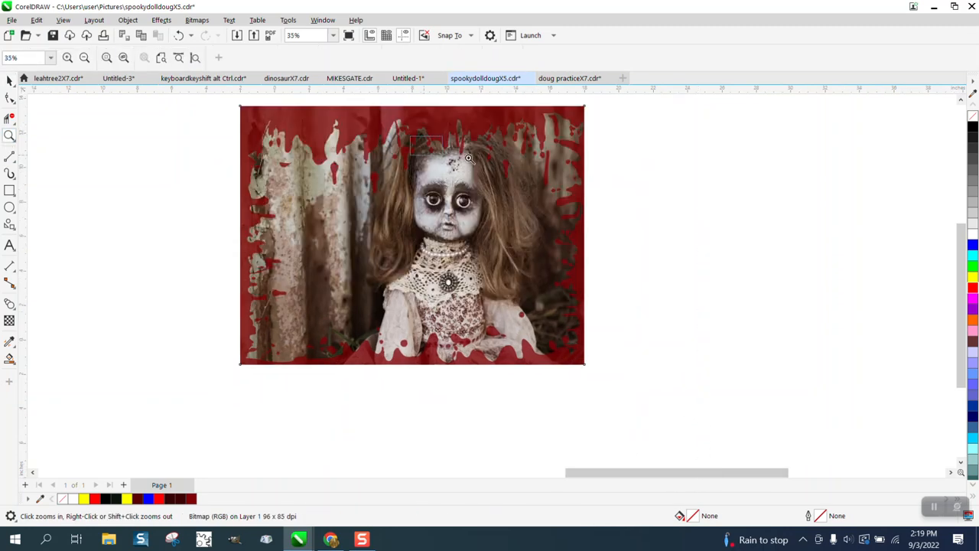
drag(413, 137, 516, 172)
right_click(524, 177)
right_click(524, 177)
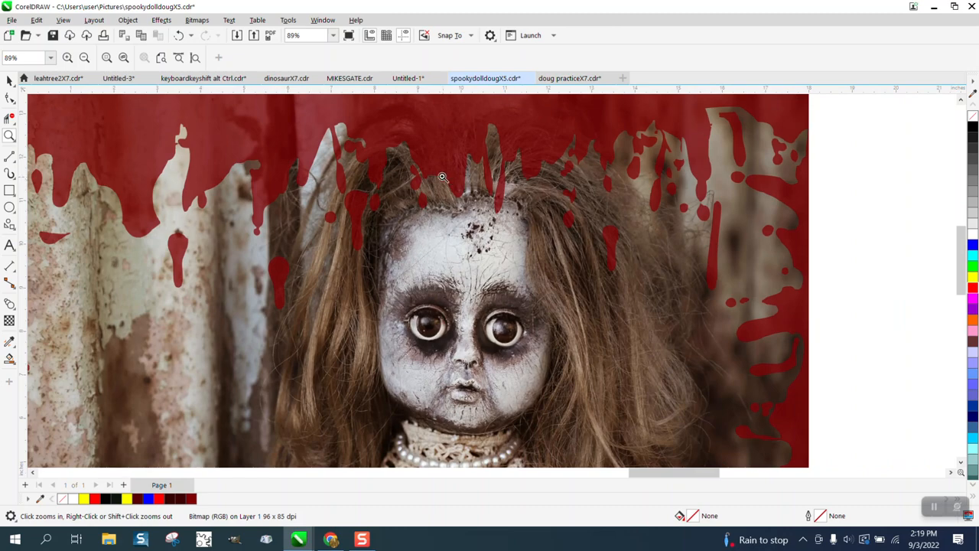
scroll(482, 176, down, 6)
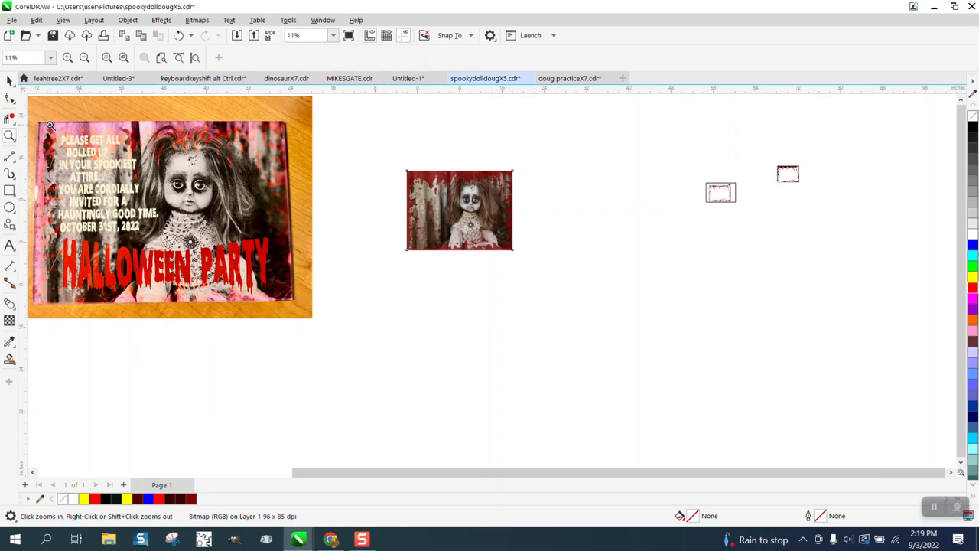
drag(52, 125, 341, 312)
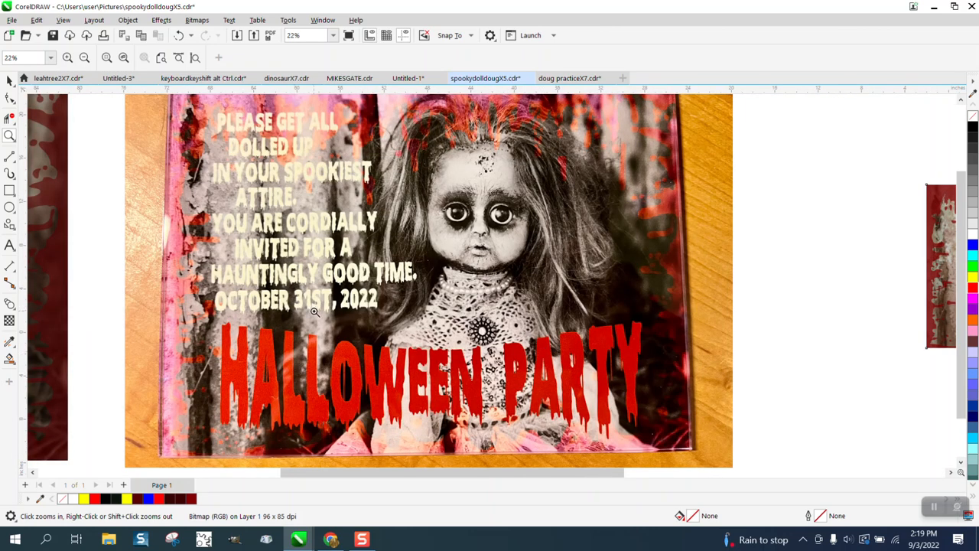
scroll(316, 310, down, 2)
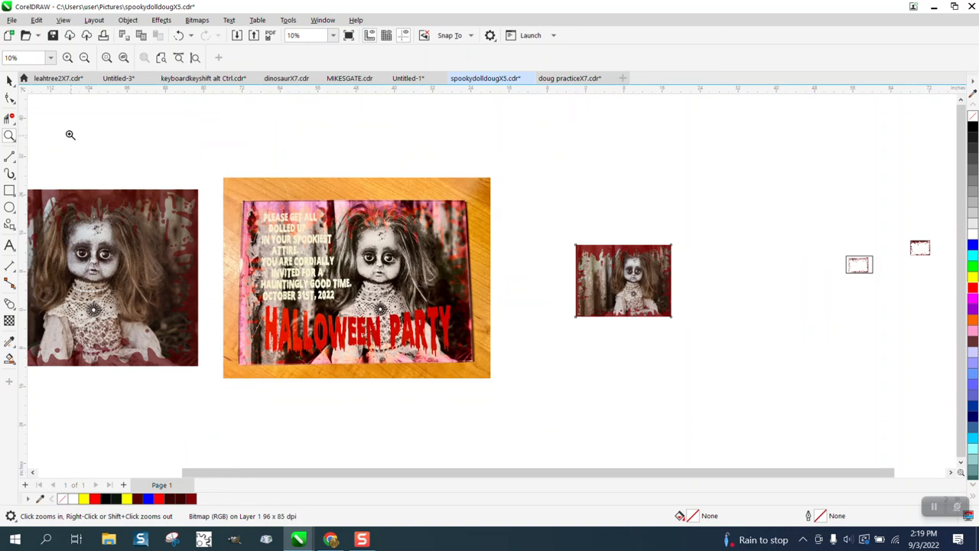
Enlarge the doll photo and frame together to 49.4 by 37.05 inches and place them beside the Halloween Party sample for comparison
click(9, 81)
drag(553, 212, 899, 429)
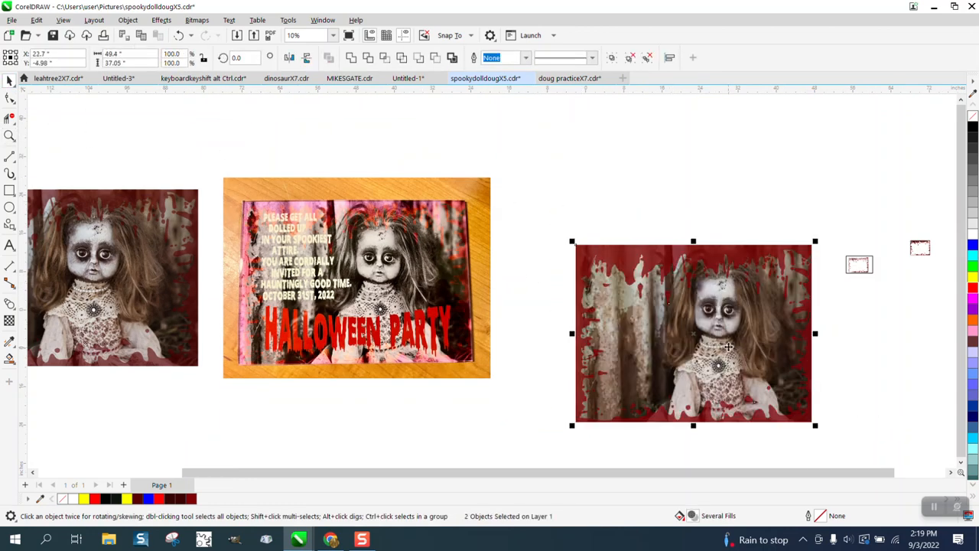
drag(729, 347, 657, 295)
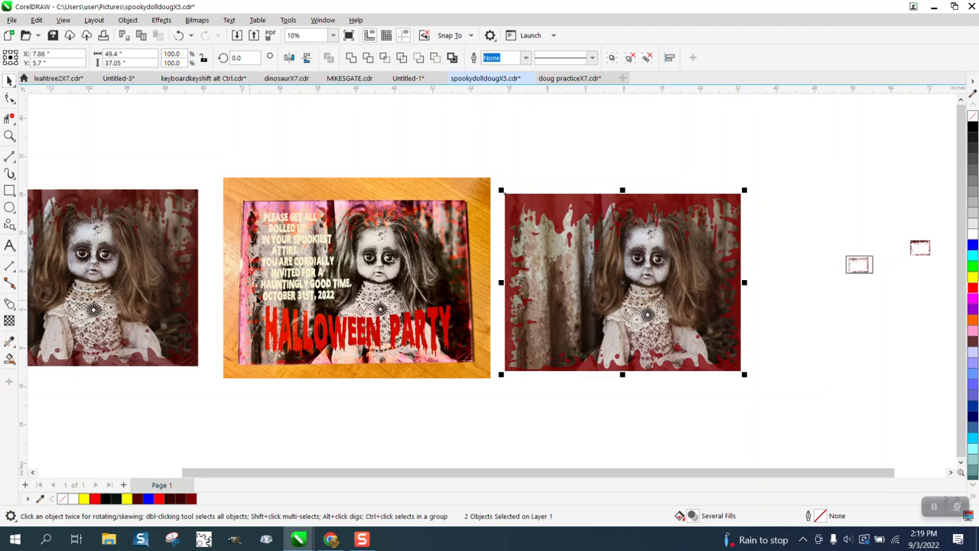
click(10, 136)
click(366, 229)
scroll(366, 230, down, 4)
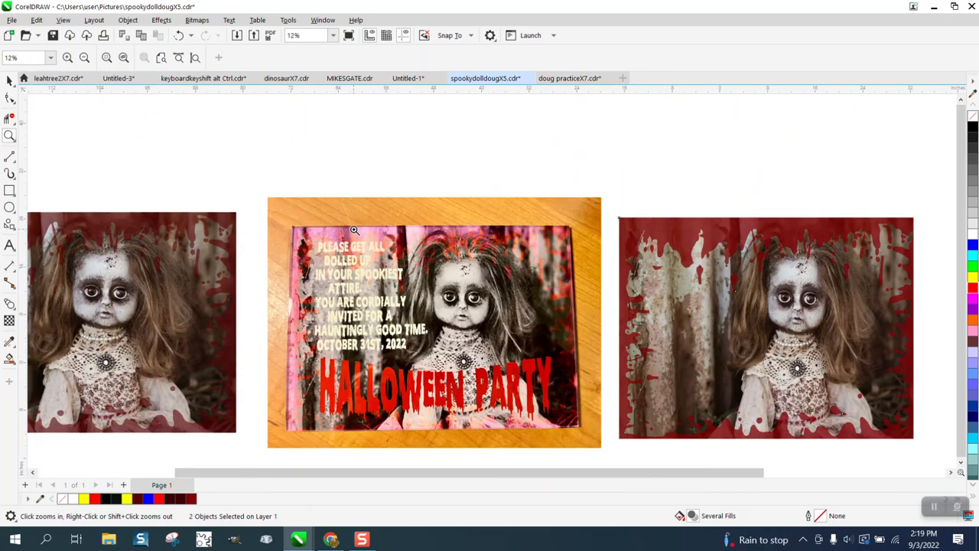
scroll(354, 229, down, 2)
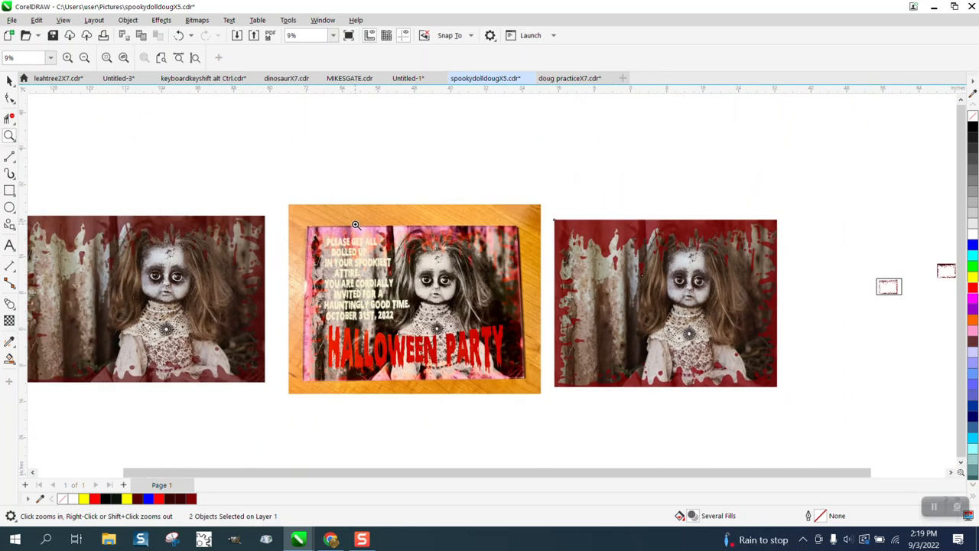